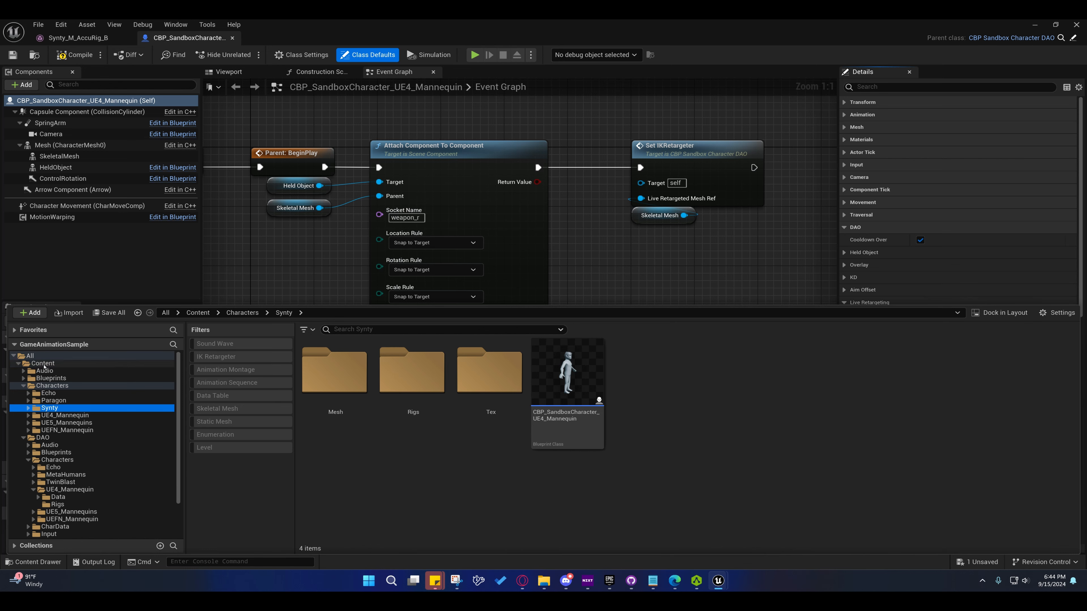
Create an IK Rig from the Synty_M_AccuRig_B skeletal mesh in the Synty character's Mesh folder
{"action": "right_click", "coordinate": [41, 364]}
{"action": "left_click", "coordinate": [104, 288]}
{"action": "left_click", "coordinate": [49, 408]}
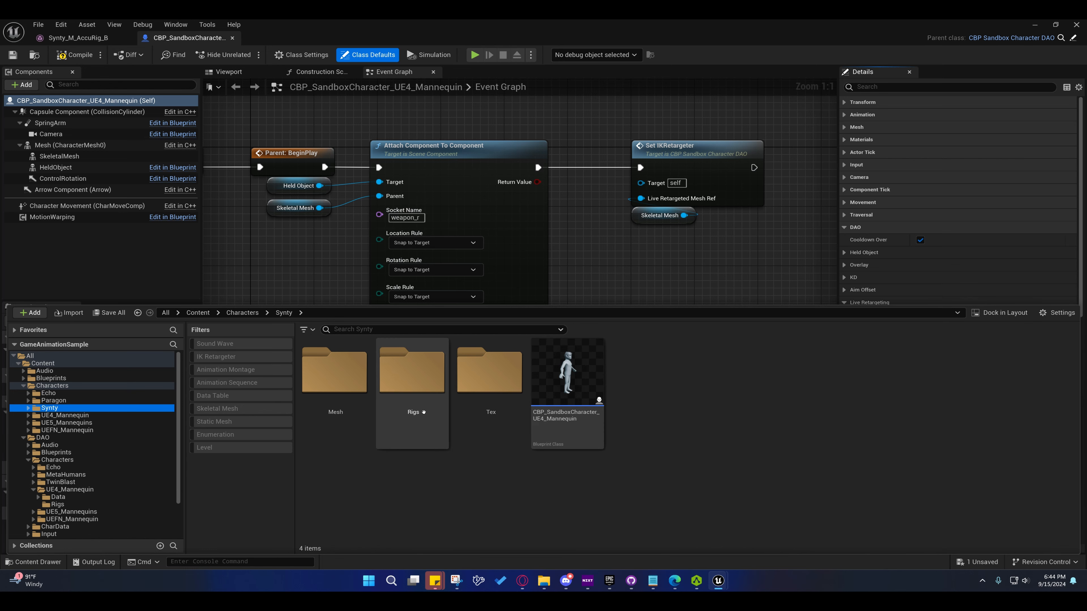
{"action": "left_click", "coordinate": [424, 387]}
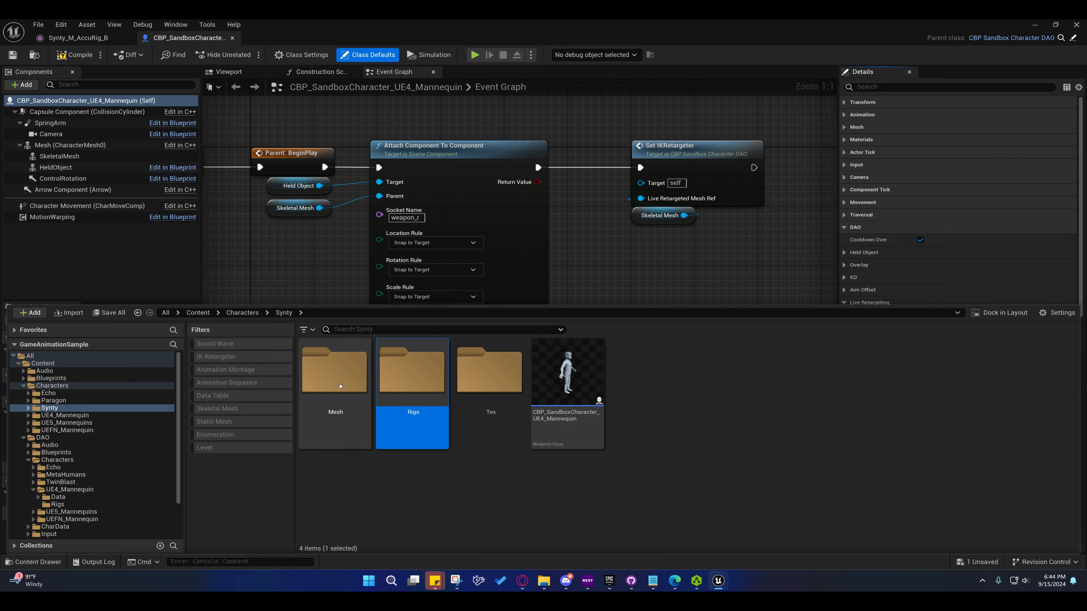
{"action": "left_click", "coordinate": [338, 384]}
{"action": "double_click", "coordinate": [337, 385]}
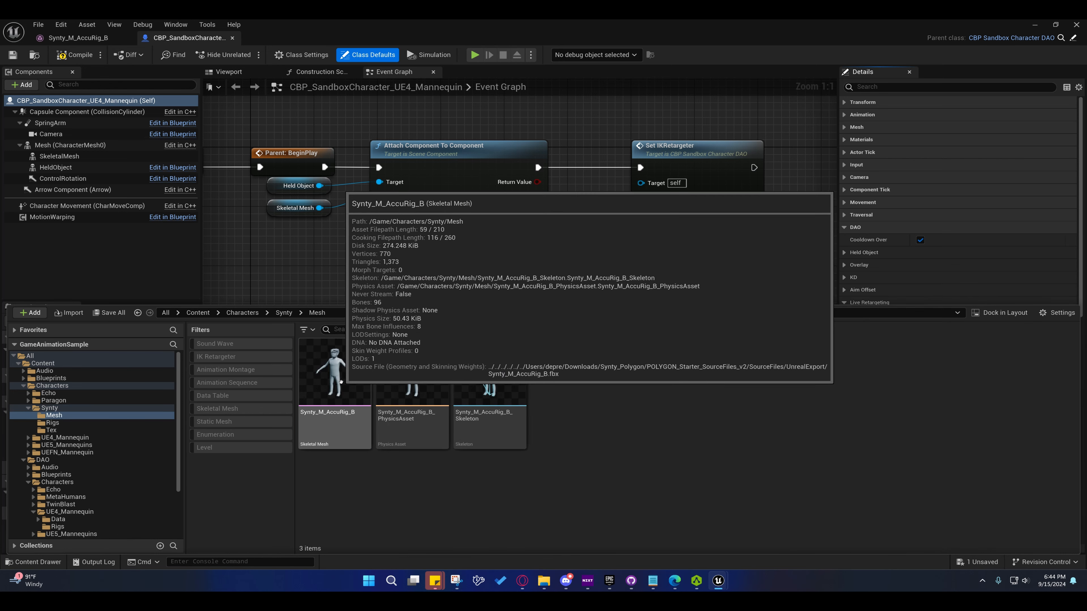
{"action": "right_click", "coordinate": [341, 381]}
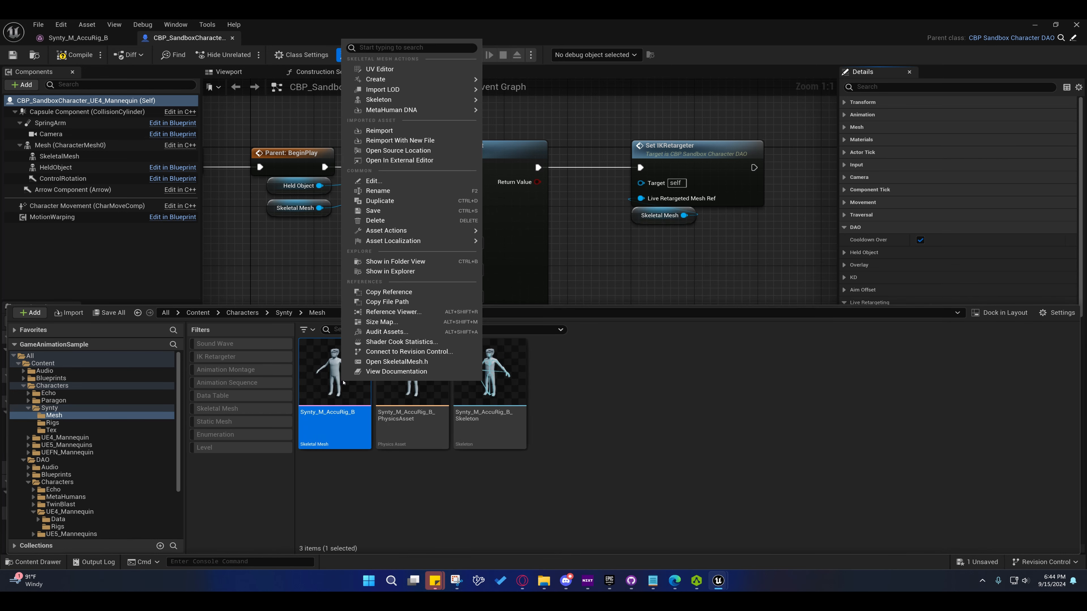
{"action": "mouse_move", "coordinate": [431, 88]}
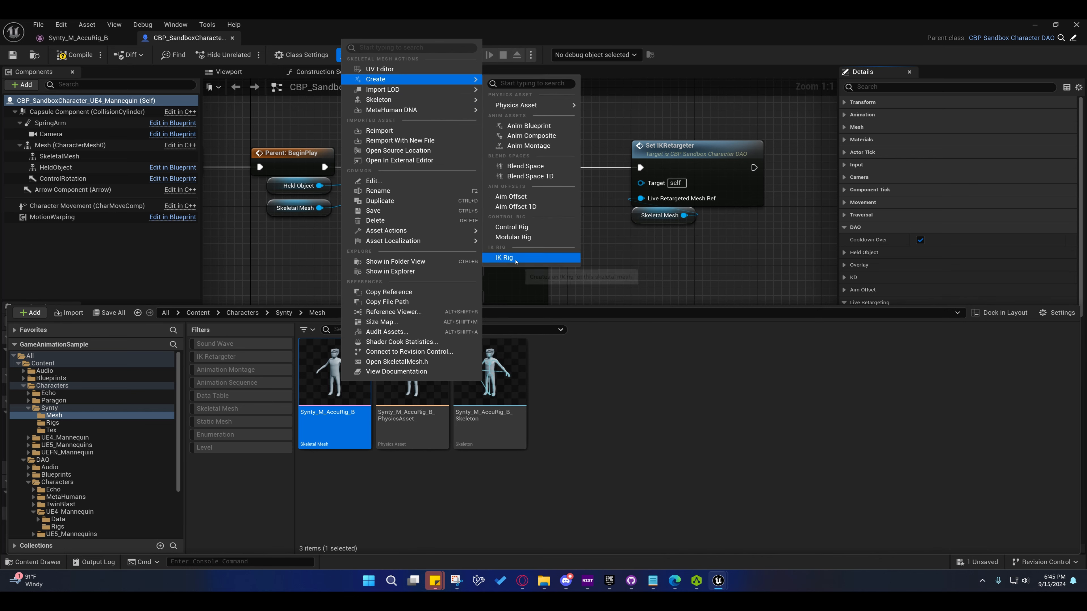
{"action": "left_click", "coordinate": [515, 258]}
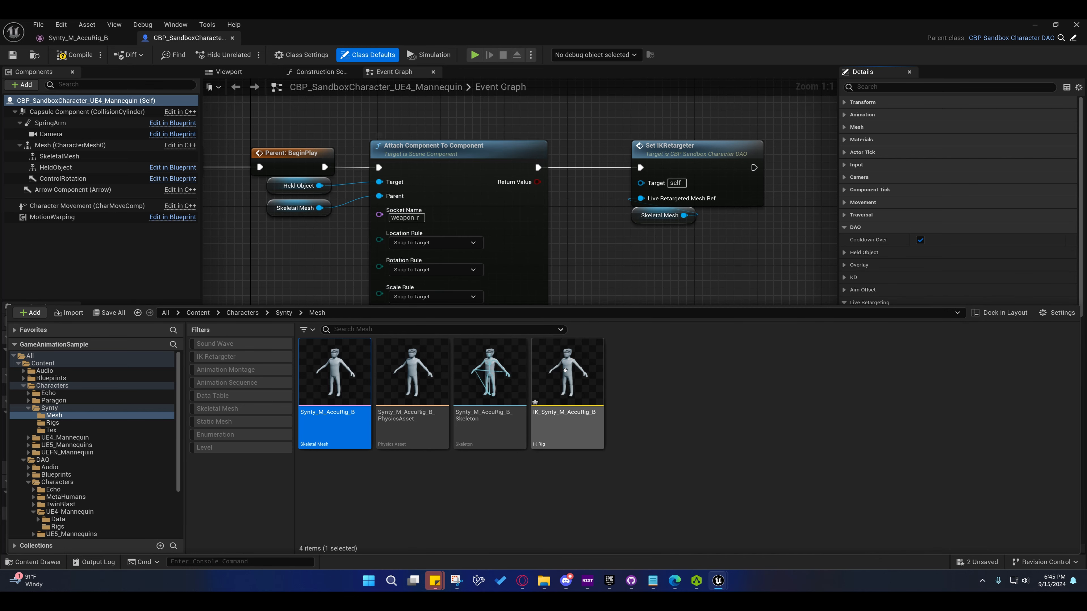
Move the new Synty_M_AccuRig_B IK rig into the Synty Rigs folder and open it for editing
{"action": "left_click_drag", "start_coordinate": [565, 370], "coordinate": [50, 424]}
{"action": "left_click", "coordinate": [71, 445]}
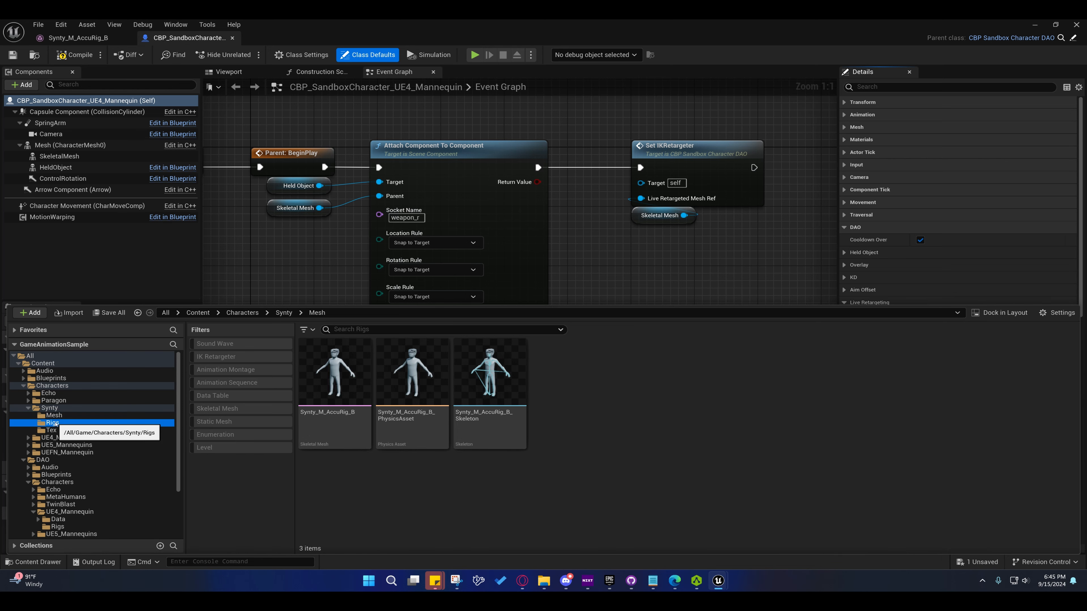
{"action": "left_click", "coordinate": [342, 374]}
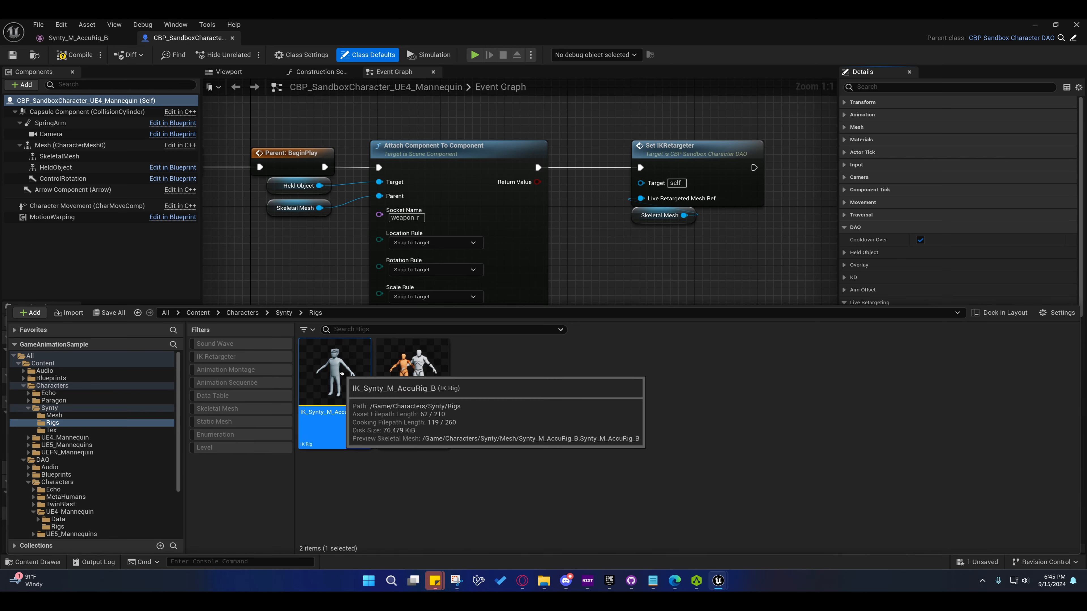
{"action": "double_click", "coordinate": [342, 374]}
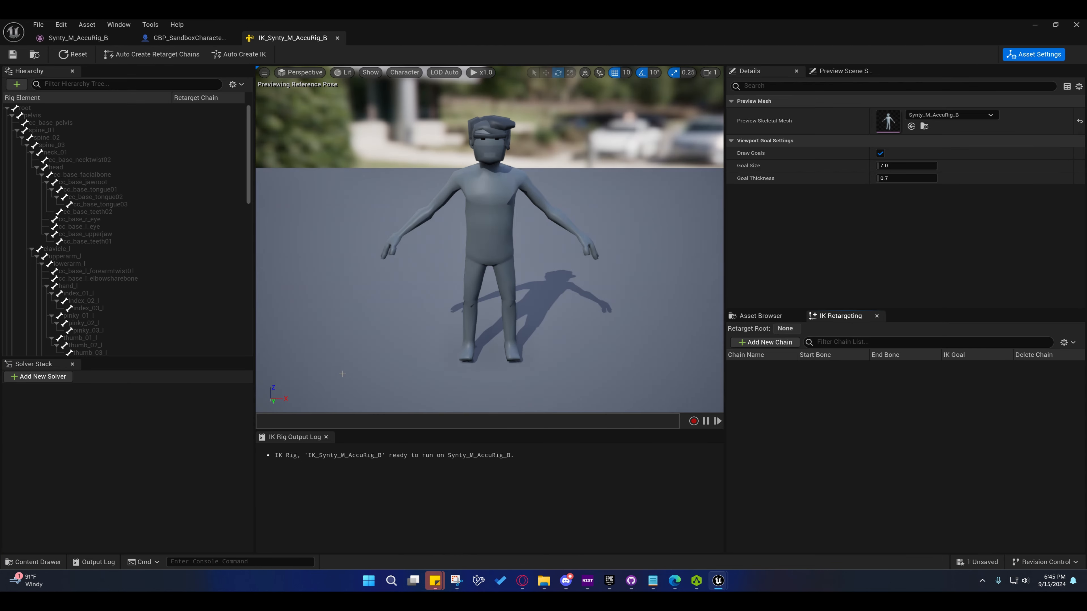
Automatically create the retarget chains and the full-body IK setup for the Synty rig
{"action": "left_click", "coordinate": [142, 56]}
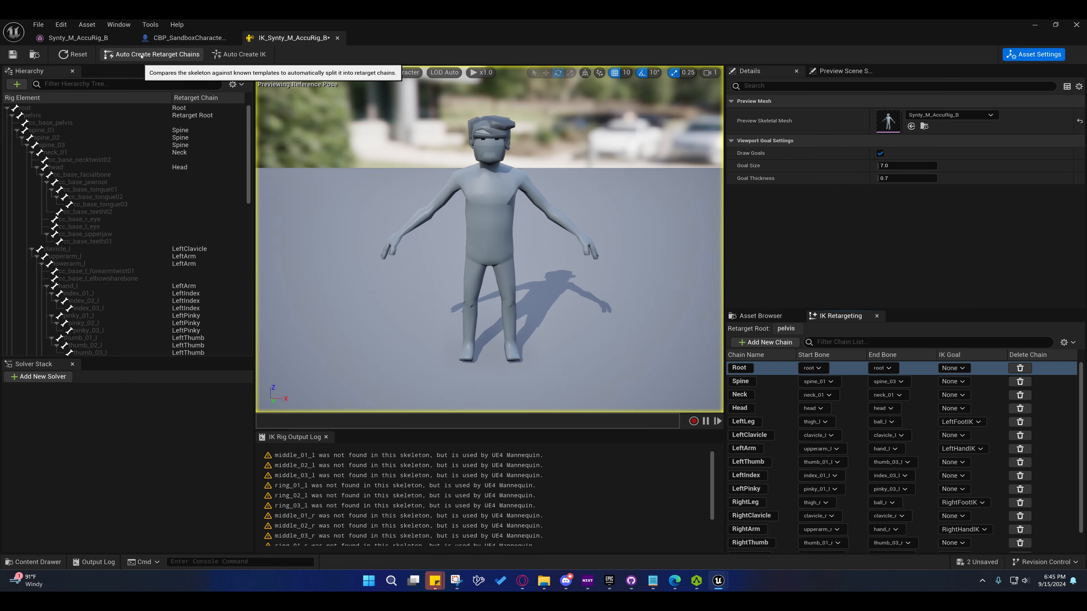
{"action": "left_click", "coordinate": [227, 54]}
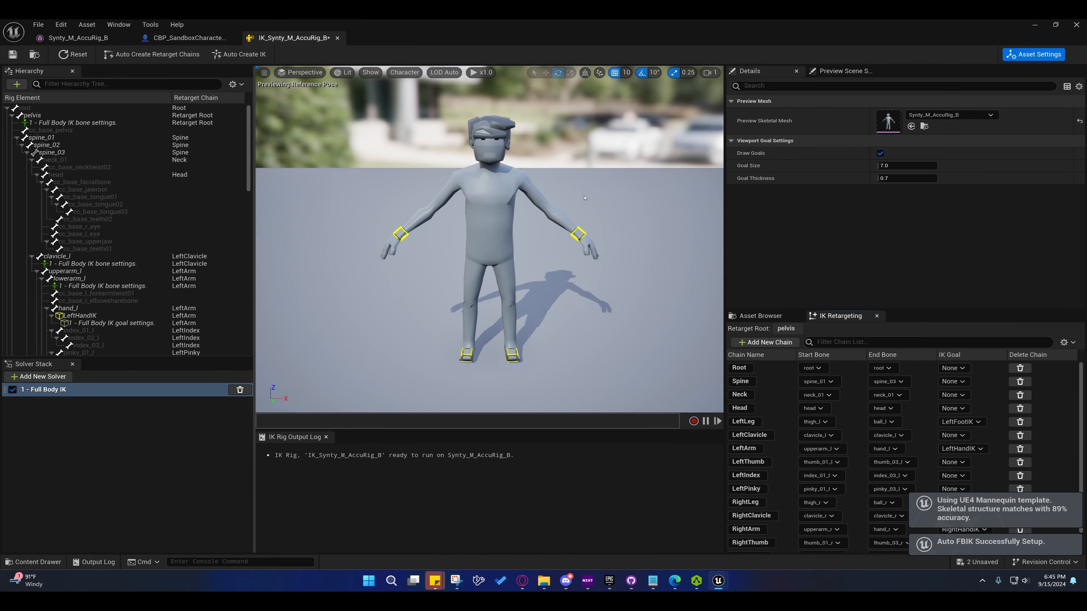
{"action": "scroll", "coordinate": [860, 428], "scroll_direction": "down", "scroll_amount": 1}
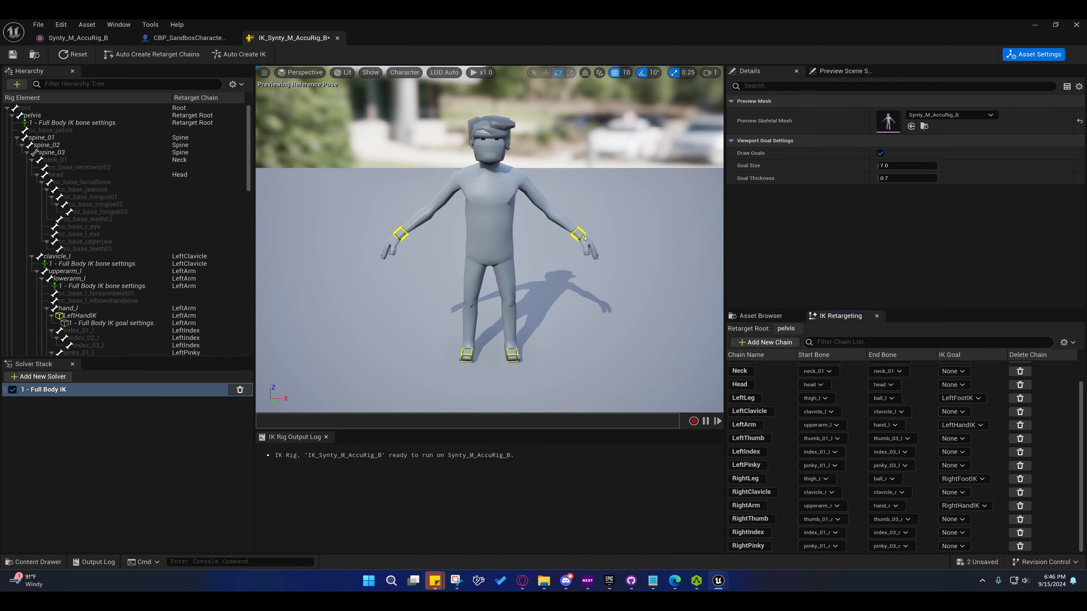
{"action": "scroll", "coordinate": [552, 278], "scroll_direction": "up", "scroll_amount": 3}
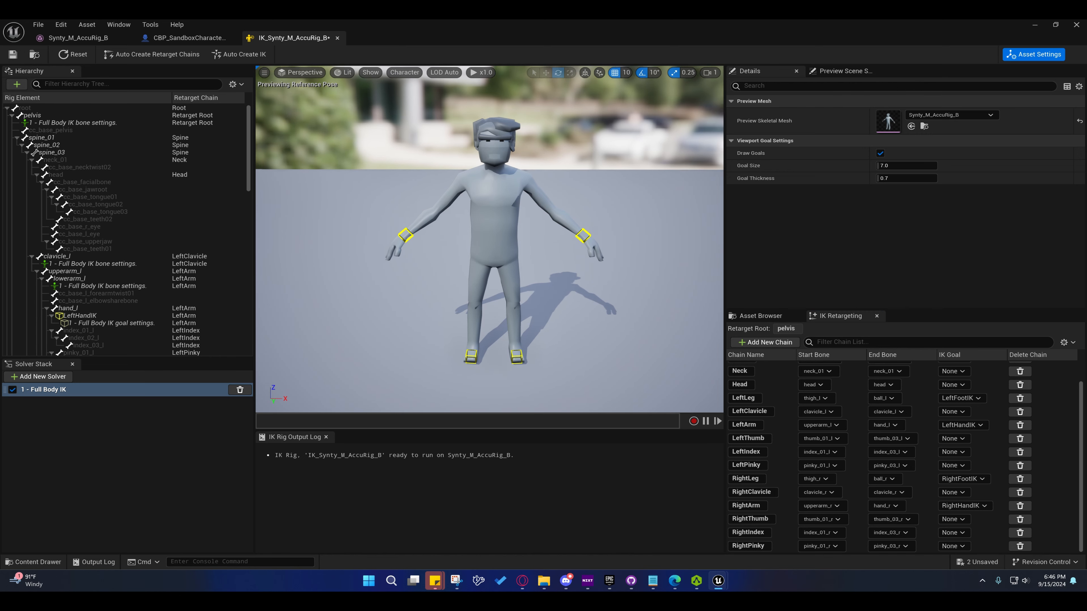
{"action": "scroll", "coordinate": [829, 409], "scroll_direction": "up", "scroll_amount": 2}
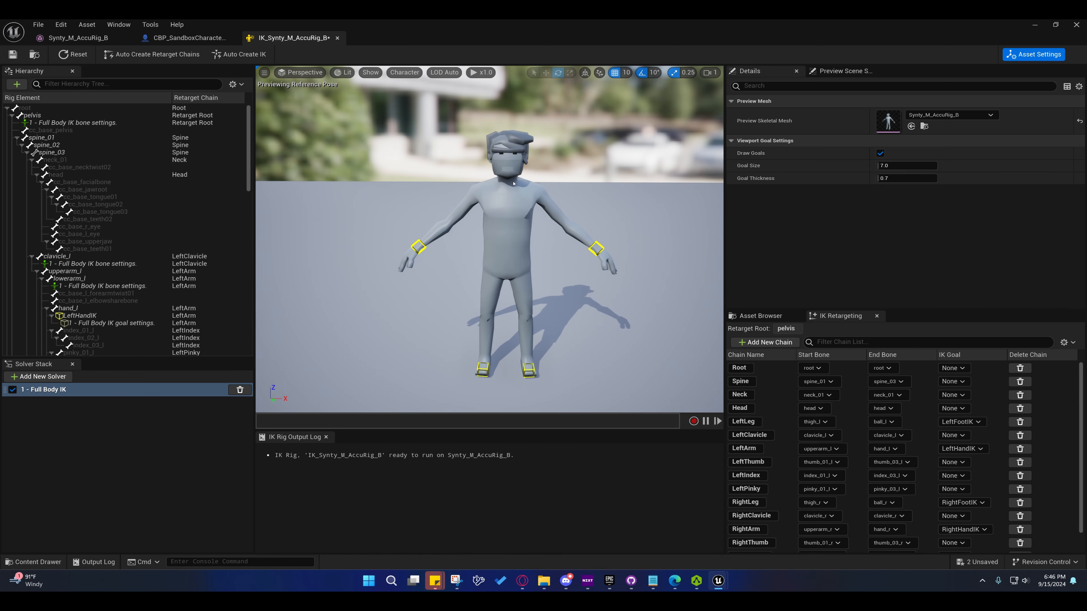
Check the start and end bone choices of the Neck chain and save the IK rig
{"action": "left_click", "coordinate": [886, 395]}
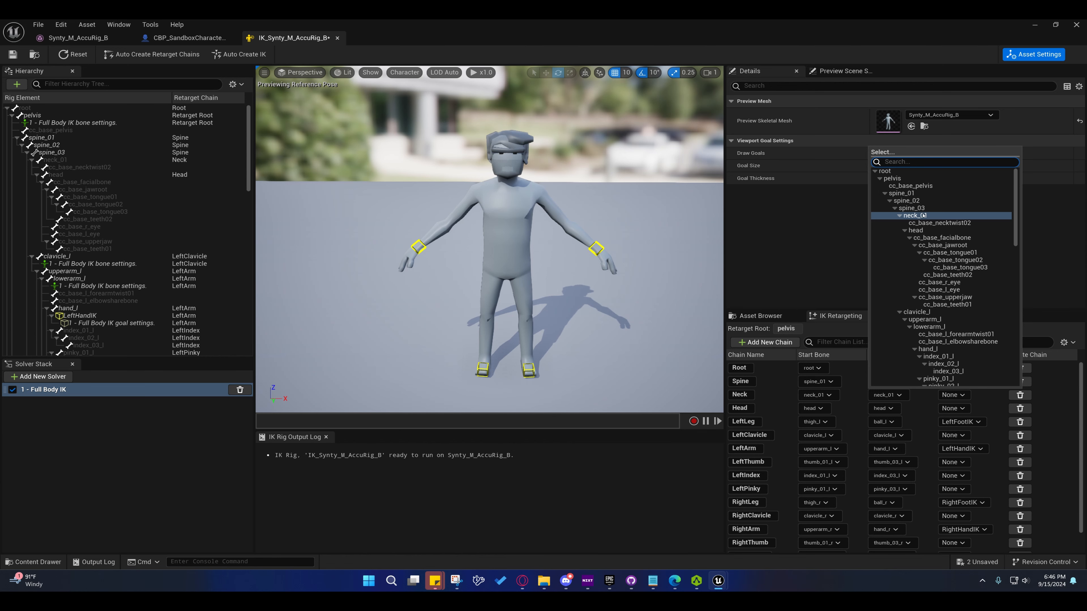
{"action": "left_click", "coordinate": [817, 395]}
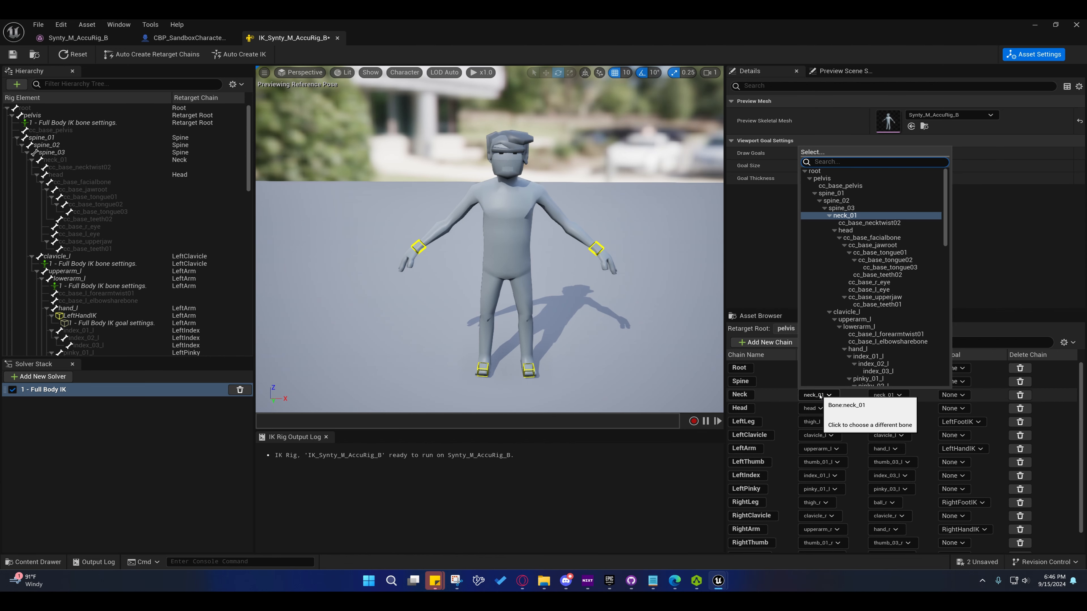
{"action": "left_click", "coordinate": [820, 395]}
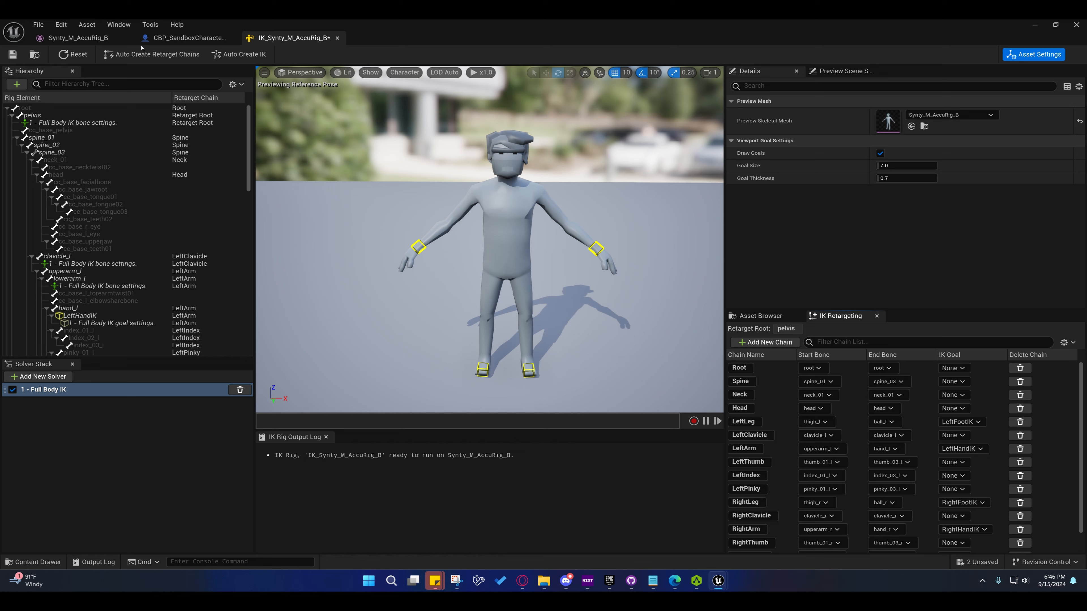
{"action": "left_click", "coordinate": [12, 54]}
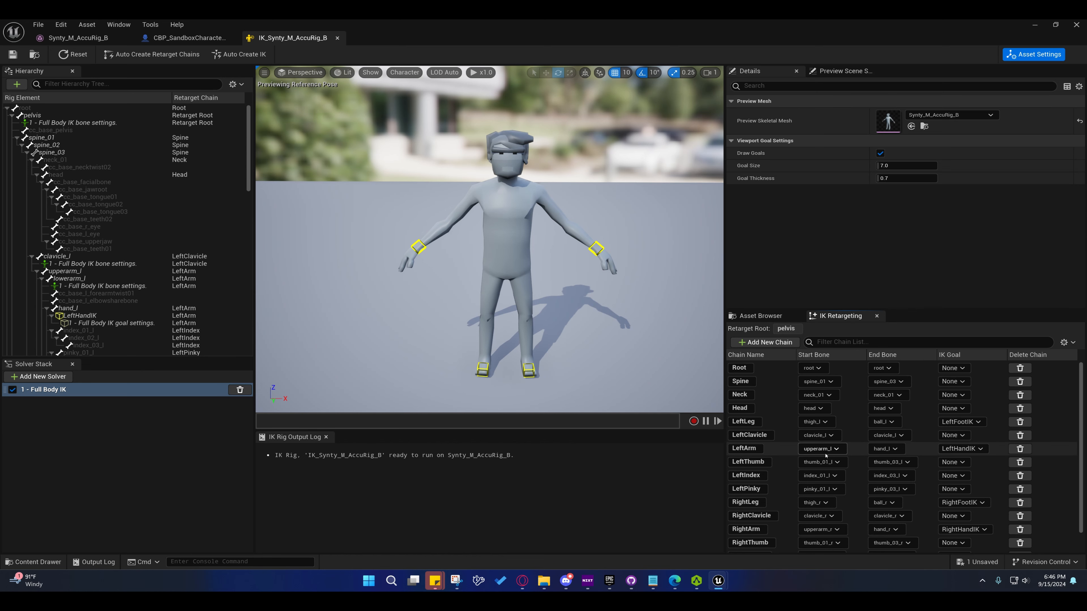
Open the RTG_UEFN_to_UE4_Manny retargeter from the Synty Rigs folder, looking back once at the Synty IK rig
{"action": "left_click", "coordinate": [819, 448]}
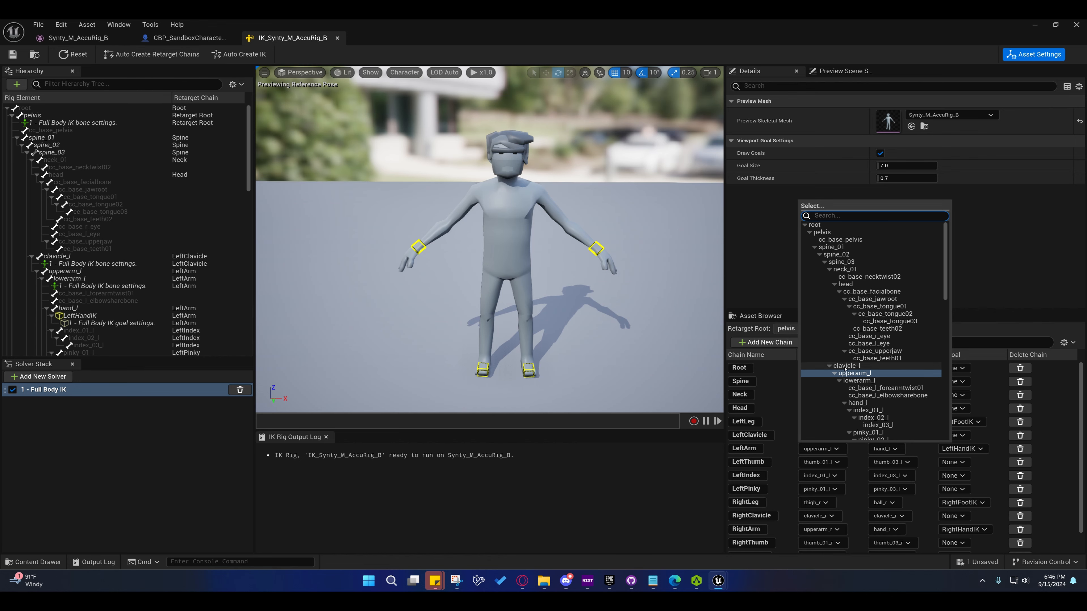
{"action": "left_click", "coordinate": [34, 562]}
{"action": "left_click", "coordinate": [33, 562]}
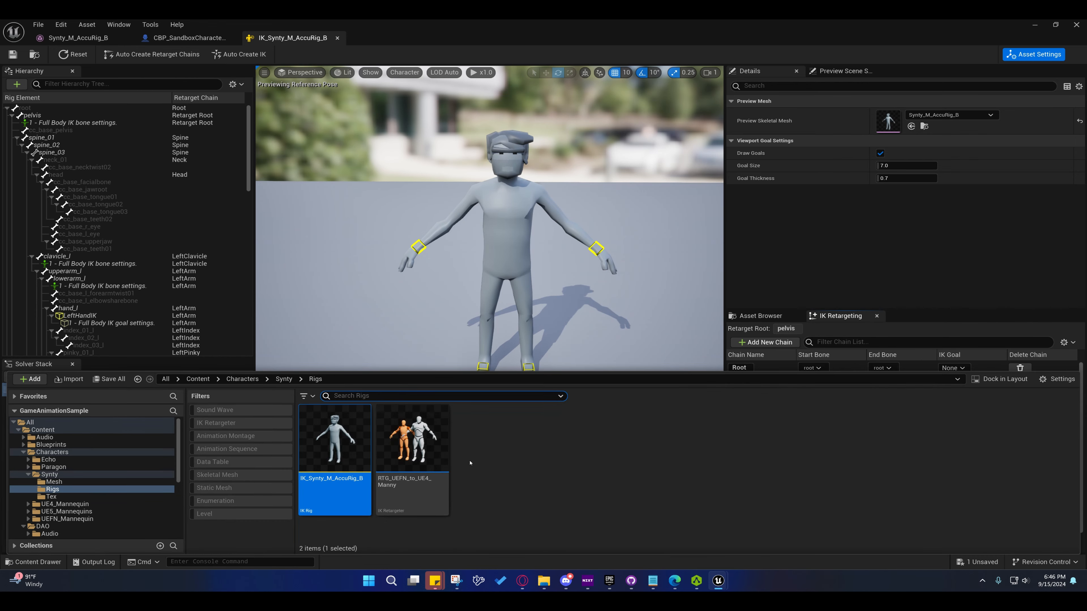
{"action": "left_click", "coordinate": [409, 469]}
{"action": "double_click", "coordinate": [409, 470]}
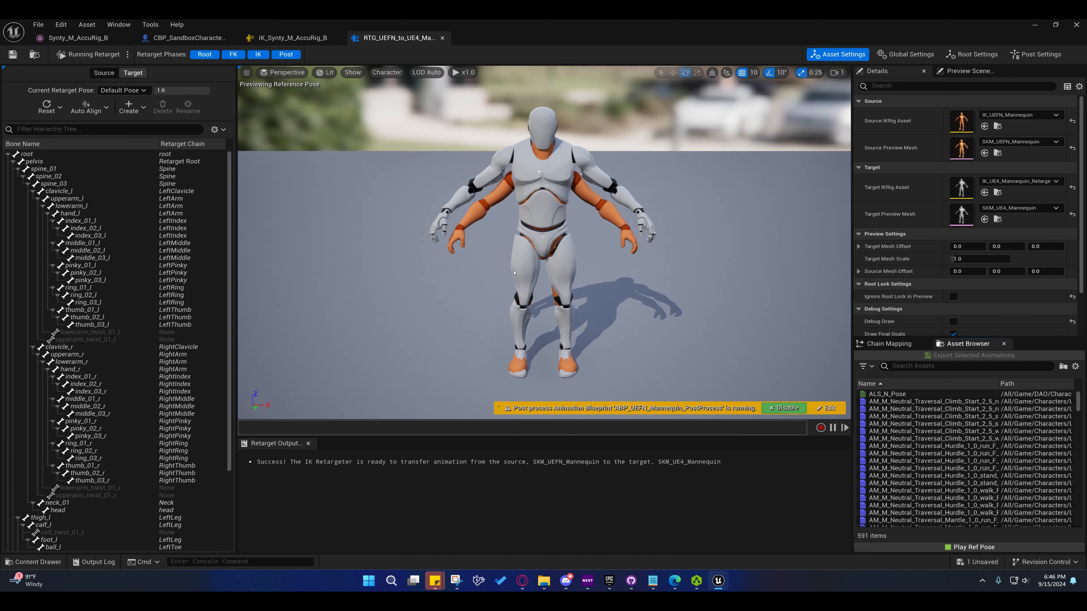
{"action": "left_click", "coordinate": [292, 38]}
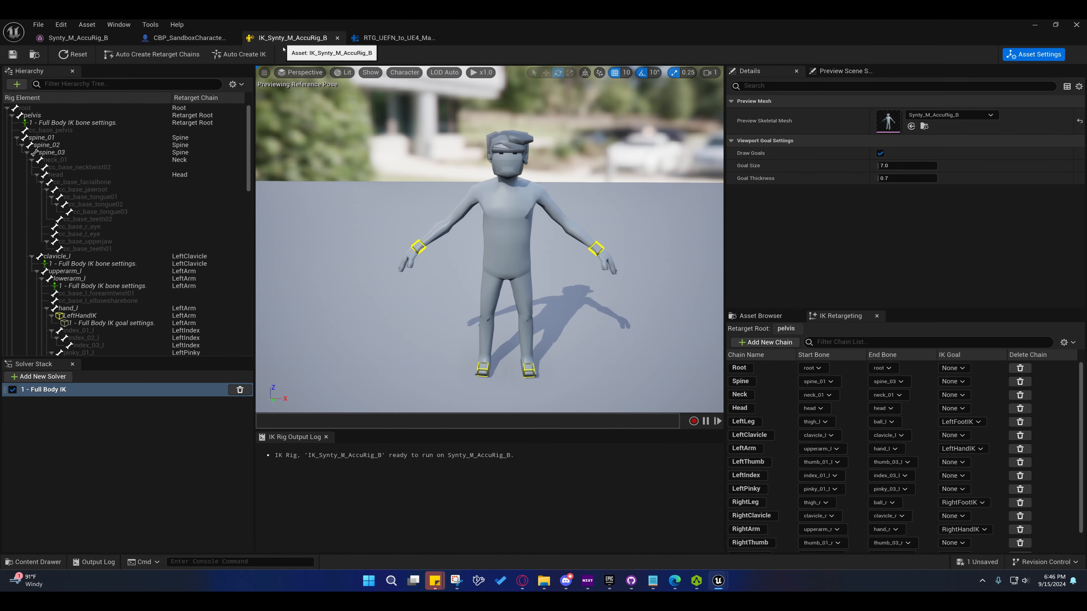
{"action": "left_click", "coordinate": [396, 38]}
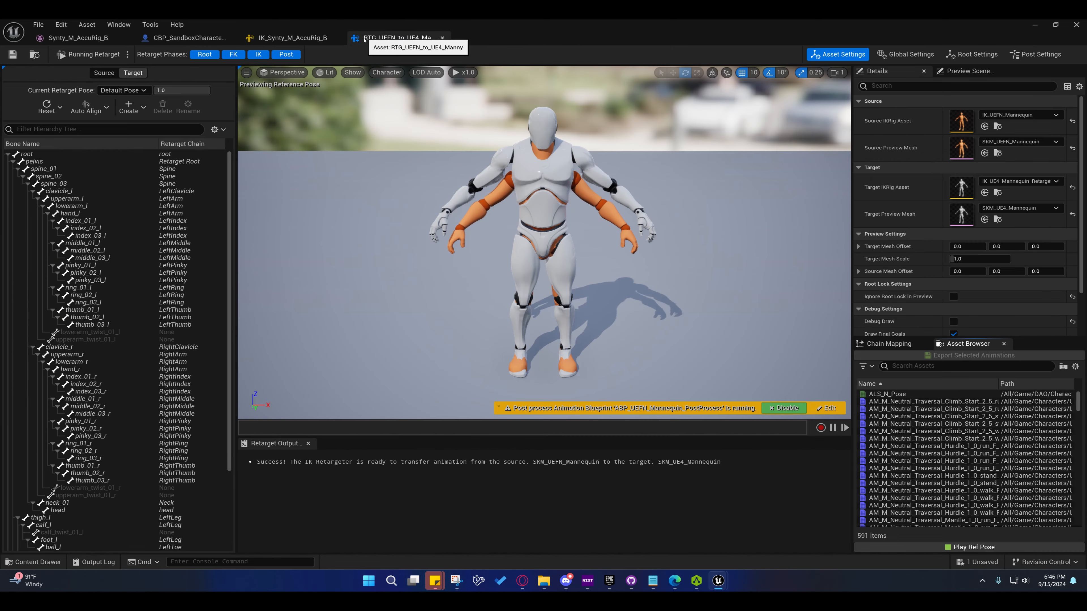
Assign IK_Synty_M_AccuRig_B as the retargeter's Target IKRig Asset
{"action": "right_click_drag", "start_coordinate": [544, 242], "coordinate": [553, 180]}
{"action": "key", "text": "w"}
{"action": "scroll", "coordinate": [547, 188], "scroll_direction": "down", "scroll_amount": 3}
{"action": "key", "text": "s"}
{"action": "key", "text": "w"}
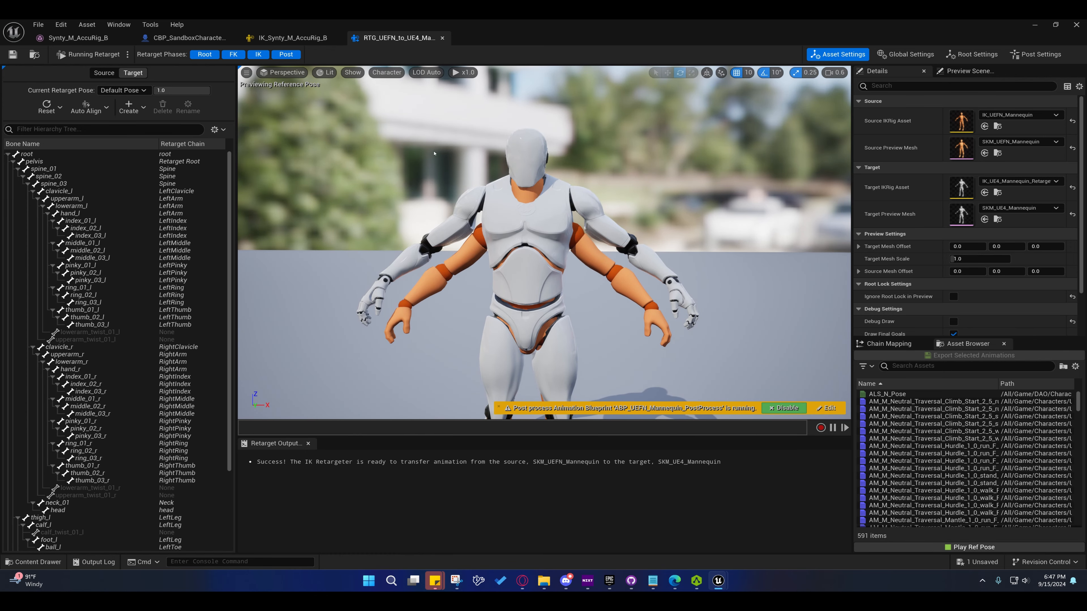
{"action": "right_click_drag", "start_coordinate": [544, 240], "coordinate": [583, 251]}
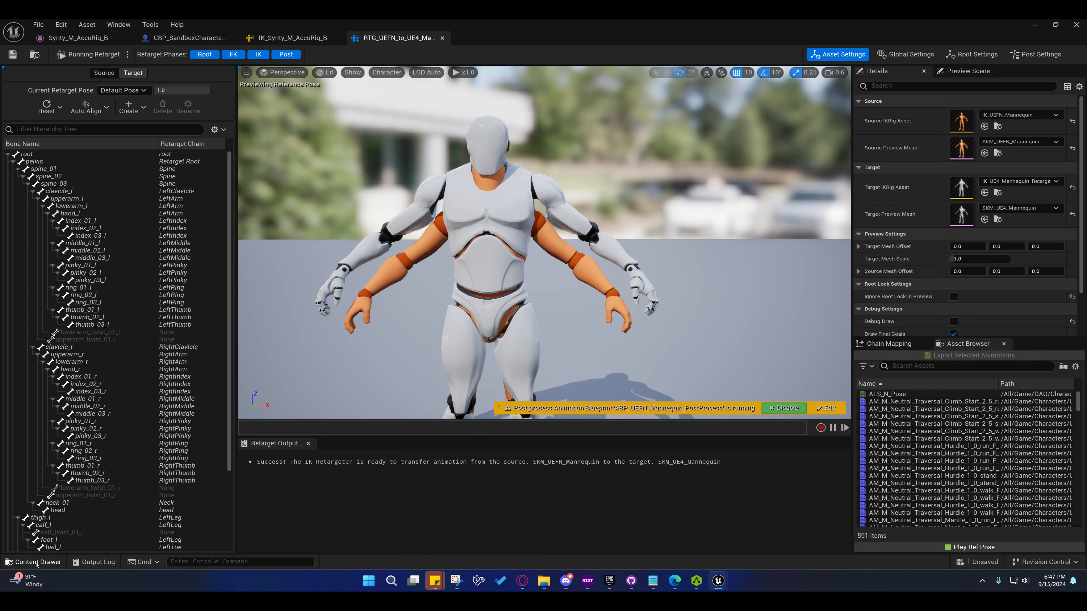
{"action": "left_click", "coordinate": [63, 564]}
{"action": "left_click", "coordinate": [334, 441]}
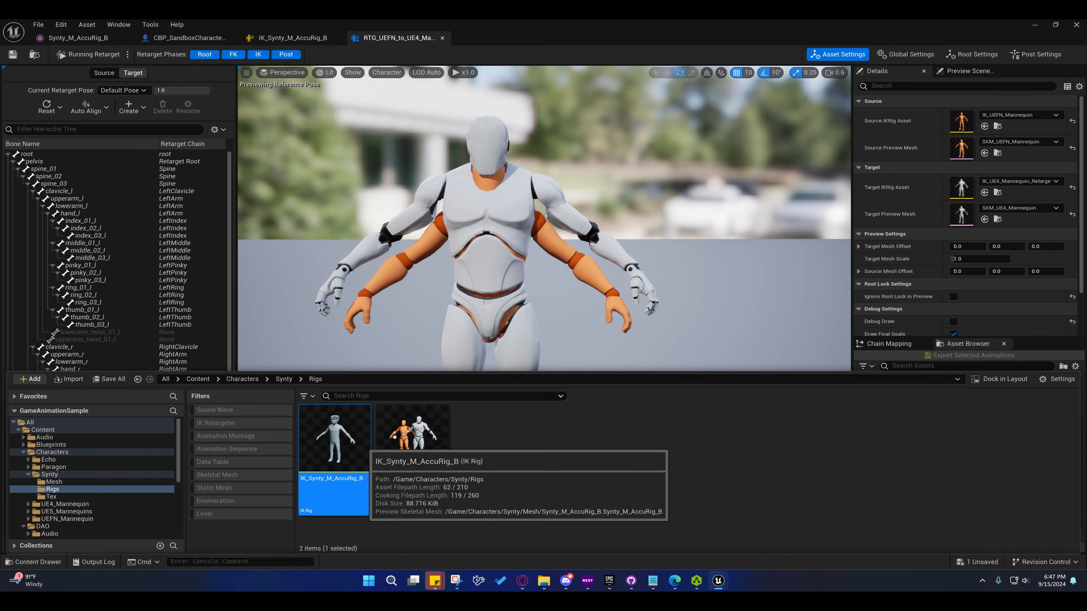
{"action": "left_click", "coordinate": [984, 192]}
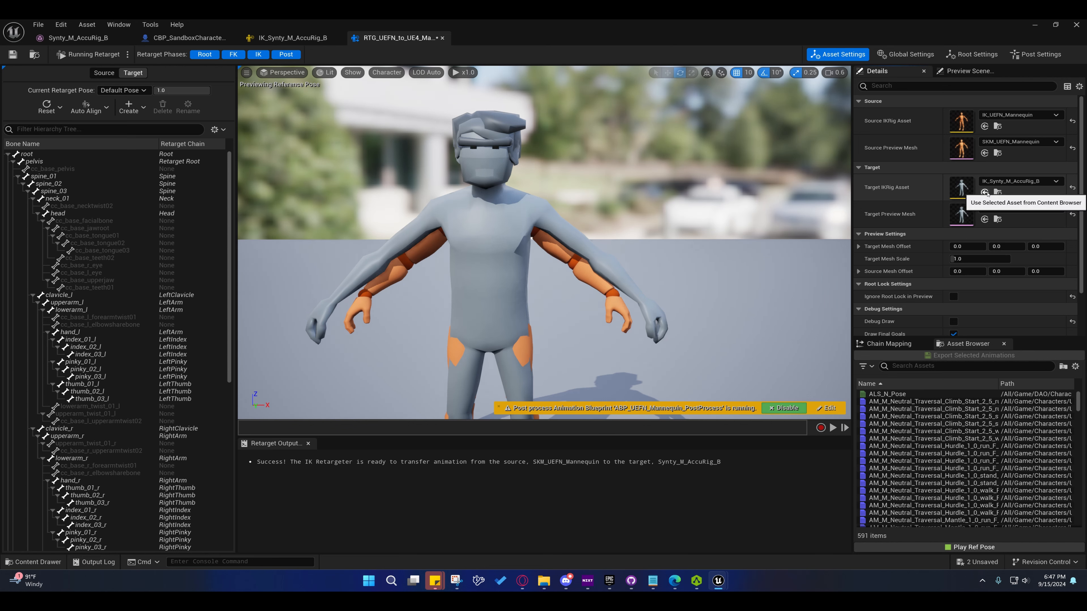
Switch the retargeter to editing the retarget pose and show the source skeleton's bone hierarchy
{"action": "scroll", "coordinate": [532, 324], "scroll_direction": "down", "scroll_amount": 4}
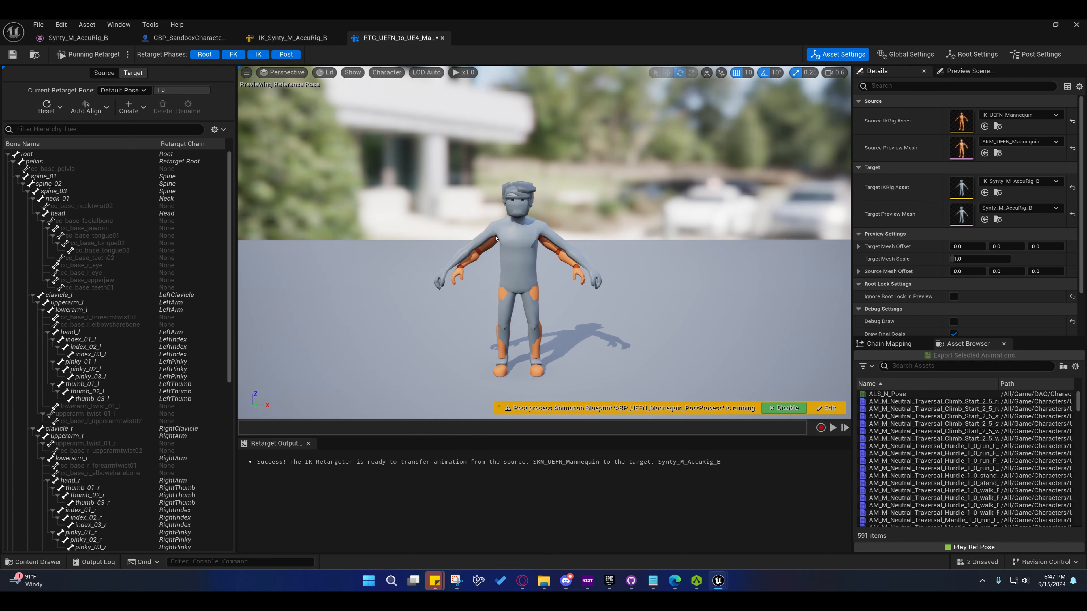
{"action": "left_click", "coordinate": [79, 55]}
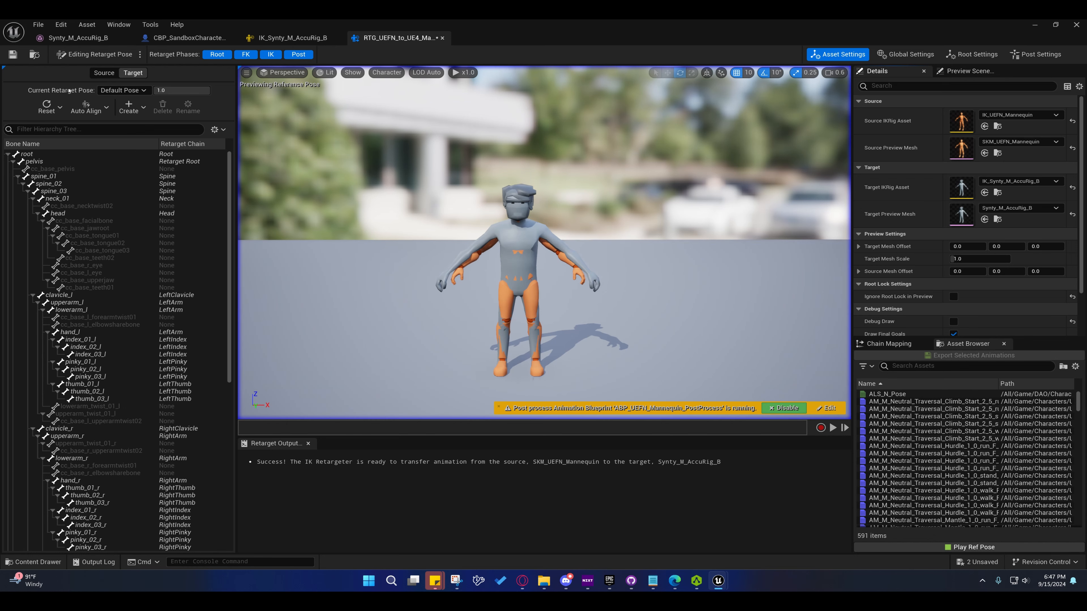
{"action": "left_click", "coordinate": [99, 73]}
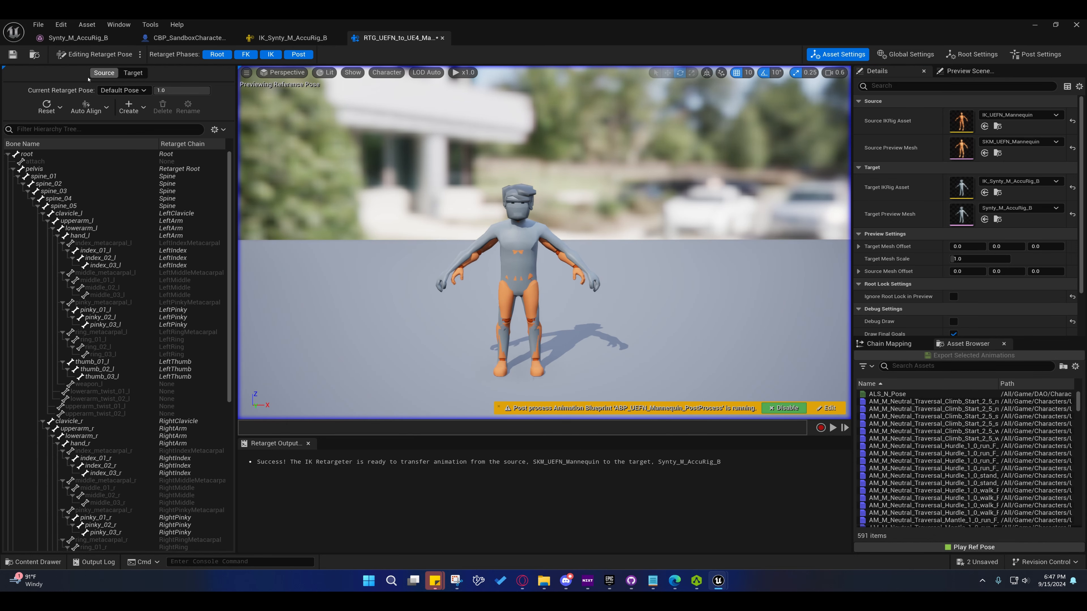
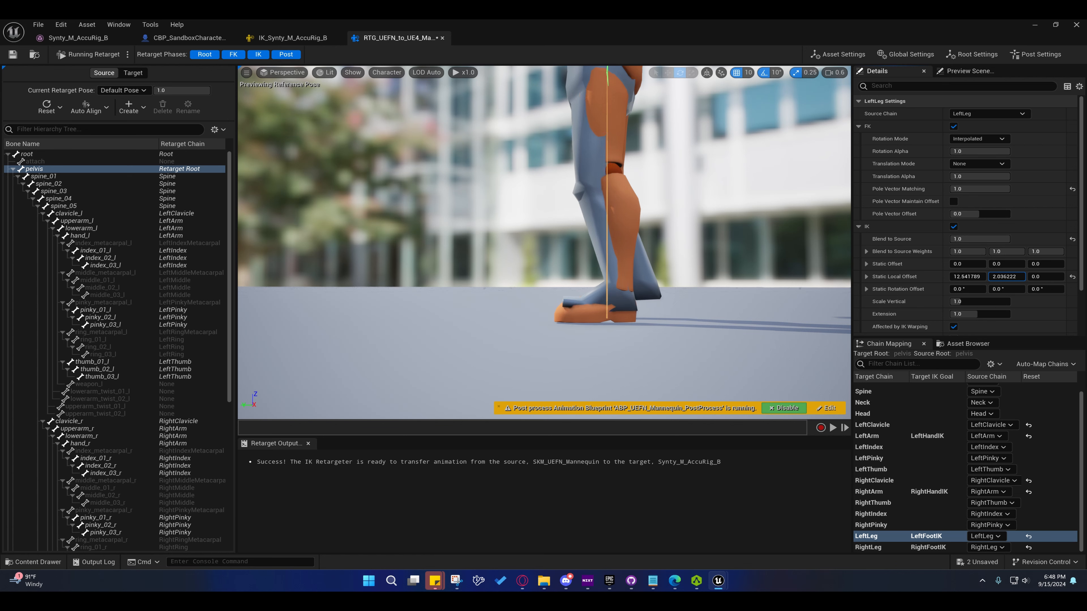
Set the LeftLeg chain's IK Static Local Offset to 12 in X and 5 in Y
{"action": "mouse_move", "coordinate": [1007, 276]}
{"action": "left_mouse_down"}
{"action": "mouse_move", "coordinate": [1044, 276]}
{"action": "mouse_move", "coordinate": [1015, 277]}
{"action": "left_mouse_up"}
{"action": "left_click", "coordinate": [1002, 276]}
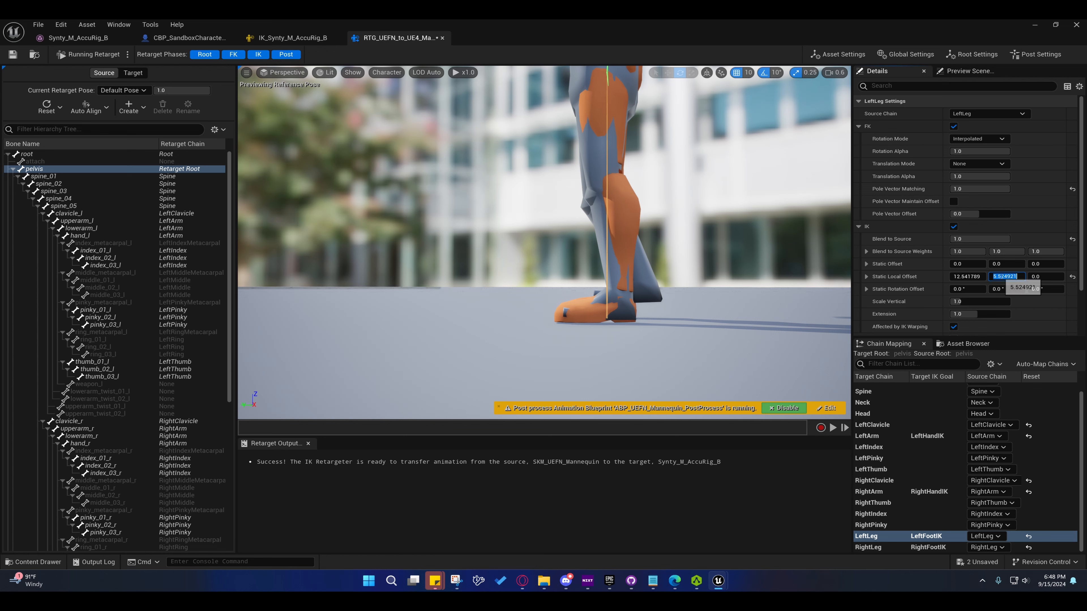
{"action": "type", "text": "5"}
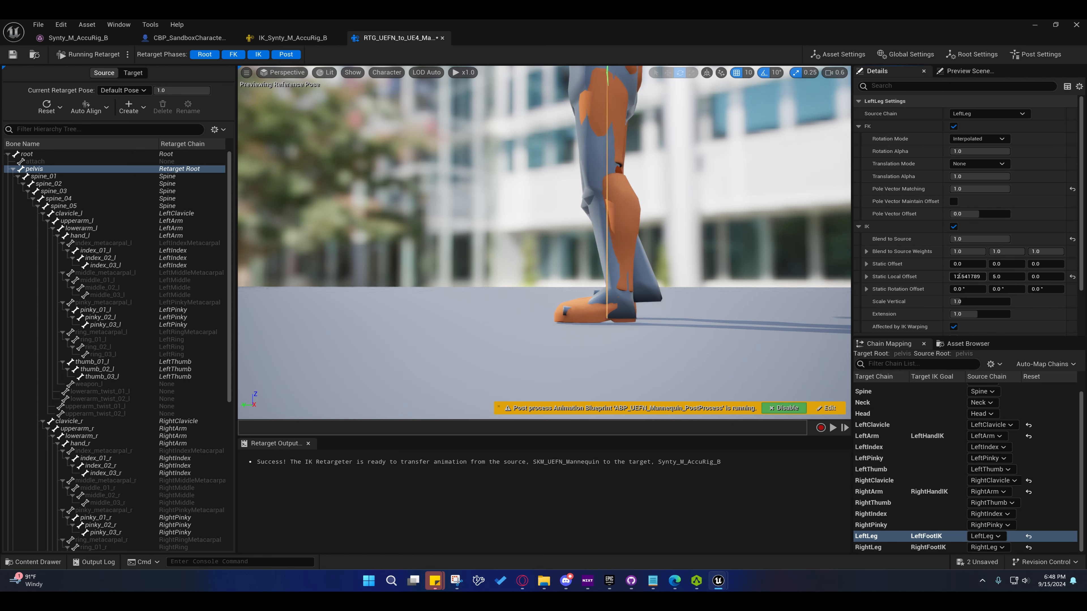
{"action": "key", "text": "shift+Tab"}
{"action": "type", "text": "12"}
Set the RightLeg chain's IK Static Local Offset to -12 in X and -5 in Y
{"action": "left_click", "coordinate": [877, 547]}
{"action": "left_click", "coordinate": [968, 278]}
{"action": "type", "text": "-12"}
{"action": "left_click", "coordinate": [1009, 277]}
{"action": "type", "text": "5"}
{"action": "key", "text": "Return"}
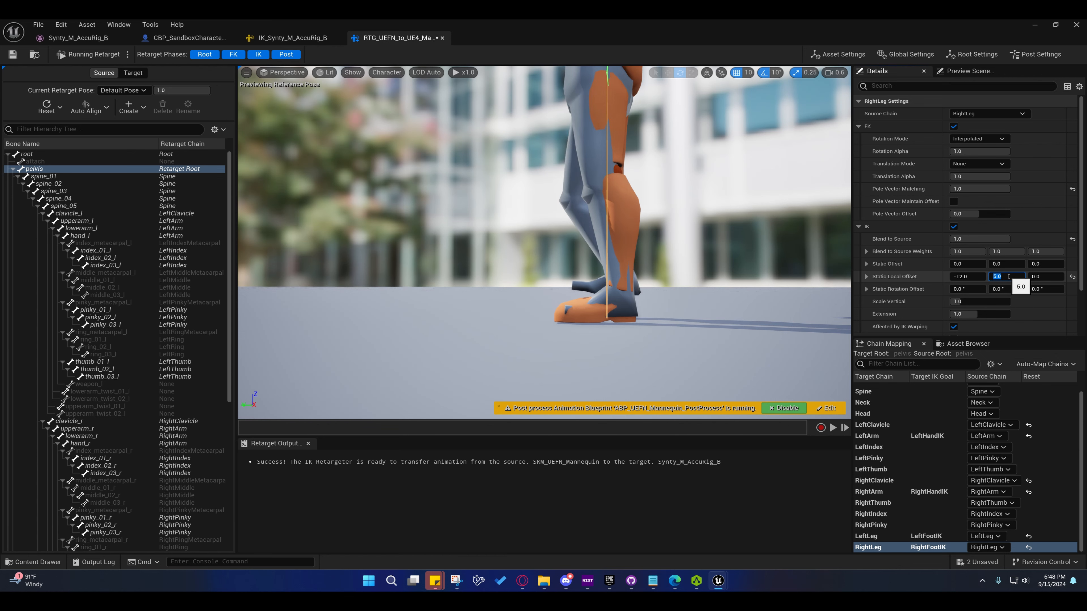
{"action": "type", "text": "-5"}
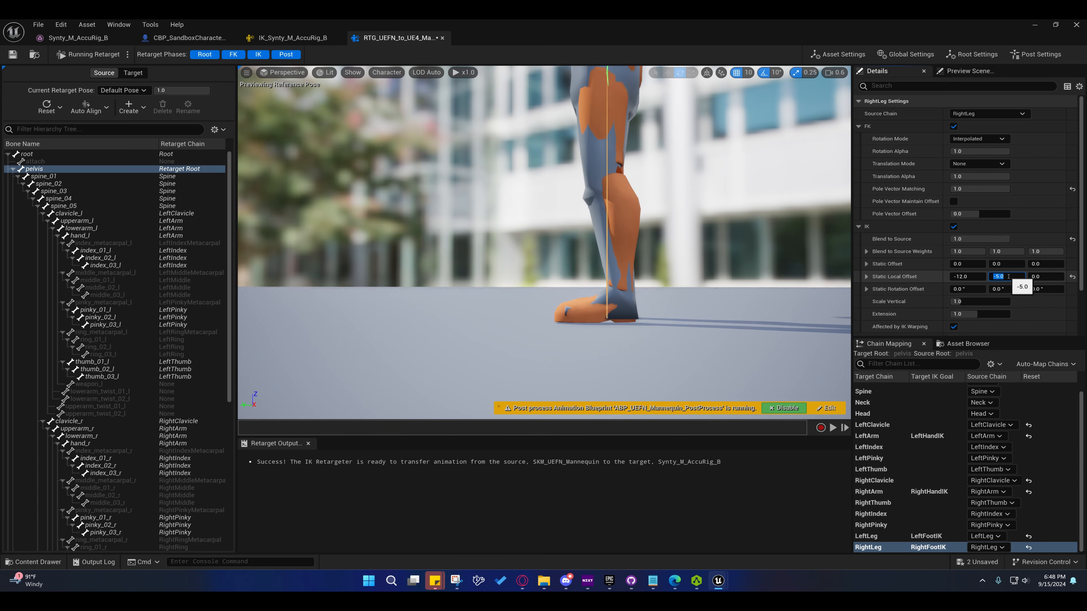
Confirm the RightLeg chain's Static Local Offset of -5 in Y and inspect both overlaid characters
{"action": "key", "text": "Return"}
{"action": "scroll", "coordinate": [544, 243], "scroll_direction": "down", "scroll_amount": 1}
{"action": "key", "text": "a"}
{"action": "mouse_move", "coordinate": [544, 243]}
{"action": "right_mouse_down"}
{"action": "mouse_move", "coordinate": [655, 253]}
{"action": "mouse_move", "coordinate": [653, 304]}
{"action": "mouse_move", "coordinate": [556, 257]}
{"action": "right_mouse_up"}
{"action": "scroll", "coordinate": [653, 305], "scroll_direction": "up", "scroll_amount": 1}
{"action": "key", "text": "s"}
Set the Target Mesh Offset to about 91 in X to place the target character beside the source
{"action": "left_click", "coordinate": [837, 54]}
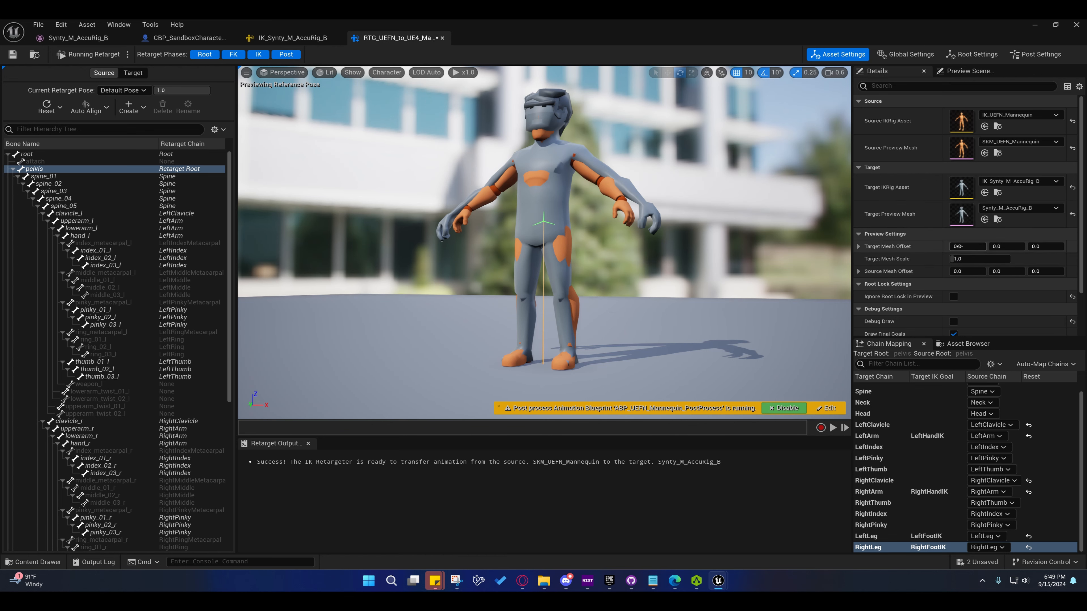
{"action": "mouse_move", "coordinate": [963, 246]}
{"action": "left_mouse_down"}
{"action": "mouse_move", "coordinate": [982, 247]}
{"action": "mouse_move", "coordinate": [953, 256]}
{"action": "left_mouse_up"}
{"action": "right_click_drag", "start_coordinate": [498, 223], "coordinate": [561, 232]}
{"action": "key", "text": "s"}
Filter the retargeter's animations for "run loop", preview M_Neutral_Run_Loop_F and scrub it to about frame 69
{"action": "left_click", "coordinate": [968, 343]}
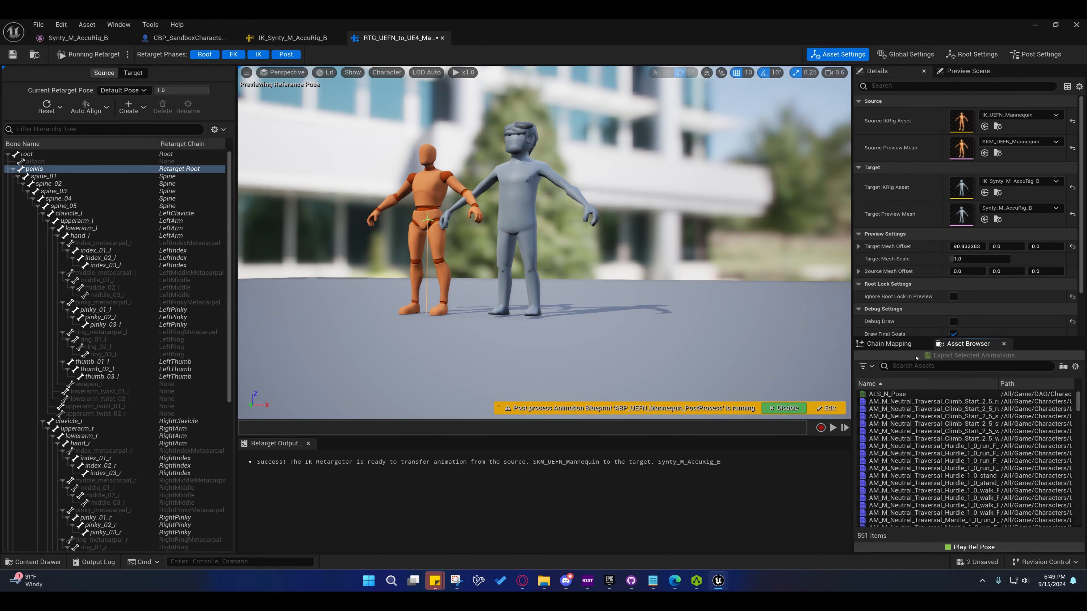
{"action": "left_click", "coordinate": [915, 366]}
{"action": "type", "text": "run loop"}
{"action": "left_click", "coordinate": [903, 416]}
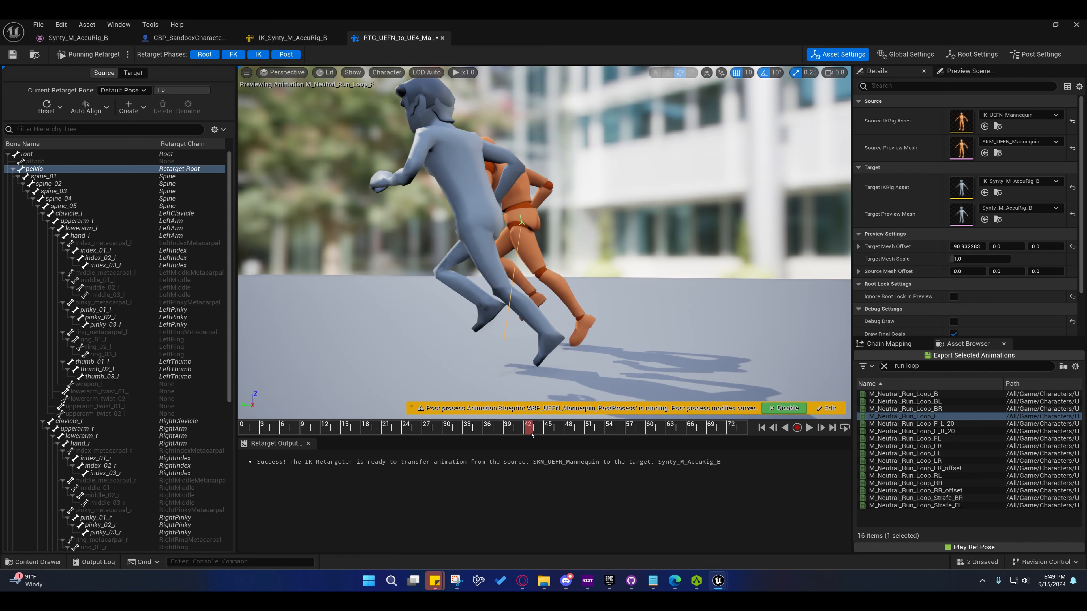
{"action": "left_click_drag", "start_coordinate": [574, 435], "coordinate": [709, 430]}
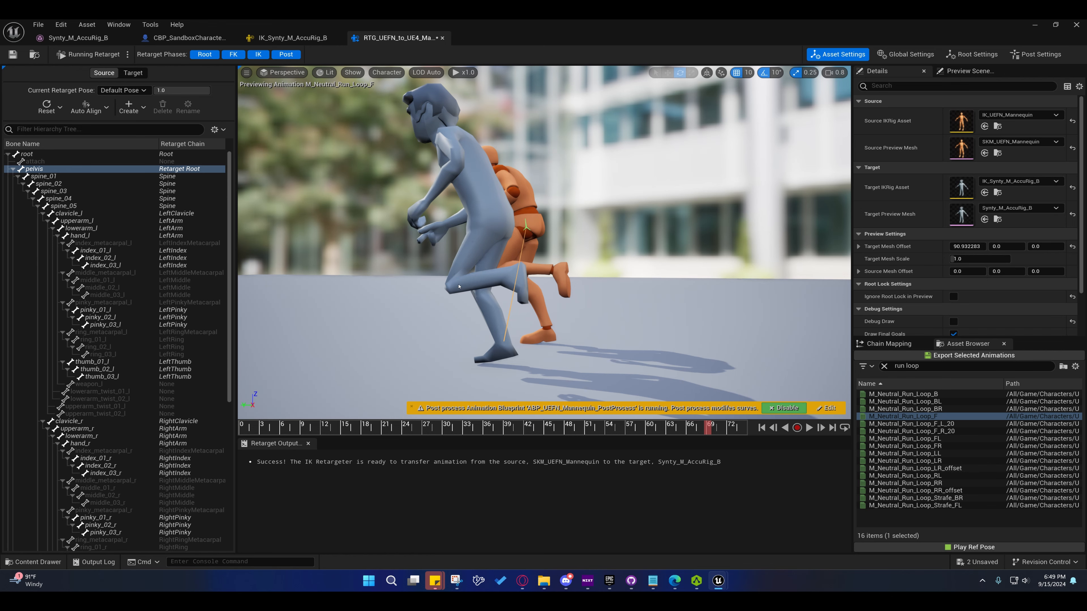
Inspect the retargeted running pose from close up and from the front, and save the retargeter
{"action": "scroll", "coordinate": [475, 286], "scroll_direction": "up", "scroll_amount": 10}
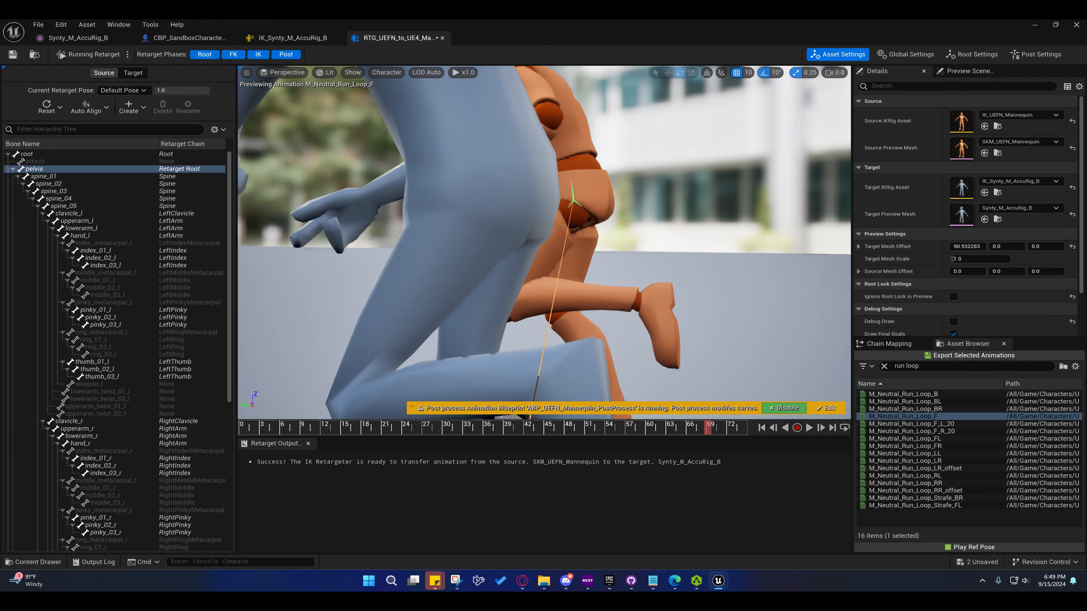
{"action": "left_click_drag", "start_coordinate": [424, 292], "coordinate": [612, 251], "text": "alt"}
{"action": "right_click_drag", "start_coordinate": [543, 242], "coordinate": [544, 300]}
{"action": "scroll", "coordinate": [556, 308], "scroll_direction": "down", "scroll_amount": 3}
{"action": "right_click_drag", "start_coordinate": [519, 228], "coordinate": [519, 186]}
{"action": "left_click", "coordinate": [12, 54]}
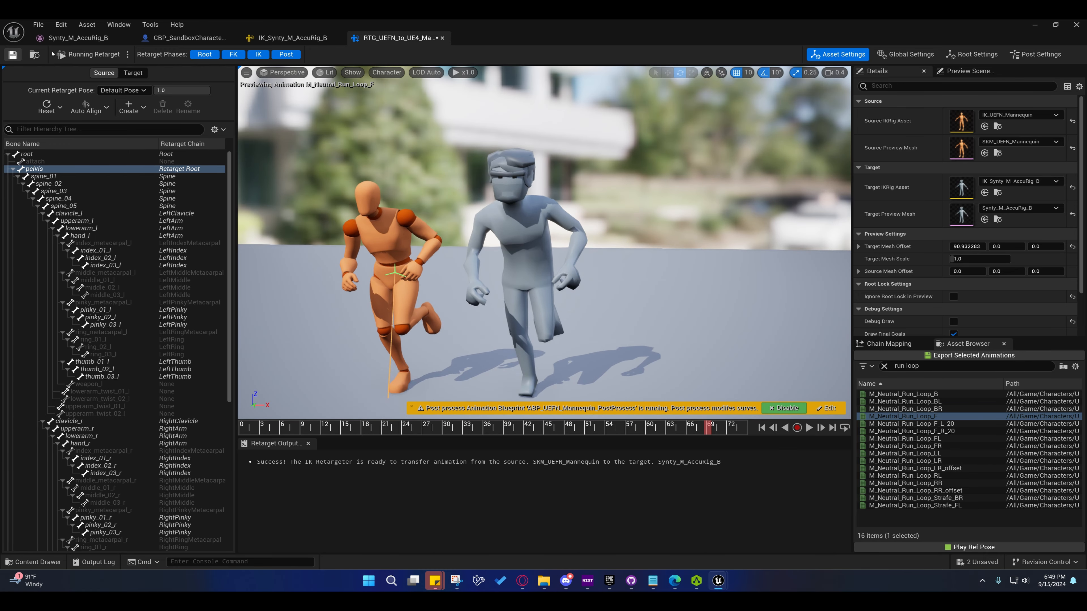
Rename the character blueprint in the Synty folder to CBP_SandboxCharacter_Synty_M
{"action": "left_click", "coordinate": [186, 38]}
{"action": "left_click", "coordinate": [34, 54]}
{"action": "key", "text": "F2"}
{"action": "left_click_drag", "start_coordinate": [555, 414], "coordinate": [687, 417]}
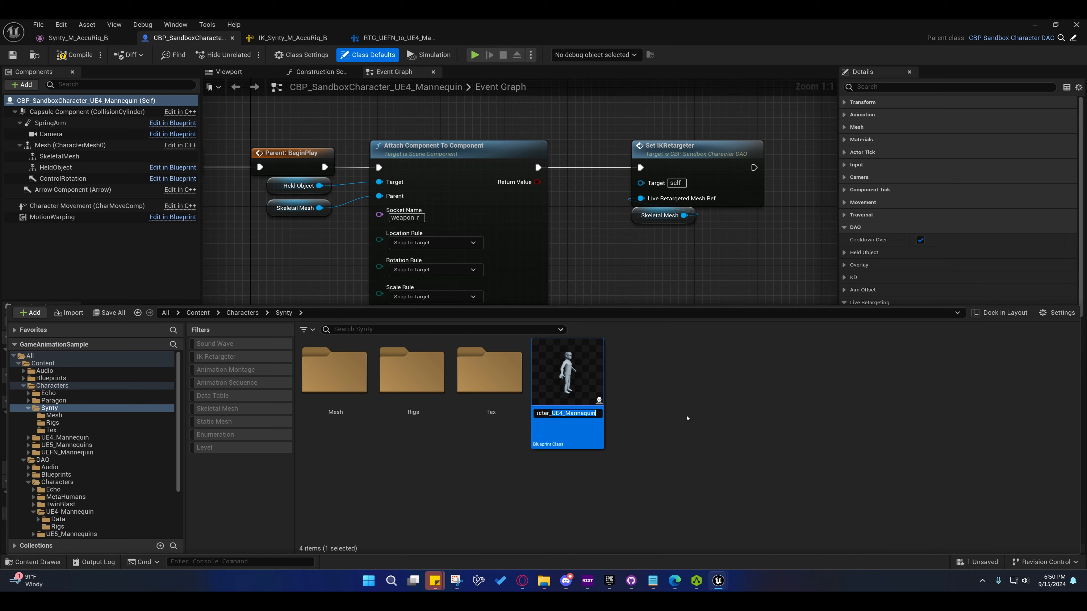
{"action": "type", "text": "Synty_M"}
{"action": "key", "text": "Return"}
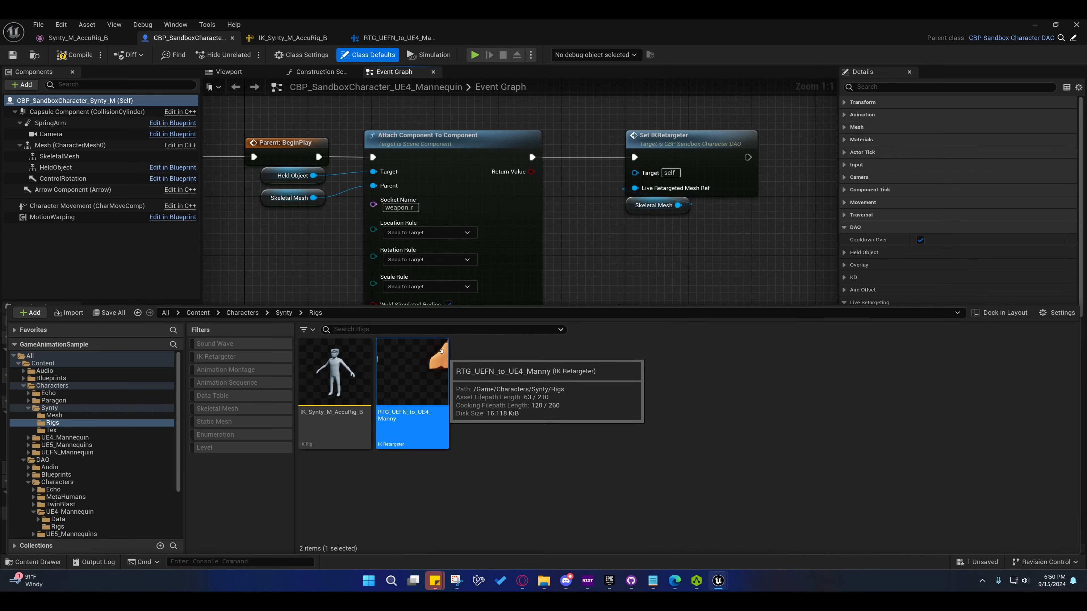
Assign the Synty Rigs folder's RTG_UEFN_to_UE4_Manny as the character blueprint's IKRetargeter, and compile and save the blueprint
{"action": "right_click_drag", "start_coordinate": [643, 267], "coordinate": [626, 262]}
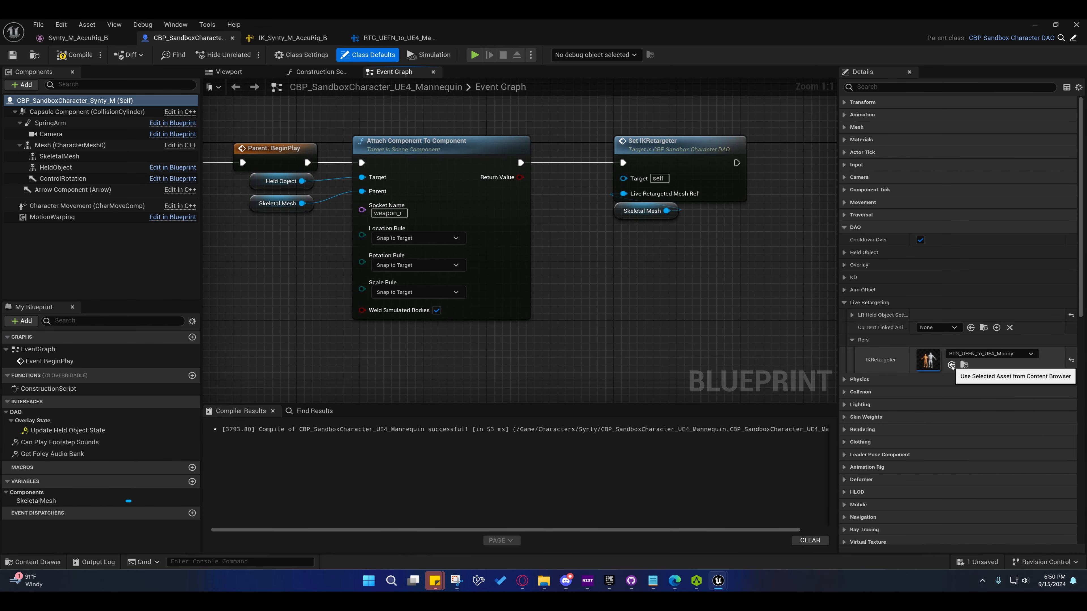
{"action": "left_click", "coordinate": [952, 365]}
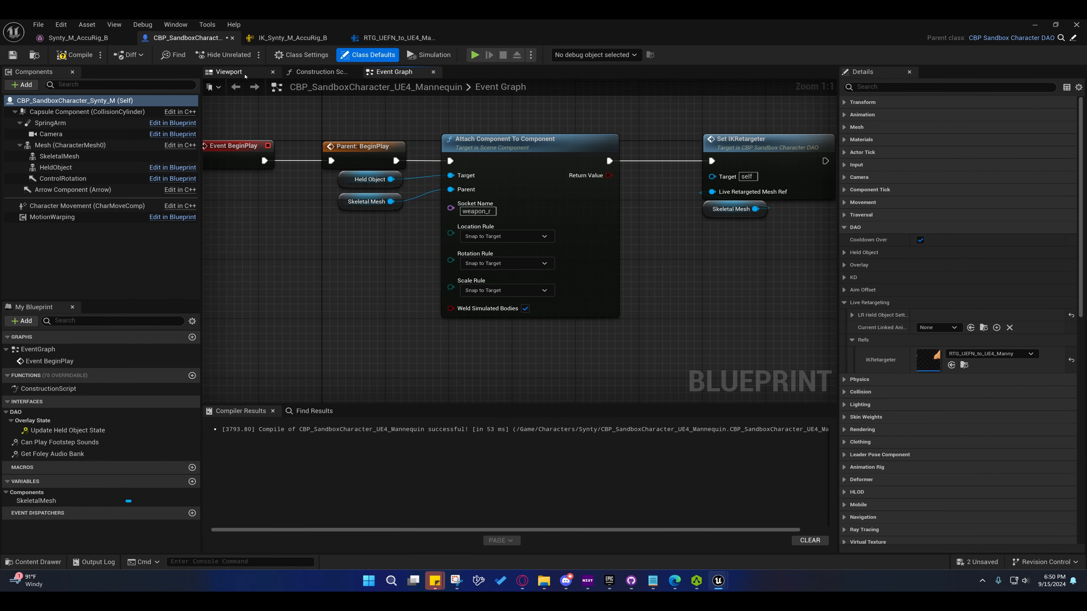
{"action": "left_click", "coordinate": [229, 71]}
{"action": "left_click", "coordinate": [74, 55]}
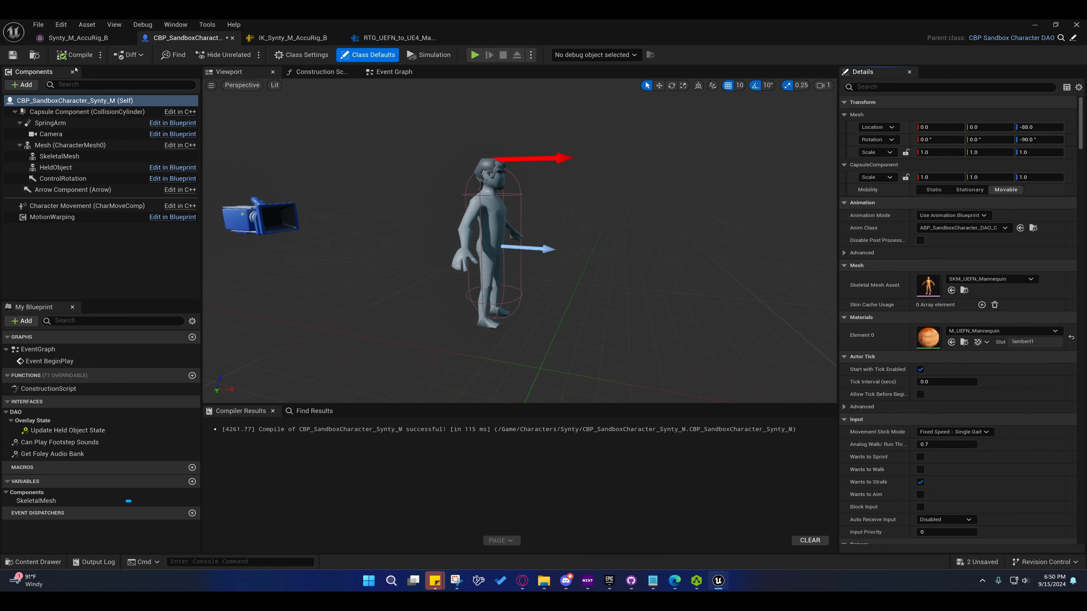
{"action": "left_click", "coordinate": [13, 55]}
{"action": "right_click_drag", "start_coordinate": [505, 277], "coordinate": [458, 279]}
{"action": "scroll", "coordinate": [479, 280], "scroll_direction": "down", "scroll_amount": 1}
{"action": "scroll", "coordinate": [471, 279], "scroll_direction": "down", "scroll_amount": 1}
Copy the Set IKRetargeter and Skeletal Mesh nodes from the Event Graph into the Construction Script, connected after Parent: Construction Script
{"action": "left_click", "coordinate": [303, 73]}
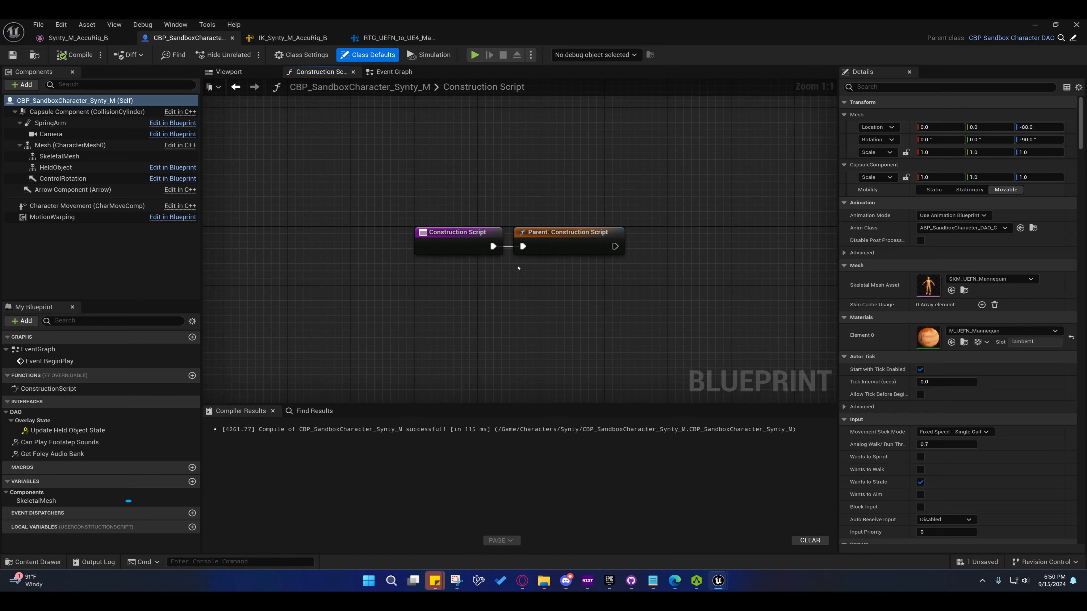
{"action": "left_click", "coordinate": [393, 72]}
{"action": "mouse_move", "coordinate": [570, 235]}
{"action": "right_mouse_down"}
{"action": "mouse_move", "coordinate": [447, 236]}
{"action": "mouse_move", "coordinate": [590, 235]}
{"action": "mouse_move", "coordinate": [530, 279]}
{"action": "mouse_move", "coordinate": [589, 242]}
{"action": "right_mouse_up"}
{"action": "left_click", "coordinate": [535, 150]}
{"action": "left_click", "coordinate": [319, 72]}
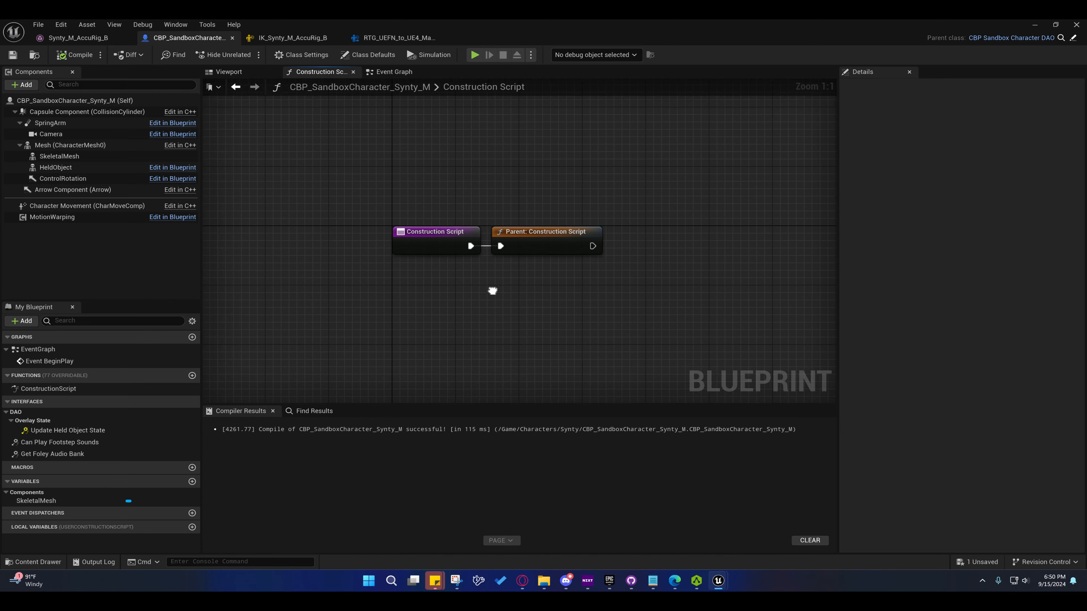
{"action": "key", "text": "ctrl+v"}
{"action": "left_click_drag", "start_coordinate": [608, 242], "coordinate": [436, 220]}
{"action": "right_click_drag", "start_coordinate": [417, 242], "coordinate": [479, 243]}
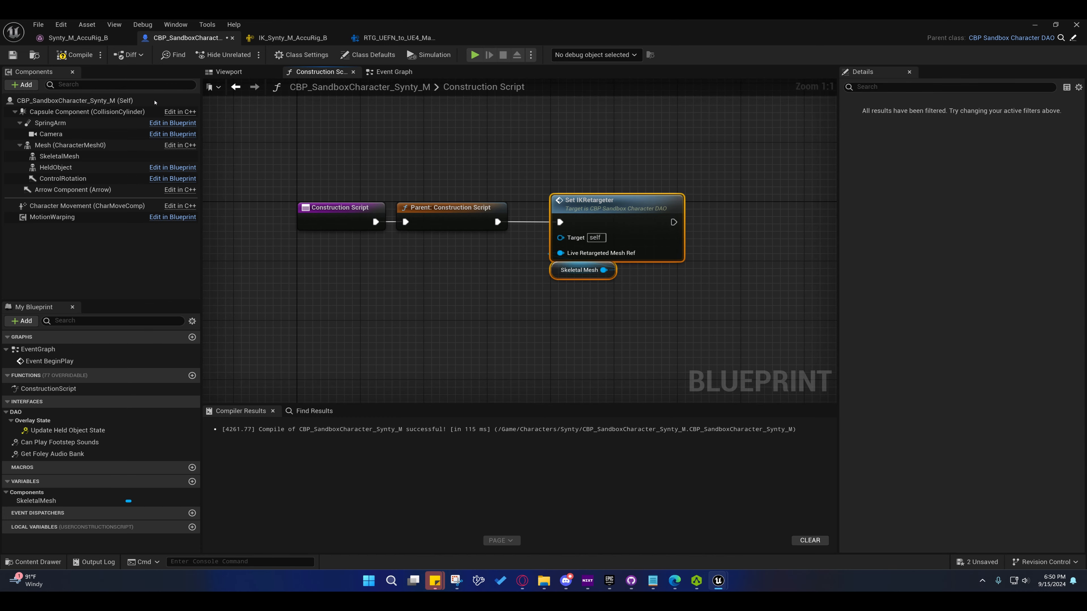
Compile the character blueprint and inspect the Synty mesh from several angles in its preview
{"action": "left_click", "coordinate": [75, 55]}
{"action": "left_click", "coordinate": [229, 72]}
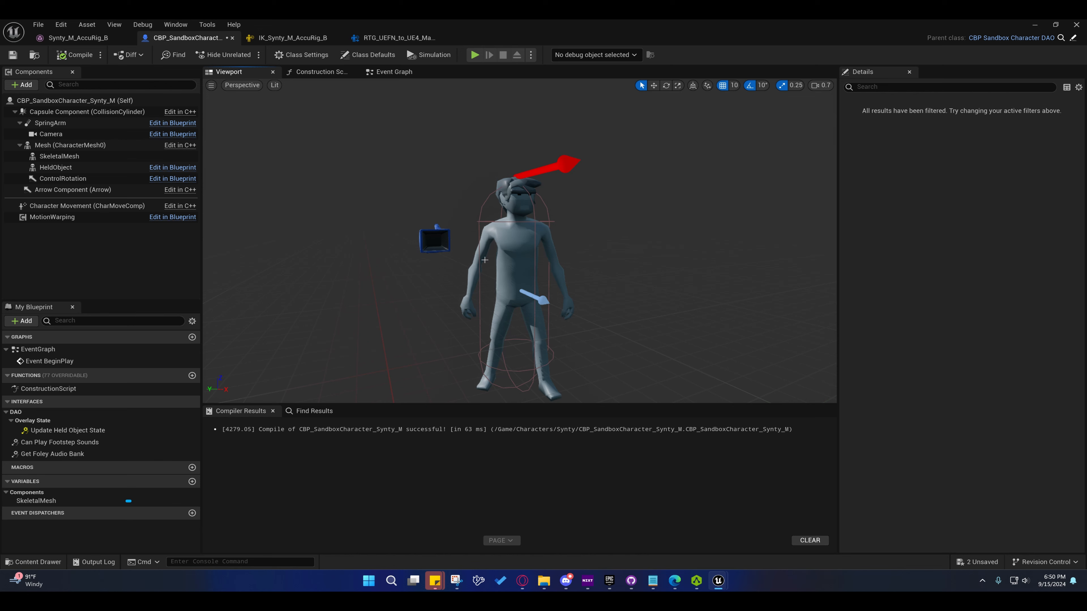
{"action": "key", "text": "a"}
{"action": "right_click_drag", "start_coordinate": [468, 214], "coordinate": [526, 216]}
{"action": "key", "text": "w"}
{"action": "scroll", "coordinate": [469, 214], "scroll_direction": "down", "scroll_amount": 1}
{"action": "key", "text": "s"}
{"action": "key", "text": "w"}
{"action": "right_click_drag", "start_coordinate": [476, 309], "coordinate": [501, 310]}
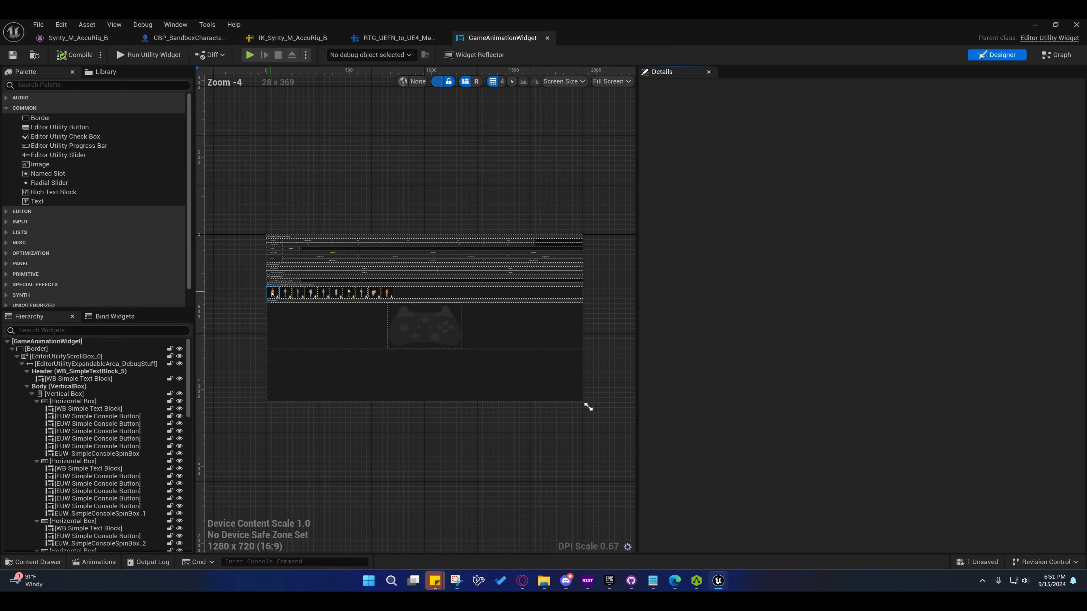
Duplicate the Manny character select button in the GameAnimationWidget's Character Override row
{"action": "scroll", "coordinate": [586, 408], "scroll_direction": "up", "scroll_amount": 10}
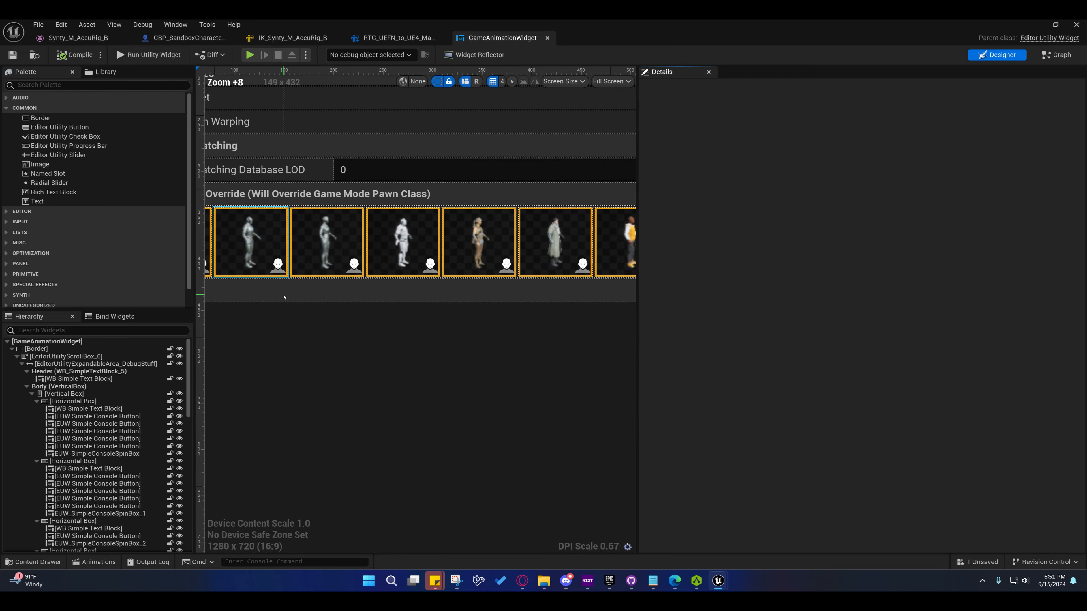
{"action": "right_click_drag", "start_coordinate": [323, 249], "coordinate": [478, 277]}
{"action": "right_click", "coordinate": [477, 277]}
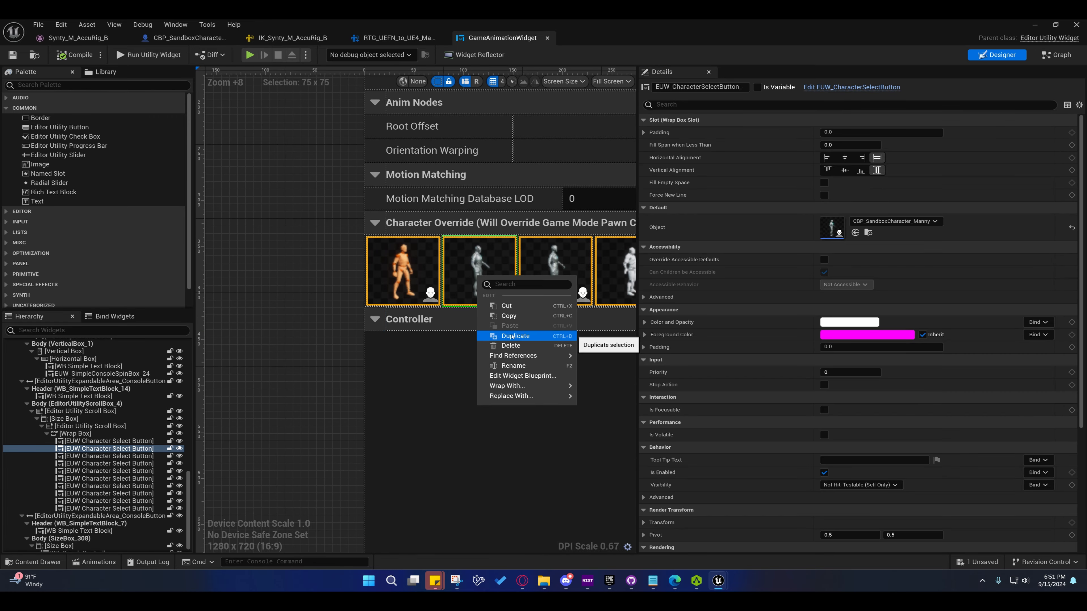
{"action": "left_click", "coordinate": [514, 336]}
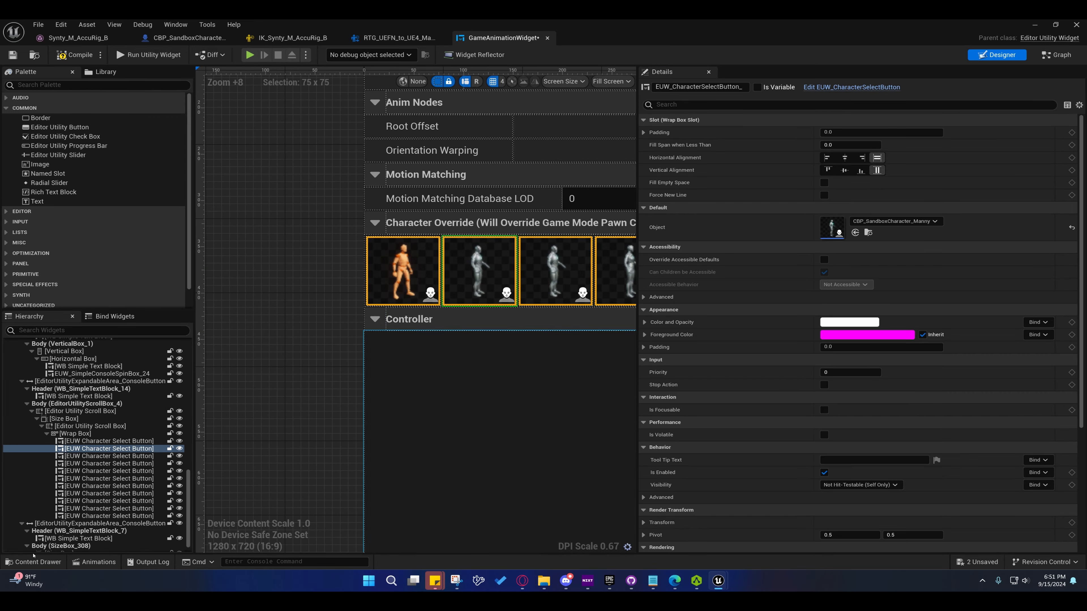
Set the selected character select button's Object to CBP_SandboxCharacter_Synty_M, and compile and save the widget
{"action": "left_click", "coordinate": [33, 562]}
{"action": "scroll", "coordinate": [64, 427], "scroll_direction": "up", "scroll_amount": 3}
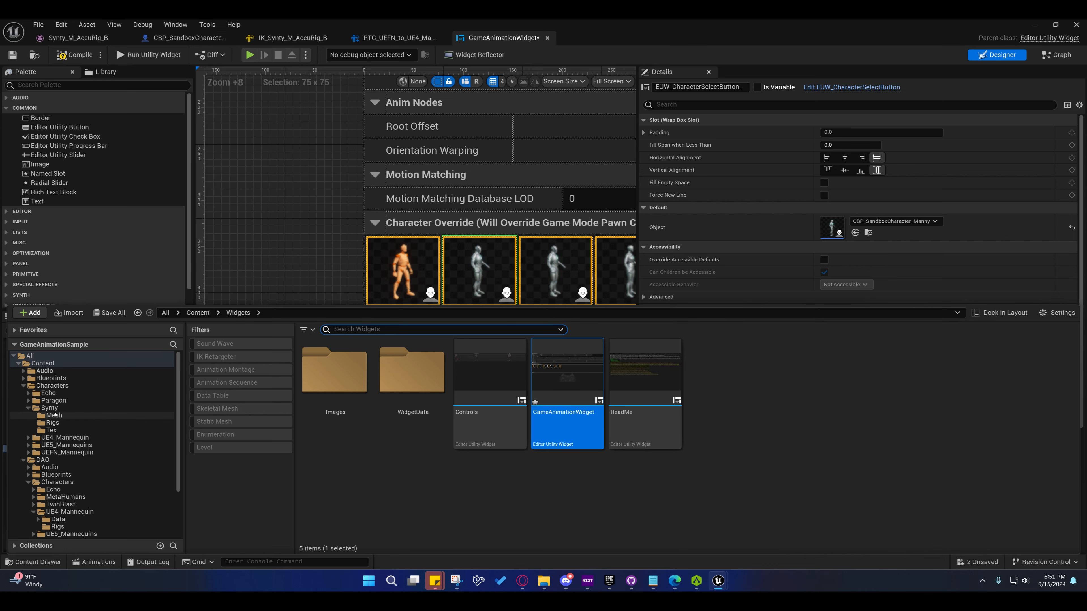
{"action": "left_click", "coordinate": [49, 408]}
{"action": "left_click", "coordinate": [558, 396]}
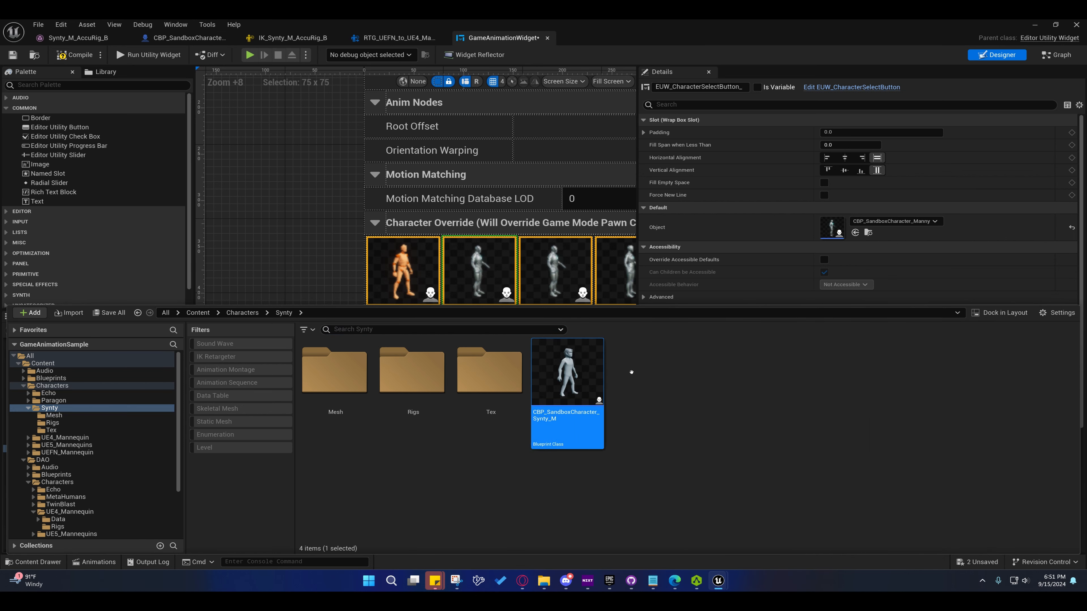
{"action": "left_click", "coordinate": [856, 233]}
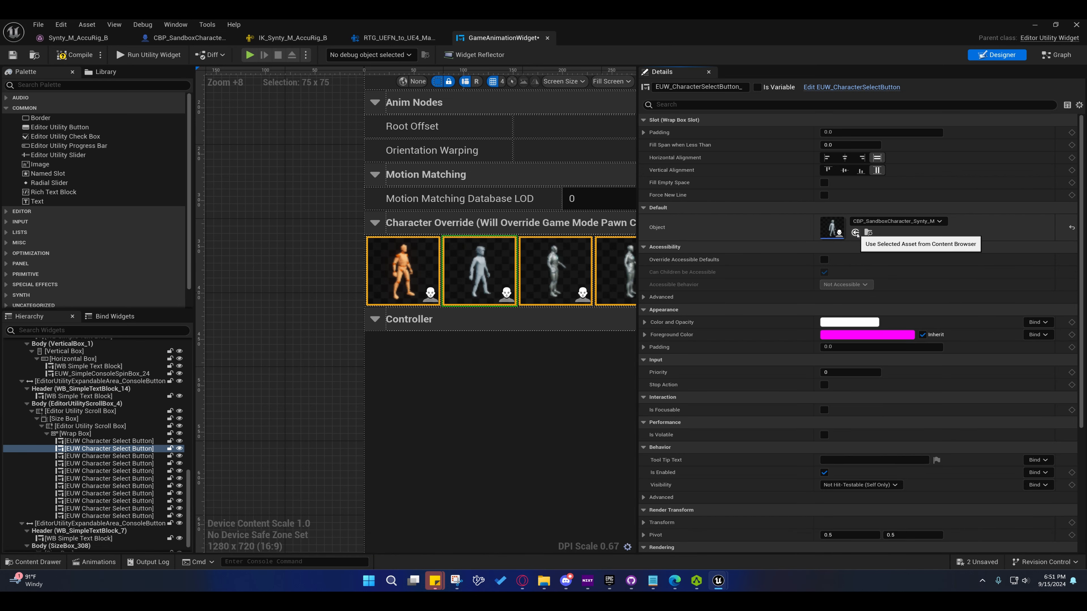
{"action": "left_click", "coordinate": [68, 54]}
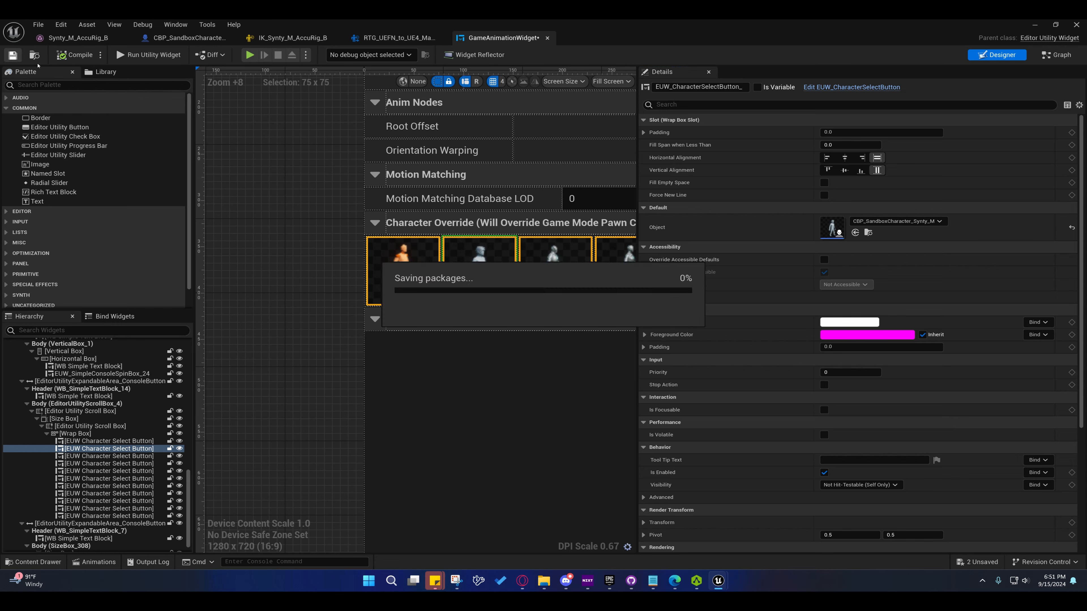
Playtest DefaultLevel in the editor and show its World Settings, ending the play session
{"action": "left_click", "coordinate": [1035, 25]}
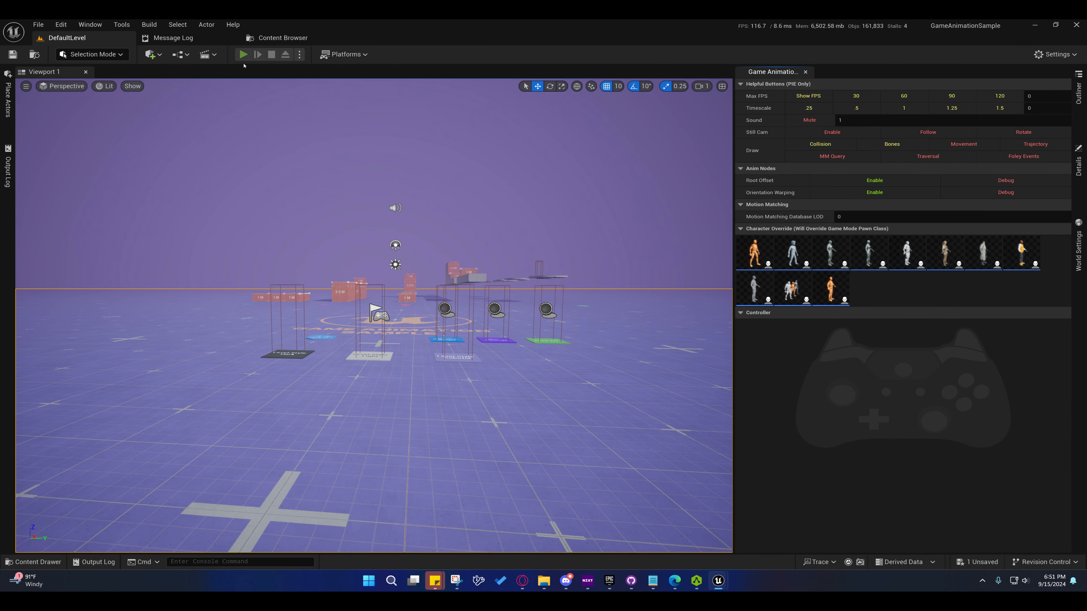
{"action": "key", "text": "alt+p"}
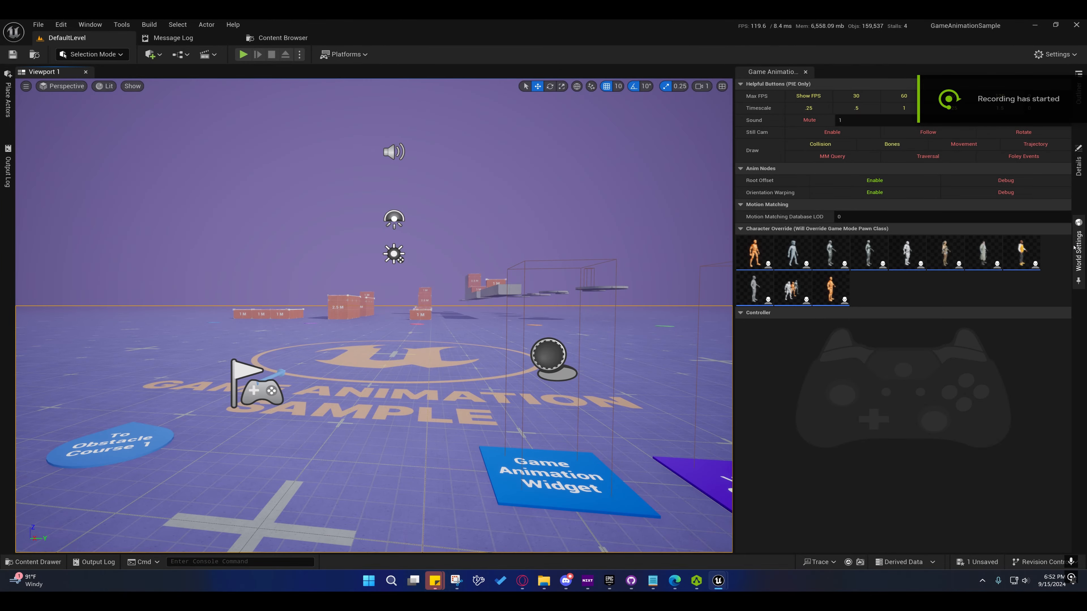
{"action": "left_click", "coordinate": [1079, 270]}
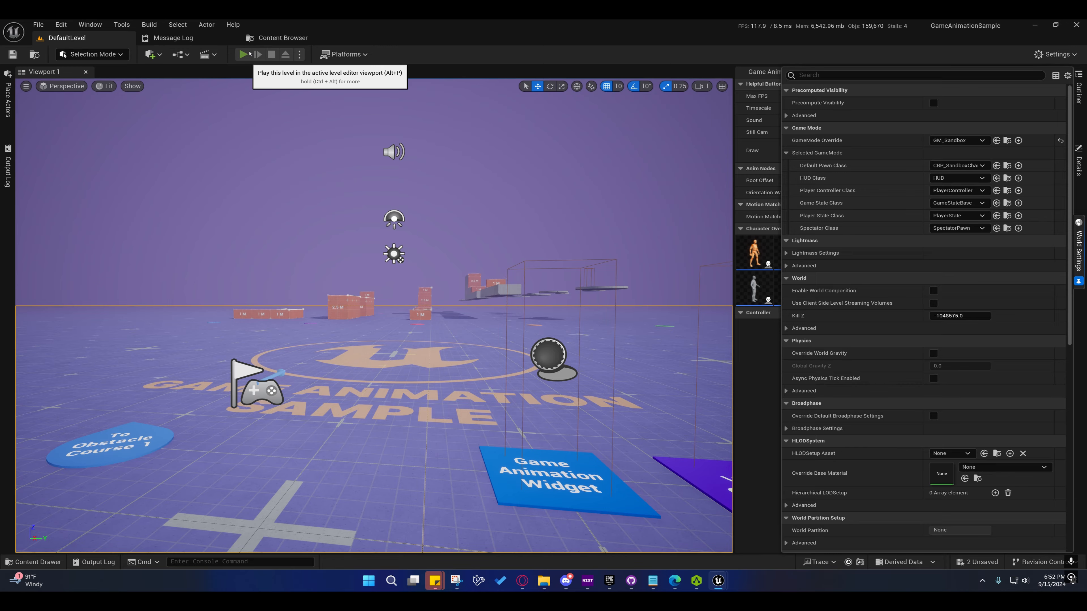
{"action": "left_click", "coordinate": [243, 54]}
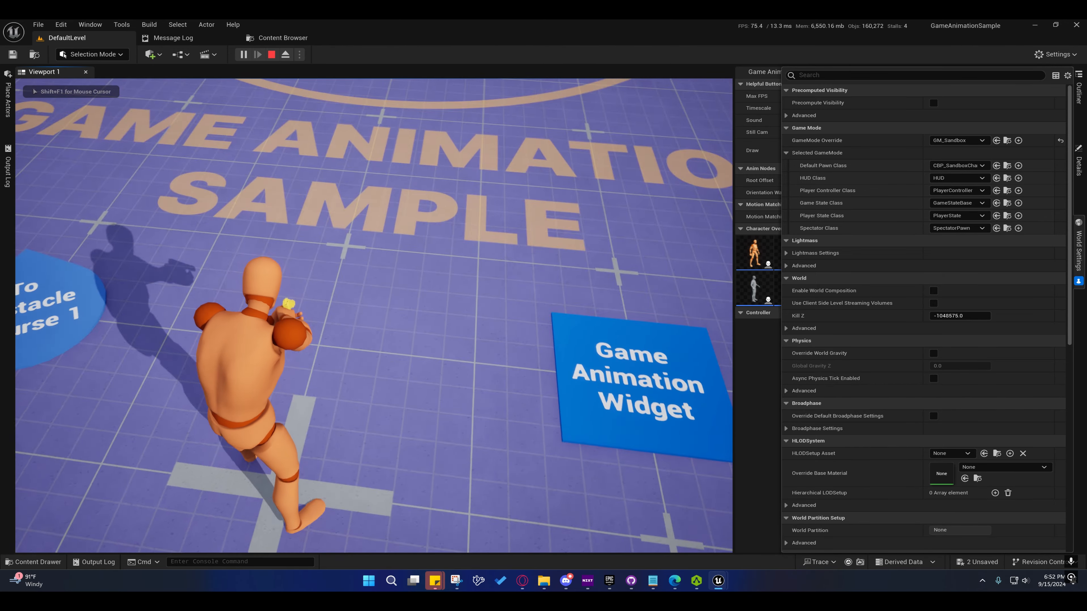
{"action": "key", "text": "Escape"}
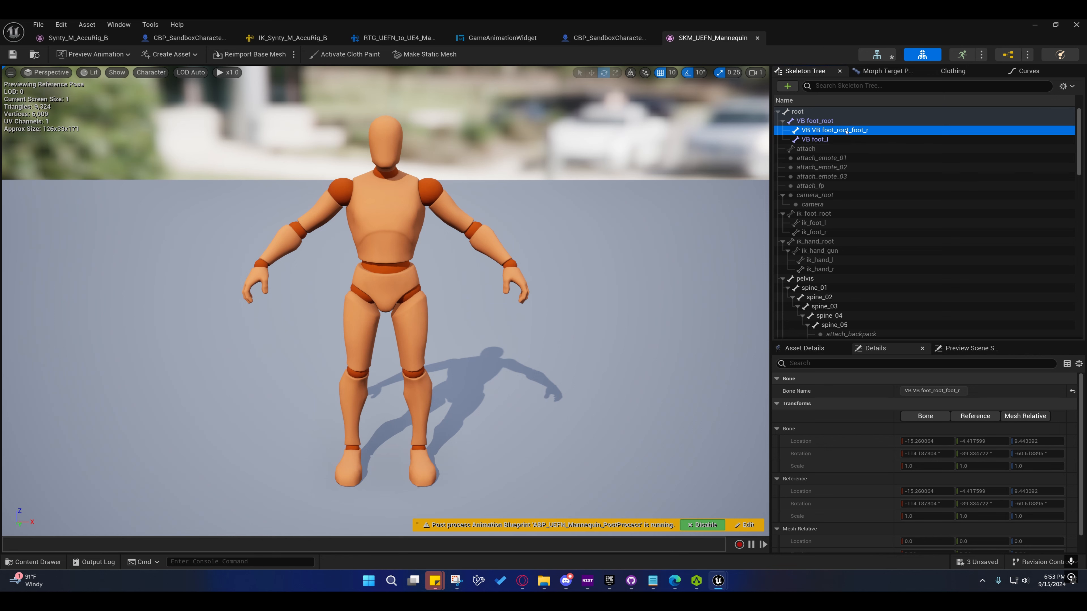
Rename the virtual bone VB VB foot_root_foot_r on the UEFN mannequin to VB foot_r
{"action": "left_click_drag", "start_coordinate": [859, 131], "coordinate": [751, 127]}
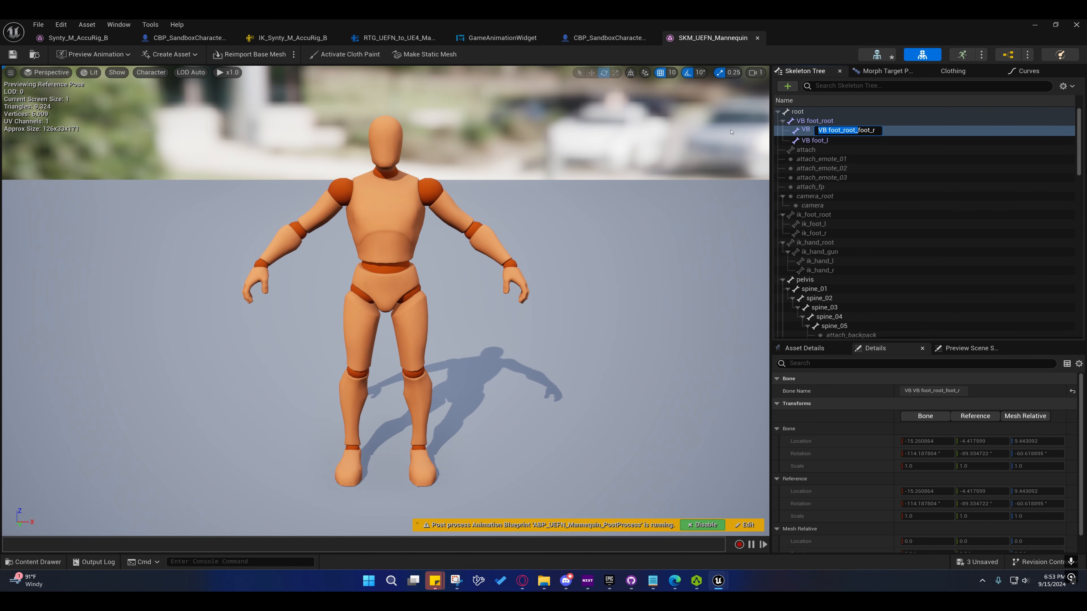
{"action": "key", "text": "BackSpace"}
{"action": "scroll", "coordinate": [848, 193], "scroll_direction": "down", "scroll_amount": 6}
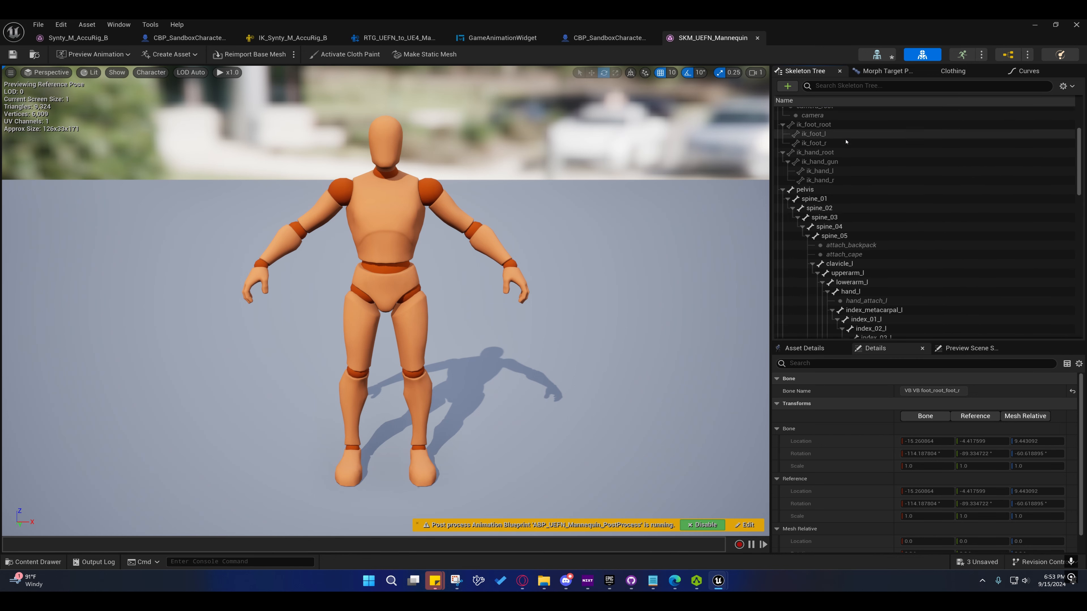
{"action": "right_click", "coordinate": [849, 217]}
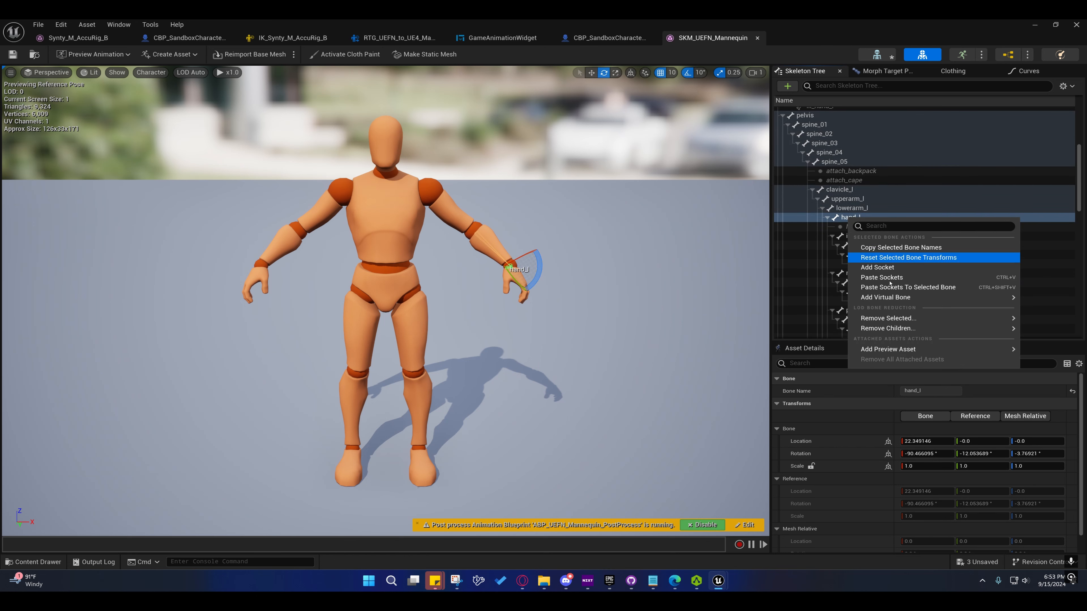
{"action": "mouse_move", "coordinate": [984, 298]}
{"action": "type", "text": "hand"}
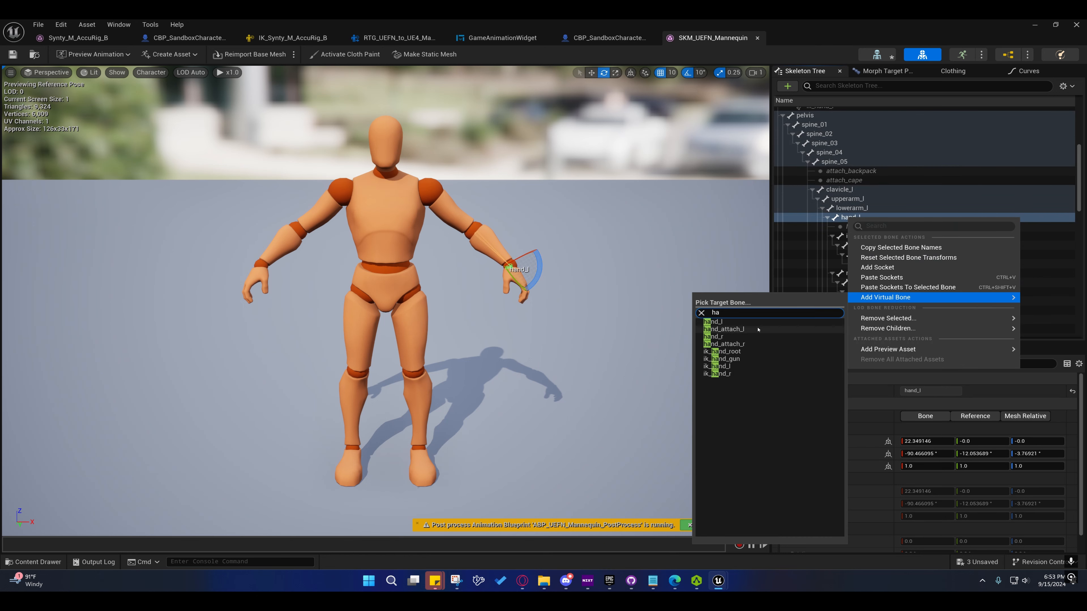
{"action": "left_click", "coordinate": [722, 323]}
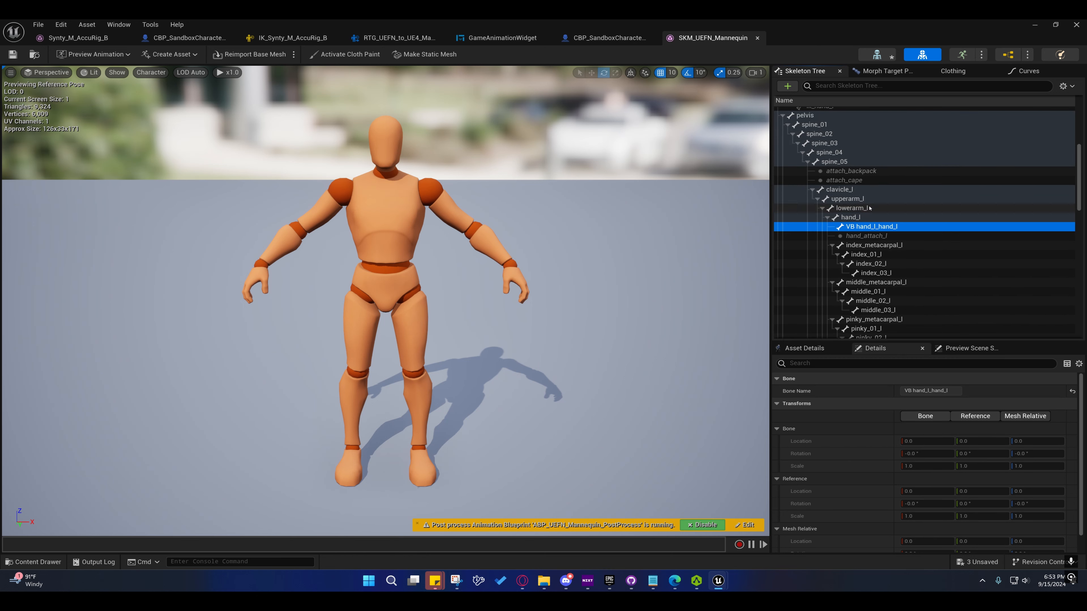
{"action": "right_click", "coordinate": [869, 227]}
{"action": "left_click", "coordinate": [885, 248]}
Add a virtual bone from hand_l to target bone hand_r and rename it VB hand_r
{"action": "right_click", "coordinate": [851, 218]}
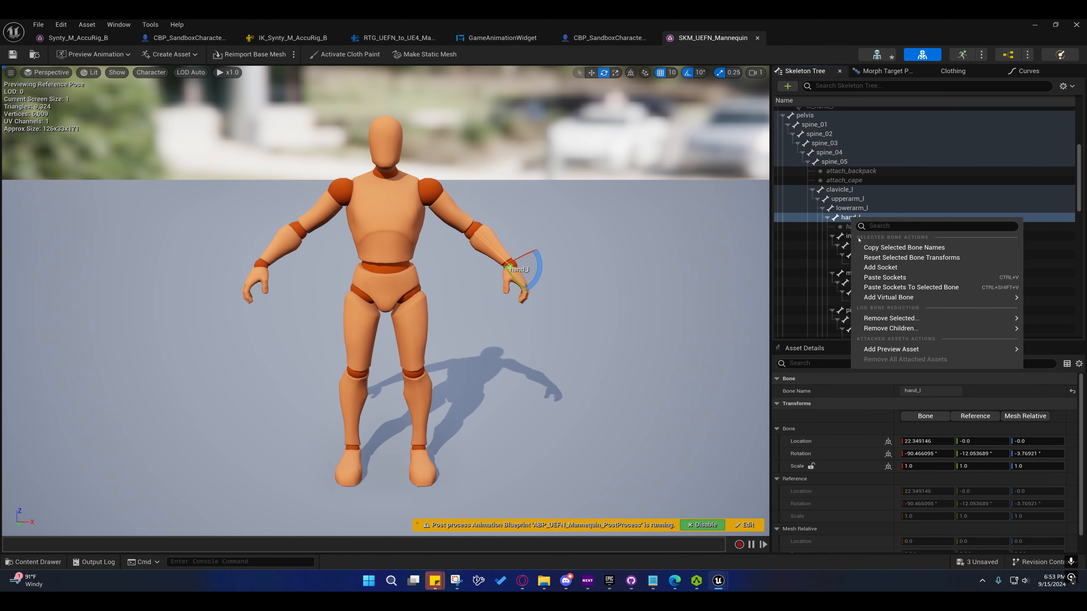
{"action": "mouse_move", "coordinate": [941, 297]}
{"action": "type", "text": "hand"}
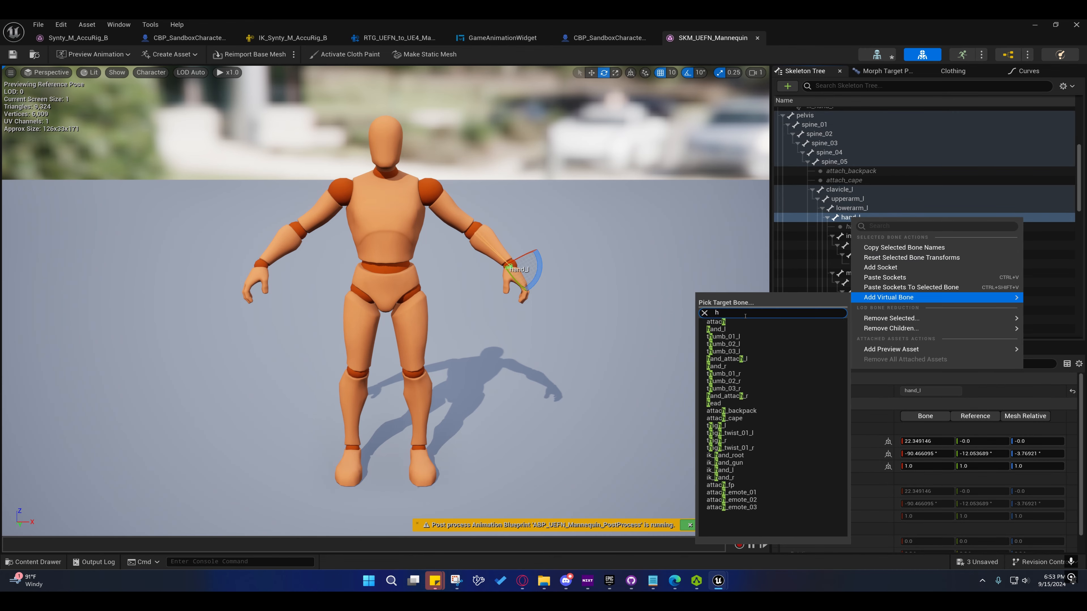
{"action": "left_click", "coordinate": [728, 338]}
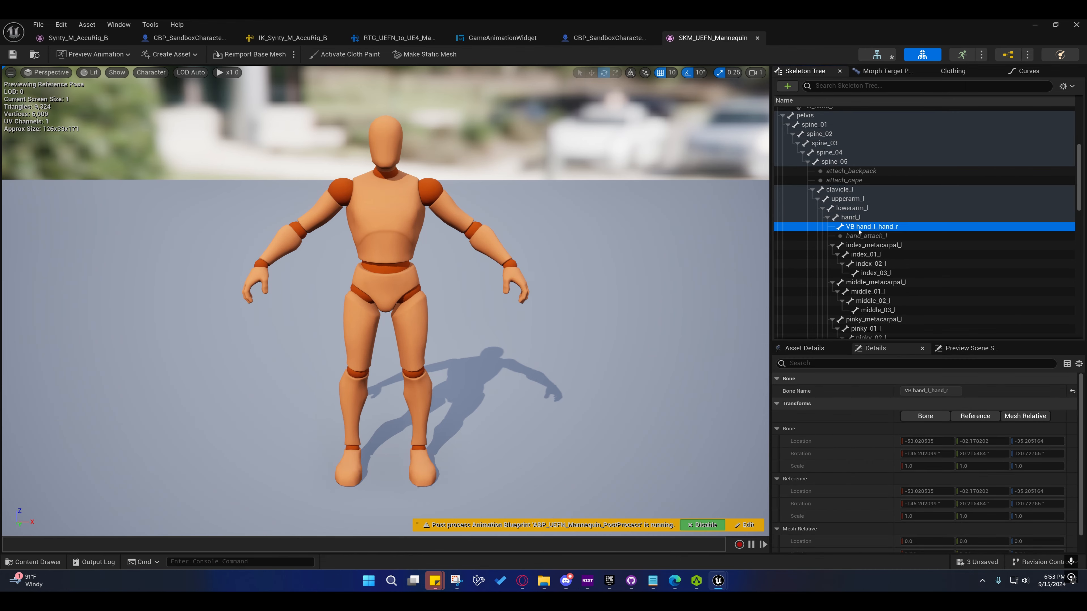
{"action": "key", "text": "BackSpace"}
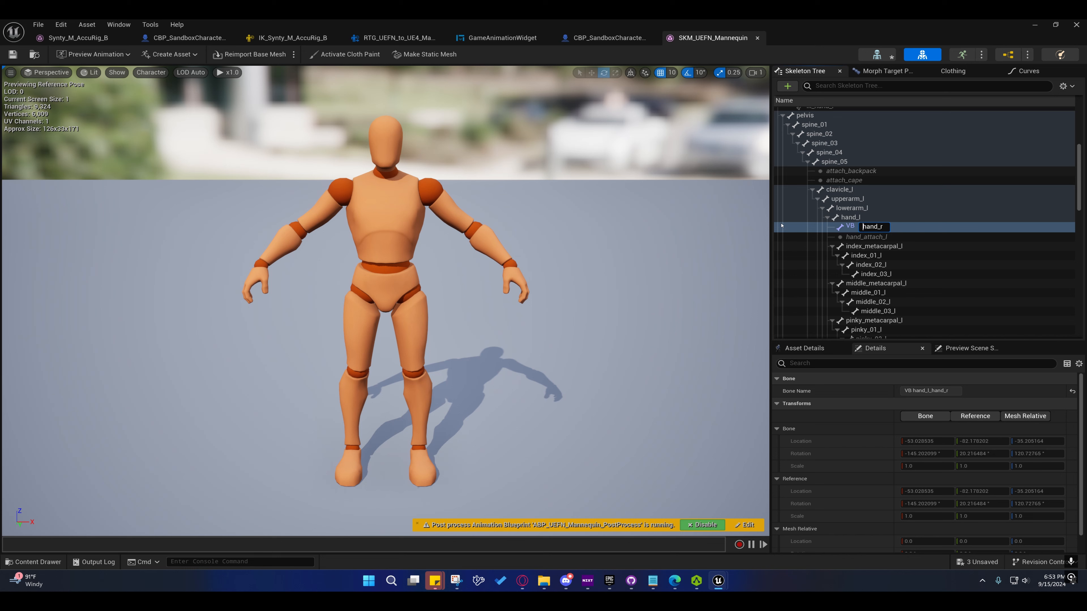
{"action": "key", "text": "Return"}
Add a virtual bone from hand_r to target bone hand_l, rename it VB hand_l, and save the mannequin
{"action": "scroll", "coordinate": [862, 227], "scroll_direction": "down", "scroll_amount": 3}
{"action": "scroll", "coordinate": [861, 228], "scroll_direction": "down", "scroll_amount": 7}
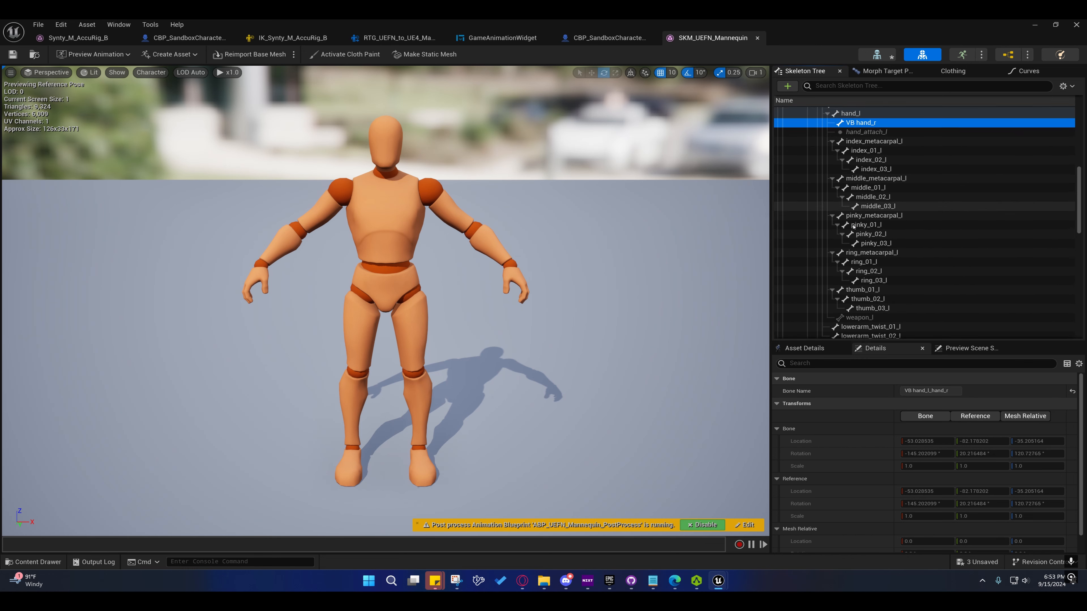
{"action": "scroll", "coordinate": [856, 234], "scroll_direction": "down", "scroll_amount": 2}
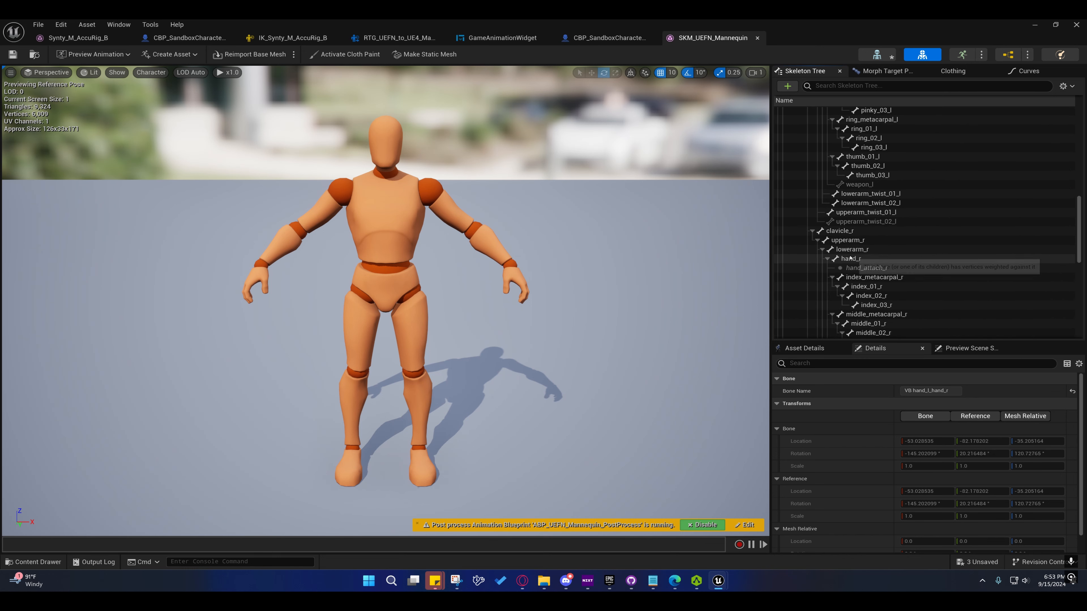
{"action": "right_click", "coordinate": [847, 259]}
{"action": "mouse_move", "coordinate": [884, 338]}
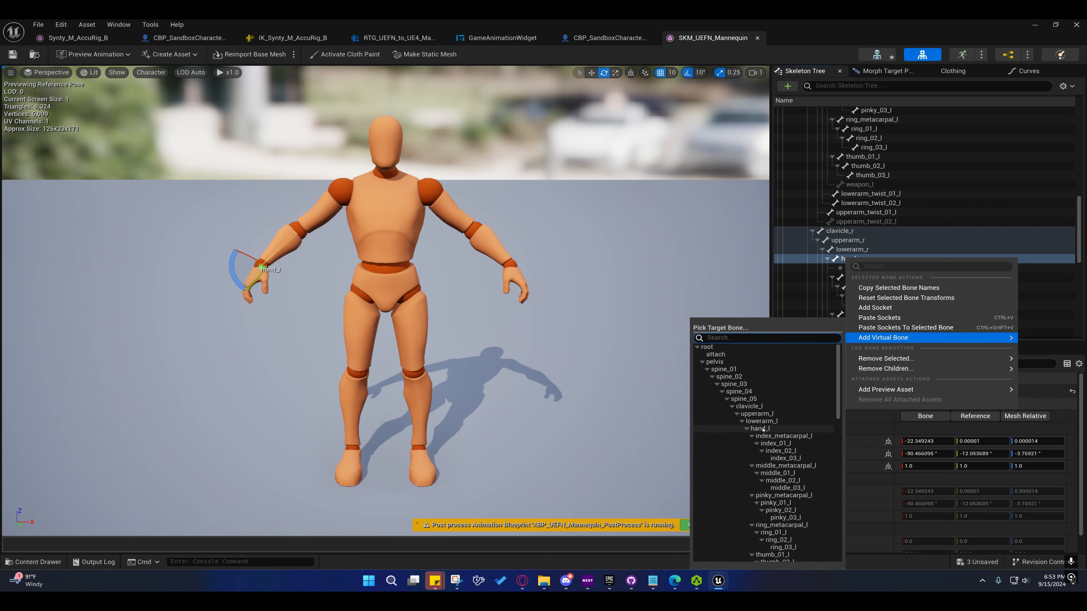
{"action": "left_click", "coordinate": [752, 428]}
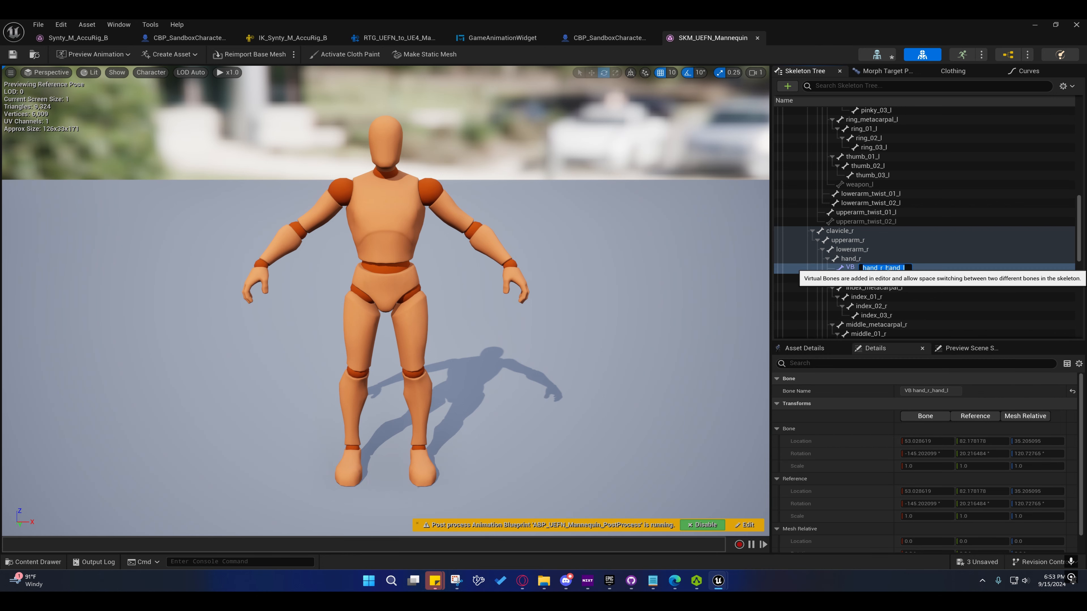
{"action": "type", "text": "hand_l"}
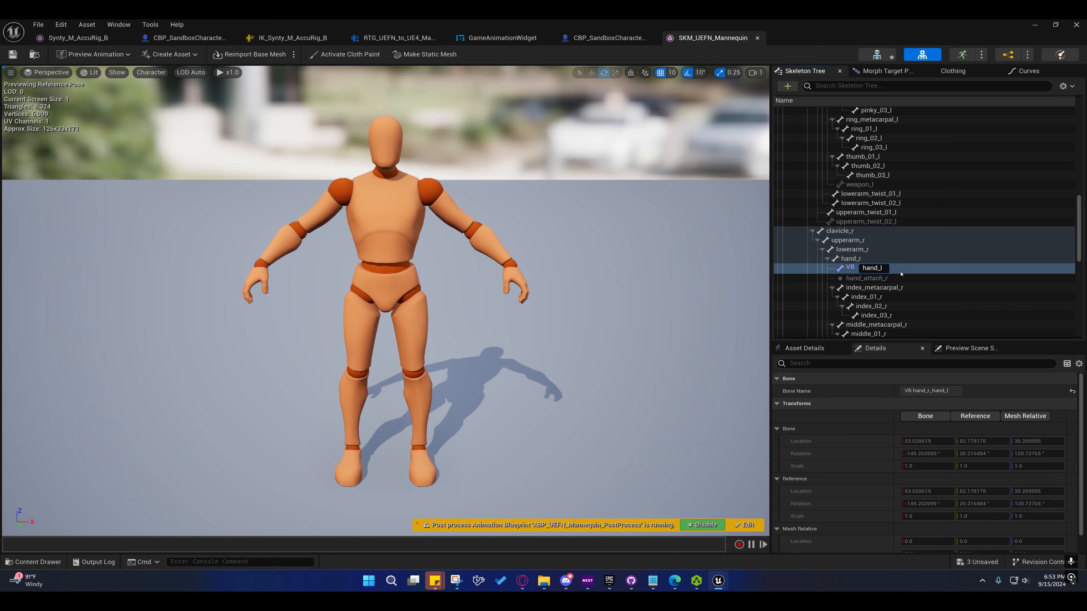
{"action": "key", "text": "Return"}
{"action": "left_click", "coordinate": [13, 54]}
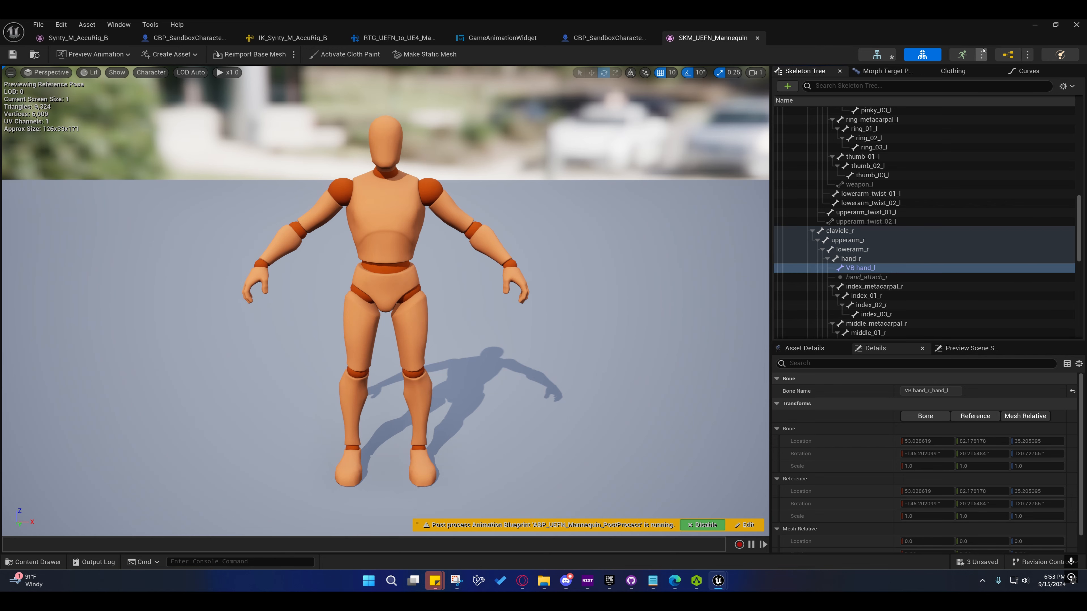
Playtest DefaultLevel with the aiming pistol character, end the session and start a new one
{"action": "left_click", "coordinate": [1035, 24]}
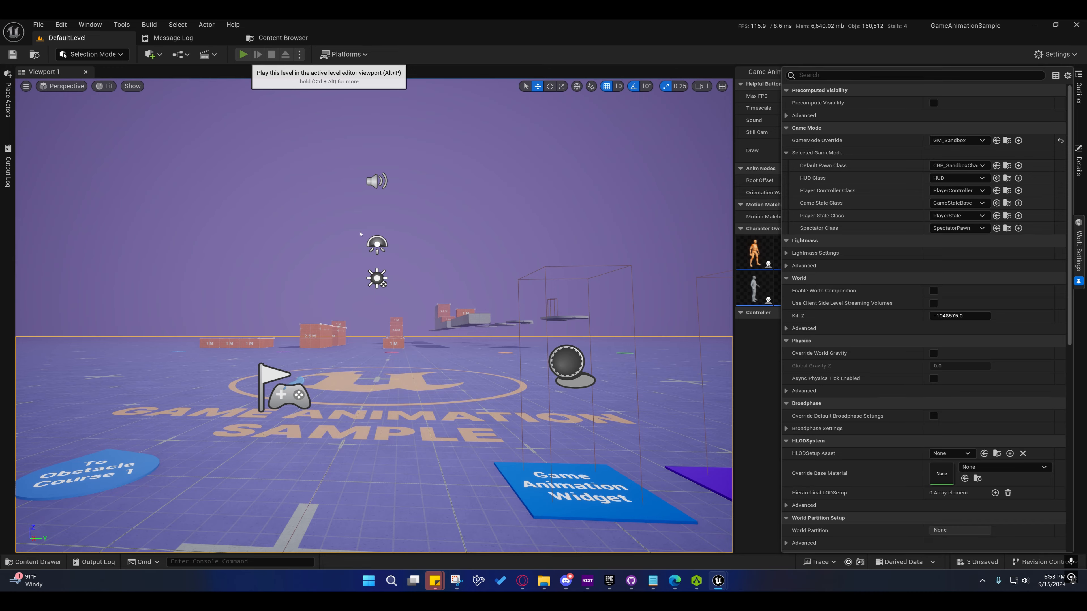
{"action": "key", "text": "alt+p"}
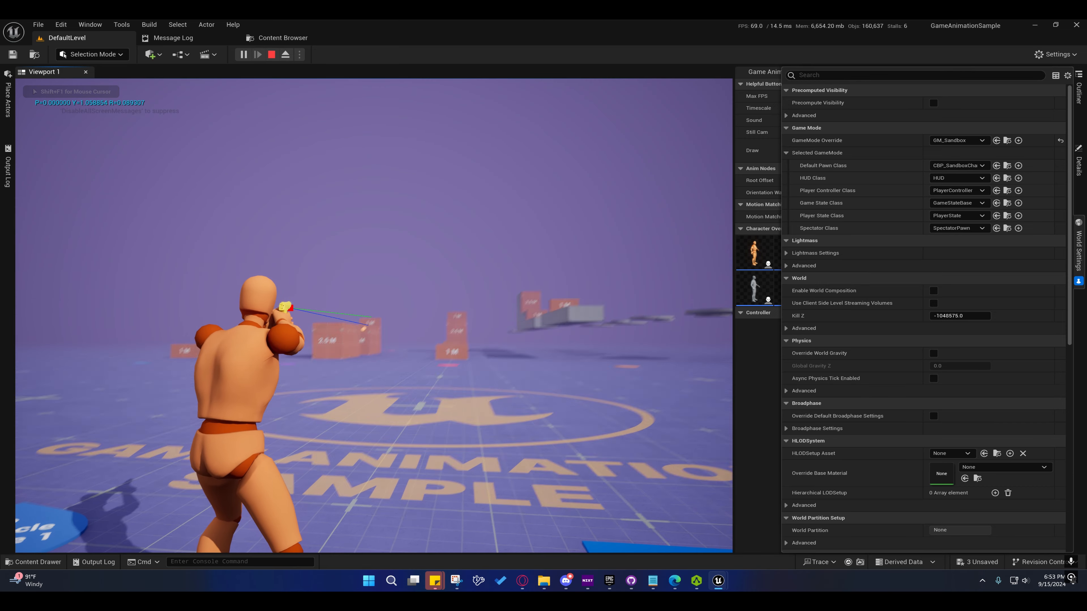
{"action": "left_click", "coordinate": [374, 315]}
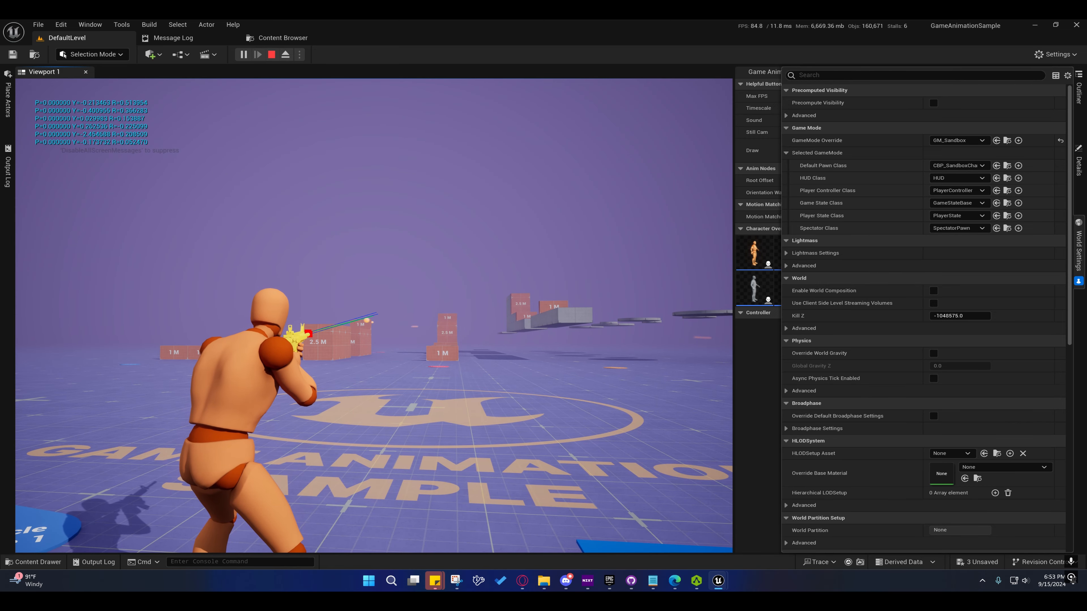
{"action": "key", "text": "Escape"}
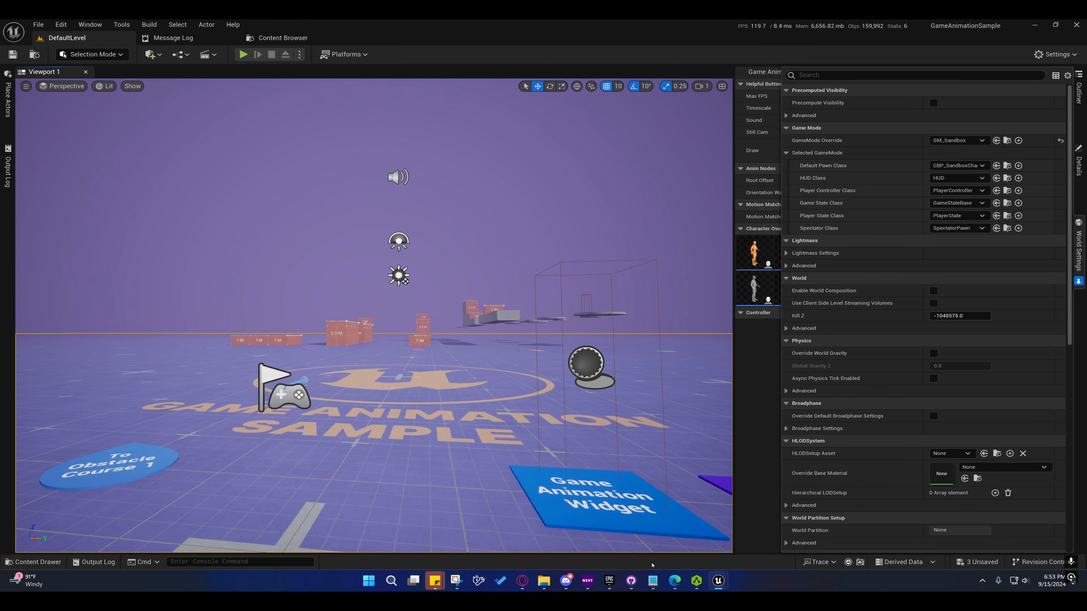
{"action": "left_click", "coordinate": [247, 57]}
Return to the mesh editor window and close all tabs to the right of Synty_M_AccuRig_B
{"action": "mouse_move", "coordinate": [718, 581]}
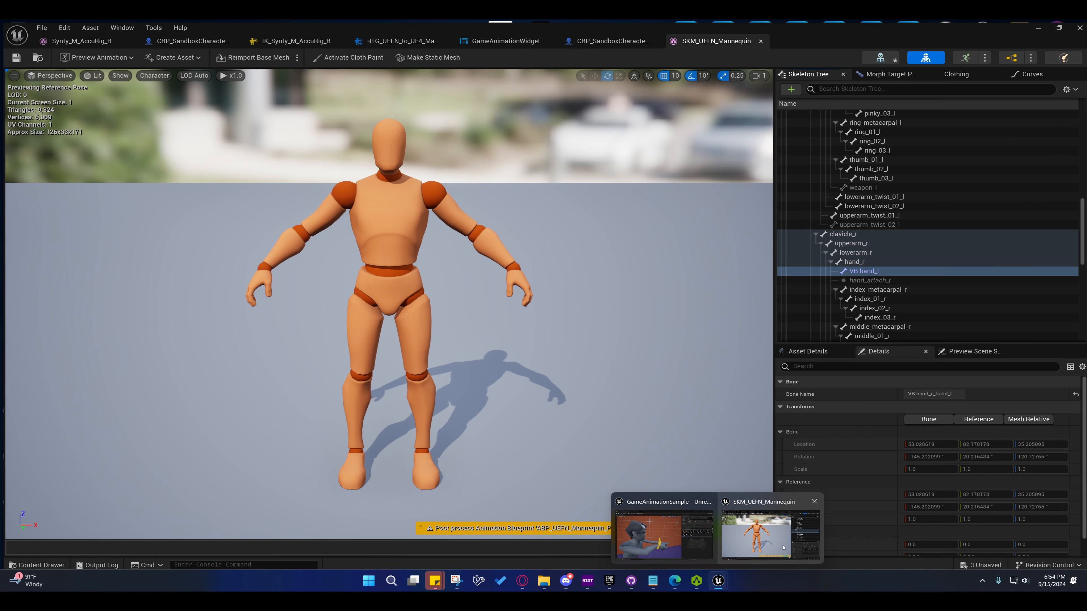
{"action": "left_click", "coordinate": [784, 548]}
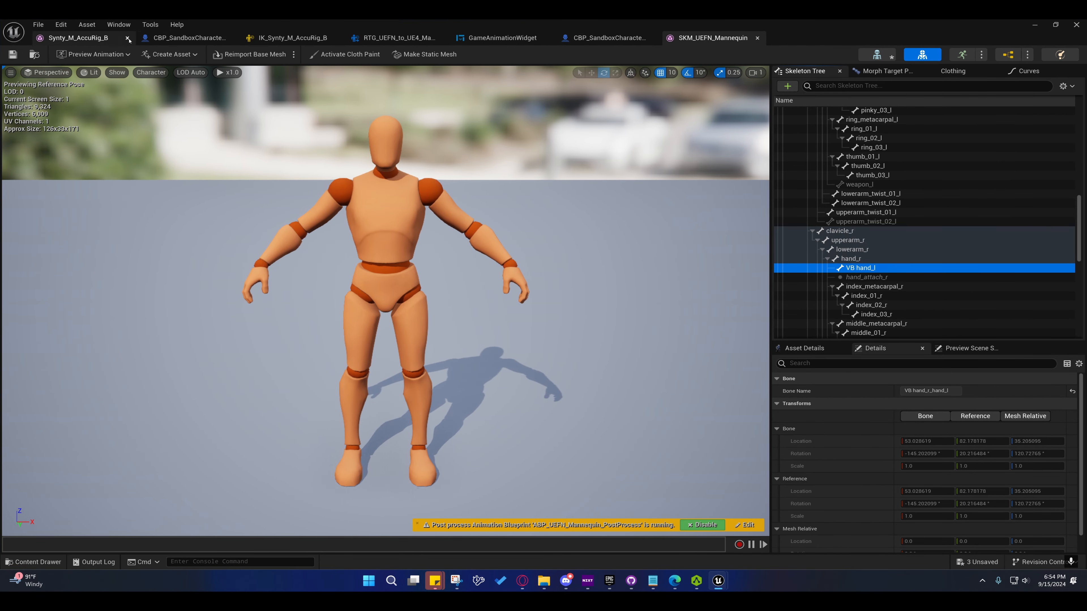
{"action": "left_click", "coordinate": [84, 38]}
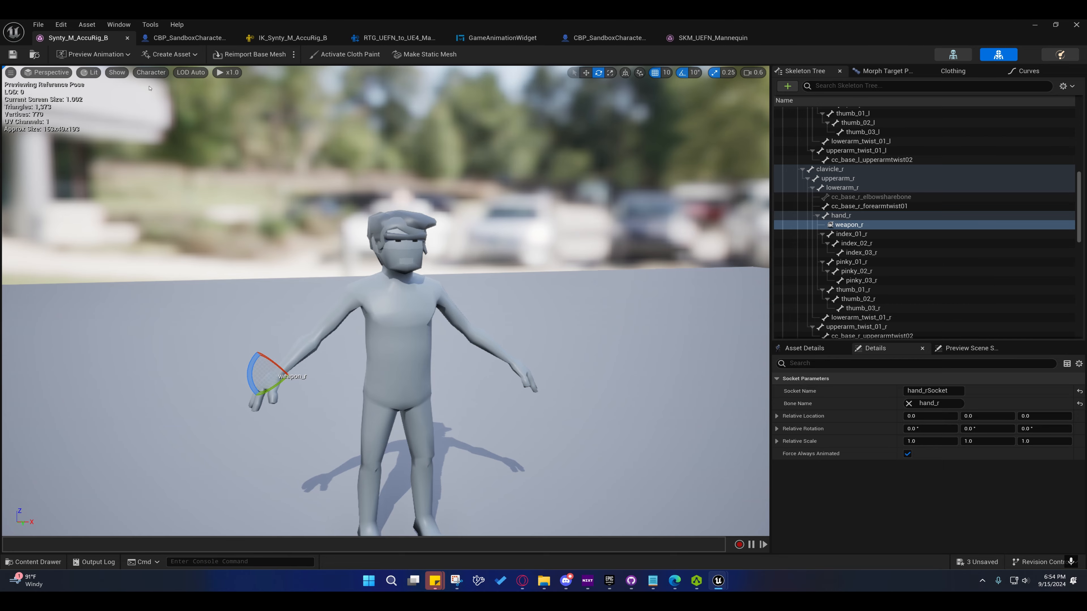
{"action": "right_click", "coordinate": [111, 37]}
{"action": "left_click", "coordinate": [166, 79]}
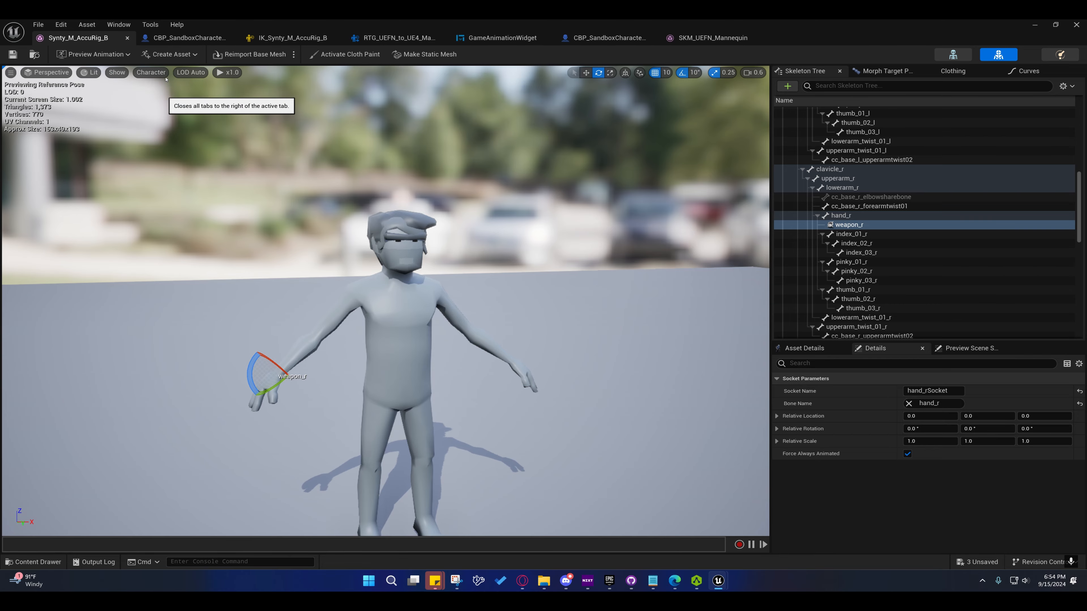
Place the level window beside the Synty mesh editor and add the M9 as preview asset on the weapon_r socket
{"action": "left_click", "coordinate": [835, 227]}
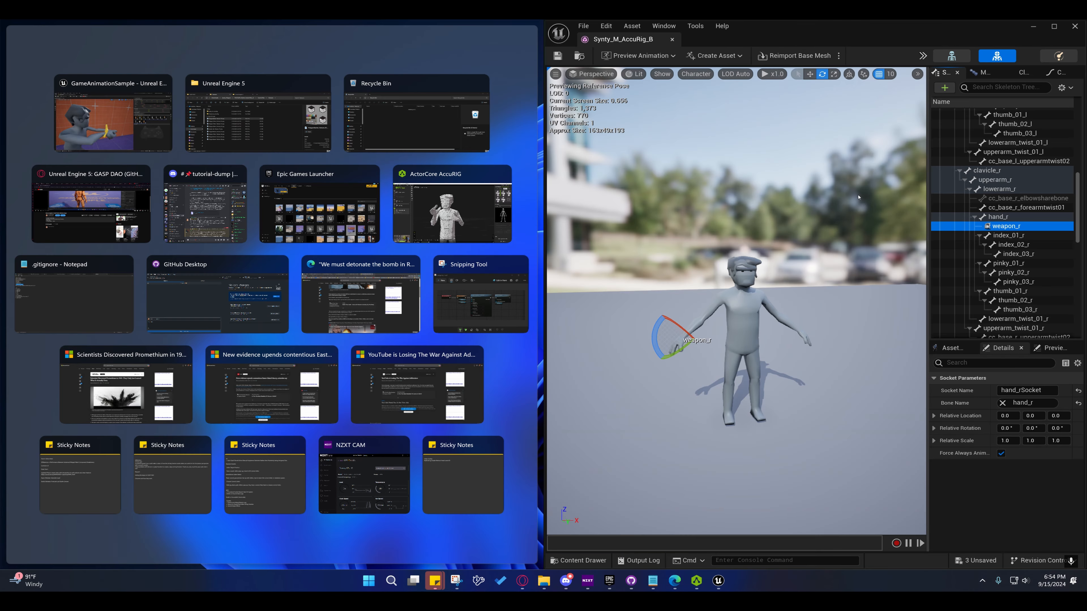
{"action": "left_click", "coordinate": [113, 113]}
{"action": "right_click", "coordinate": [1006, 226]}
{"action": "scroll", "coordinate": [693, 334], "scroll_direction": "up", "scroll_amount": 5}
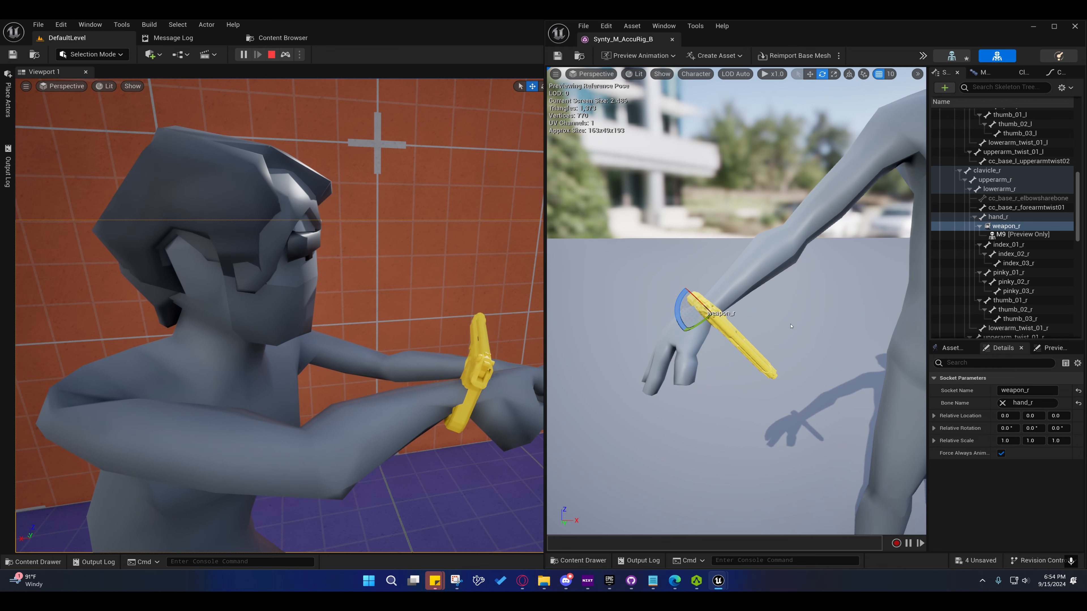
Move the weapon_r socket into the character's right hand and rotate it 80° about its Z axis
{"action": "key", "text": "w"}
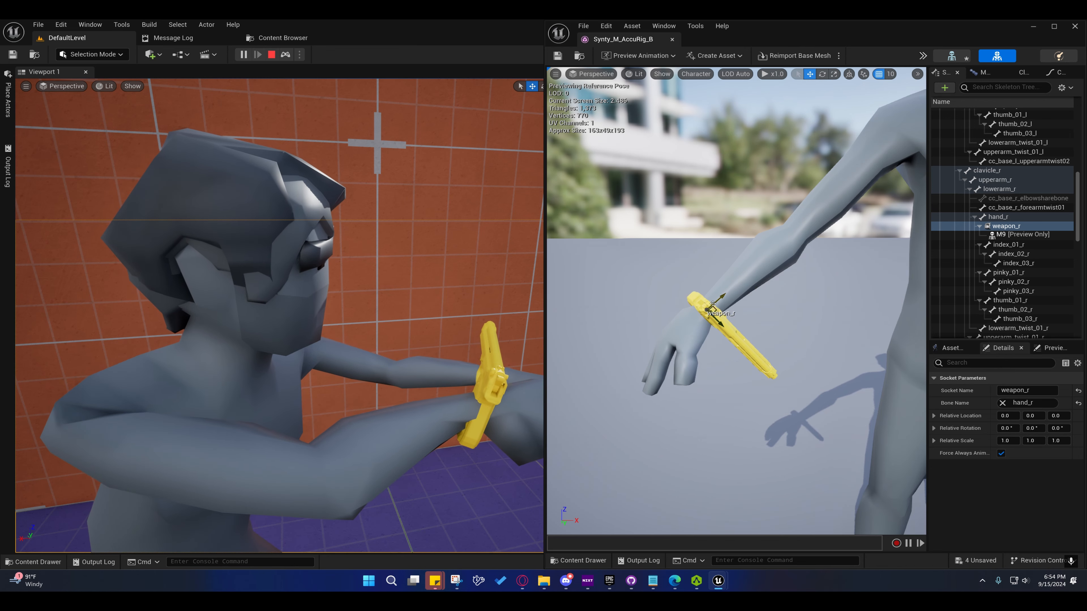
{"action": "left_click_drag", "start_coordinate": [712, 303], "coordinate": [646, 362], "text": "alt"}
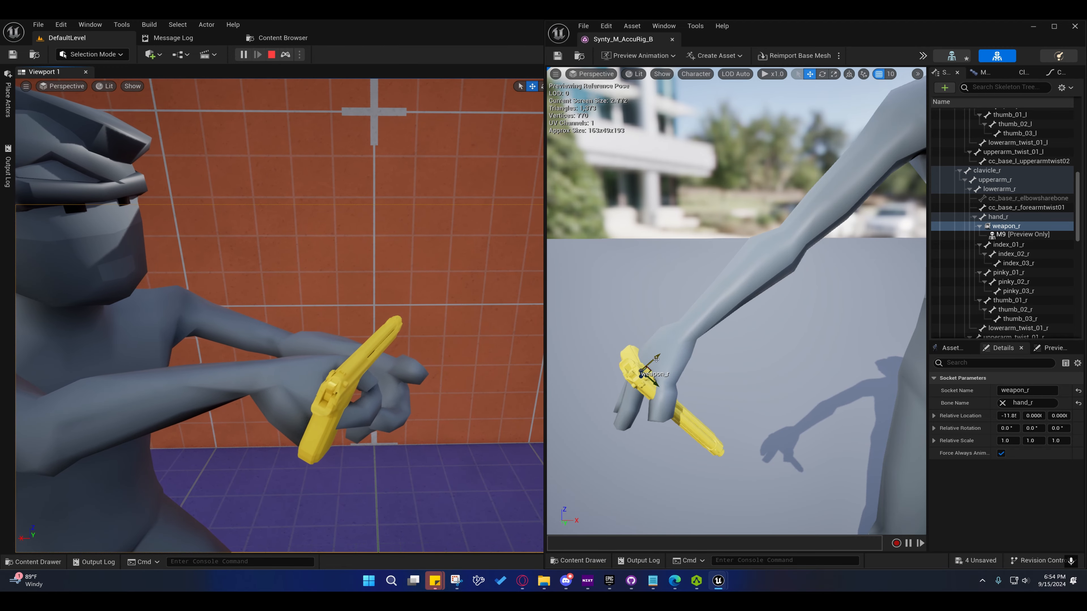
{"action": "left_click_drag", "start_coordinate": [656, 361], "coordinate": [657, 388]}
{"action": "key", "text": "e"}
{"action": "scroll", "coordinate": [706, 339], "scroll_direction": "down", "scroll_amount": 3}
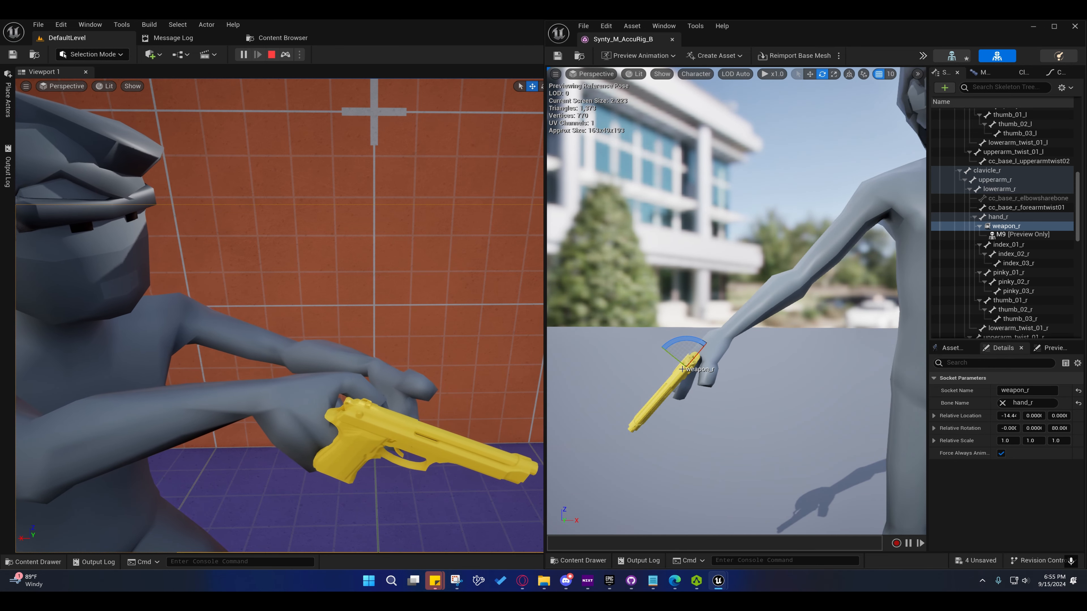
Fine-tune the weapon_r socket's relative location to about -9, 3.2, -2.7 and close the Synty mesh editor
{"action": "key", "text": "w"}
{"action": "left_click_drag", "start_coordinate": [686, 369], "coordinate": [700, 380]}
{"action": "right_click_drag", "start_coordinate": [686, 391], "coordinate": [776, 391]}
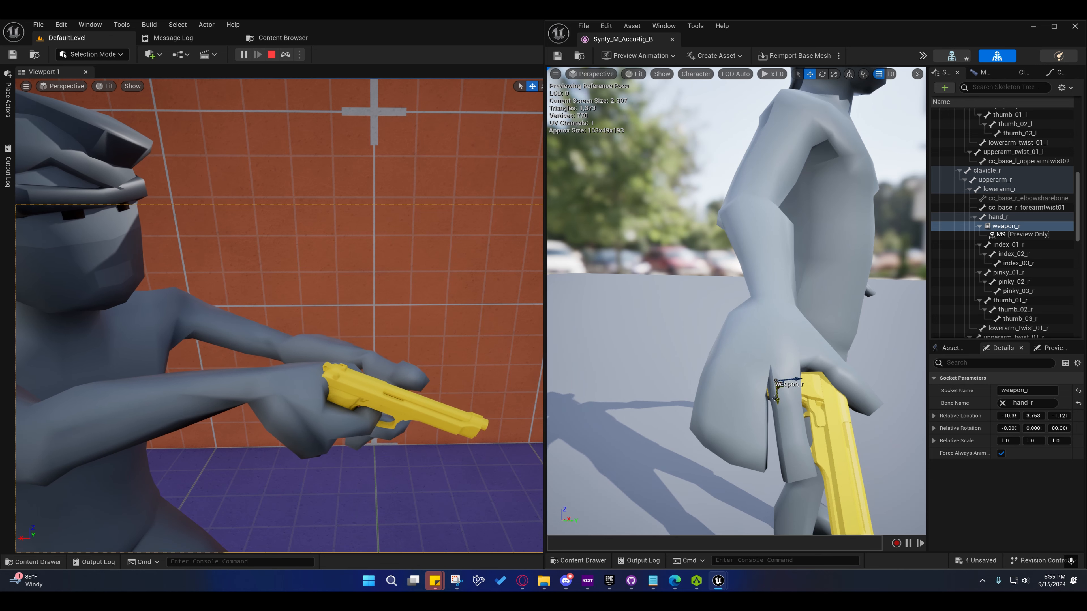
{"action": "left_click_drag", "start_coordinate": [776, 391], "coordinate": [776, 390]}
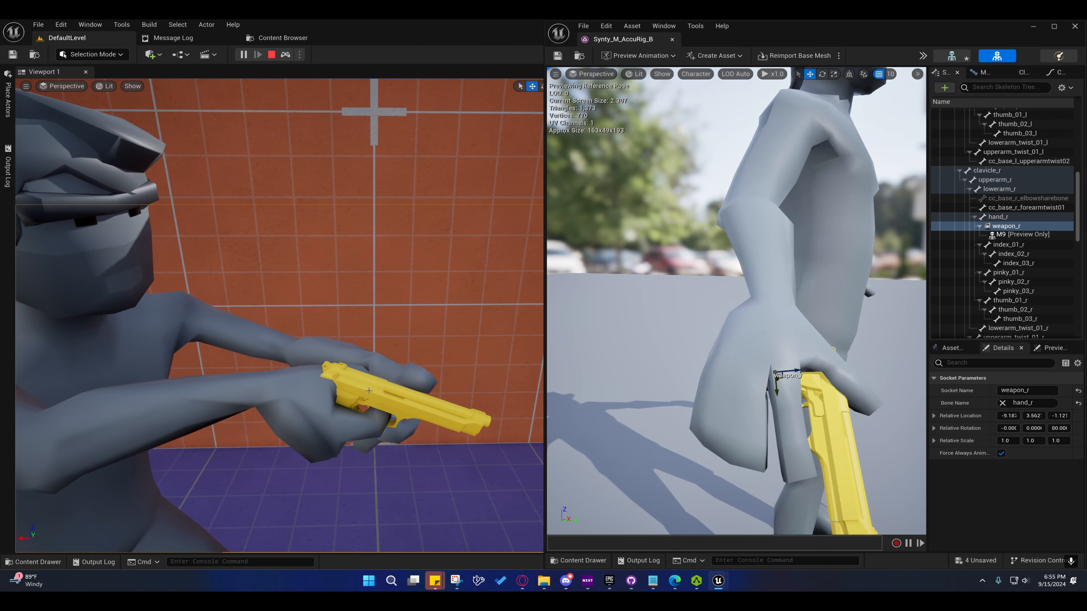
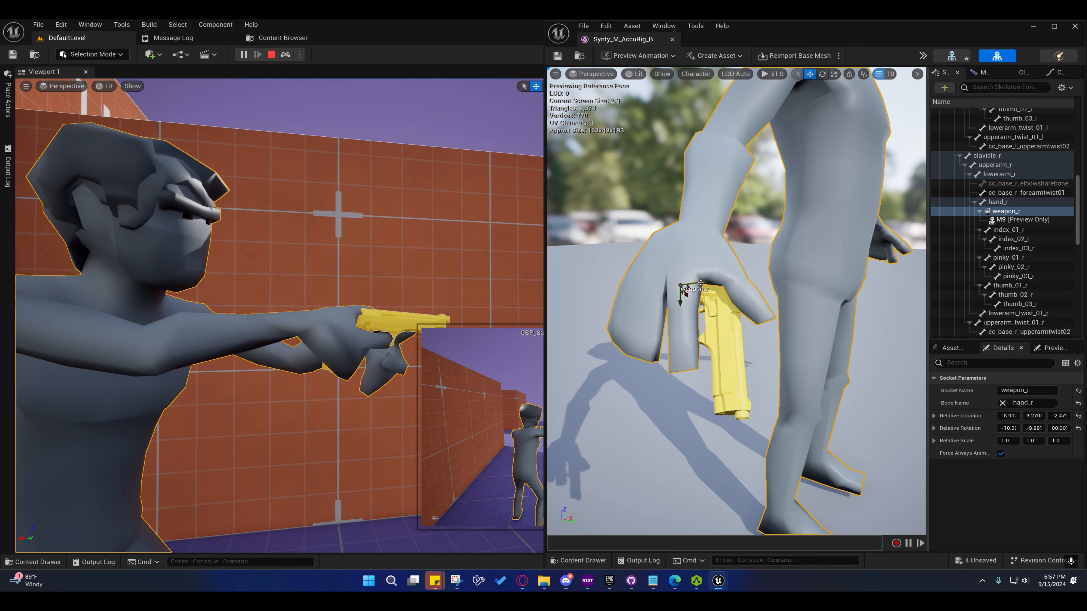
{"action": "left_click_drag", "start_coordinate": [701, 284], "coordinate": [699, 284]}
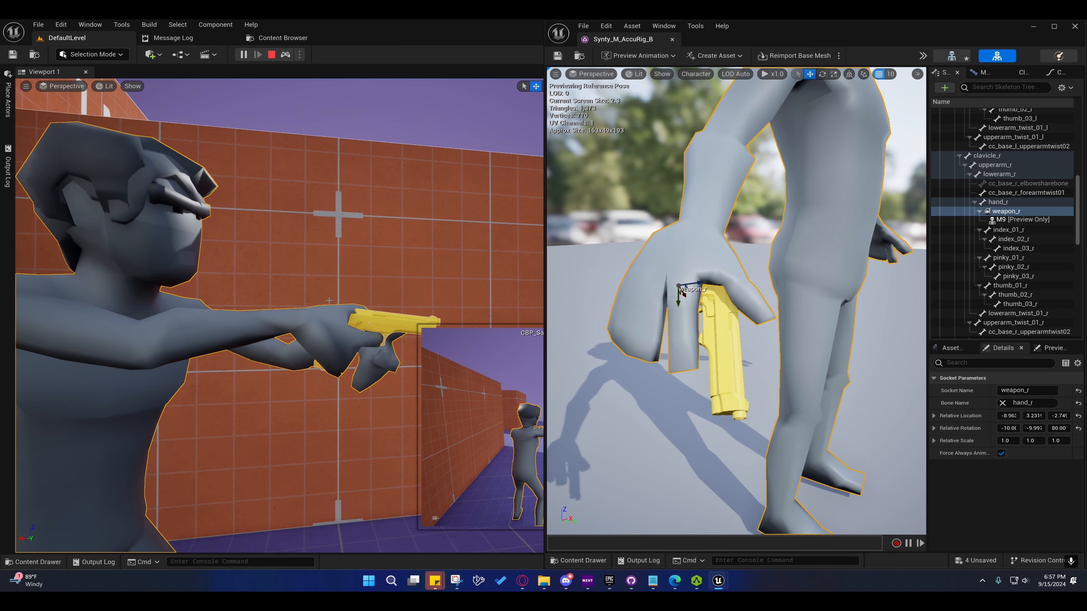
{"action": "left_click", "coordinate": [1074, 27]}
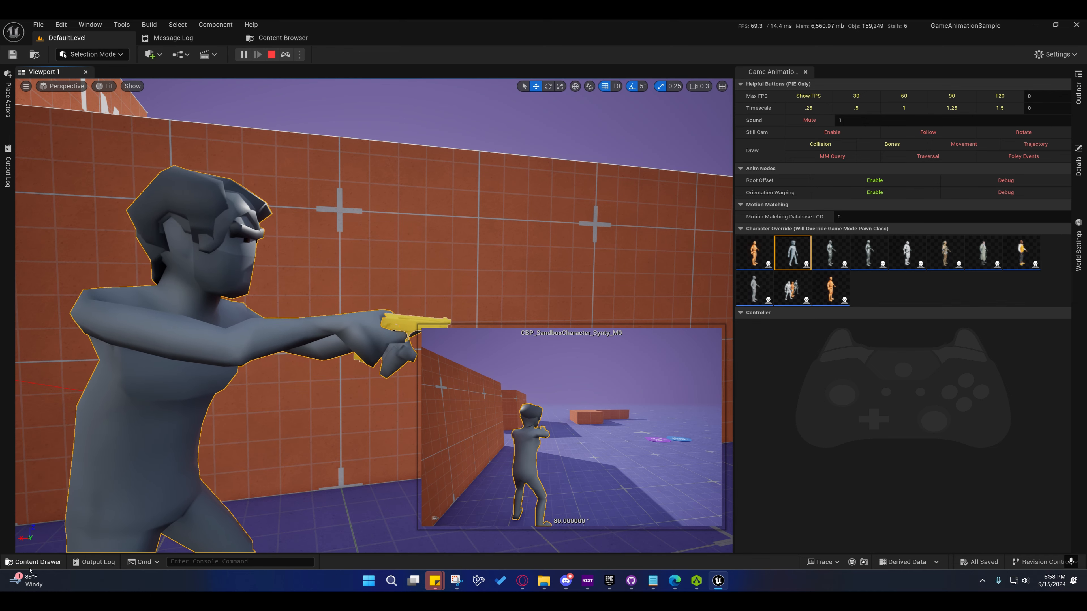
Stop the play session and open the CBP_SandboxCharacter_Synty_M blueprint
{"action": "left_click", "coordinate": [270, 56]}
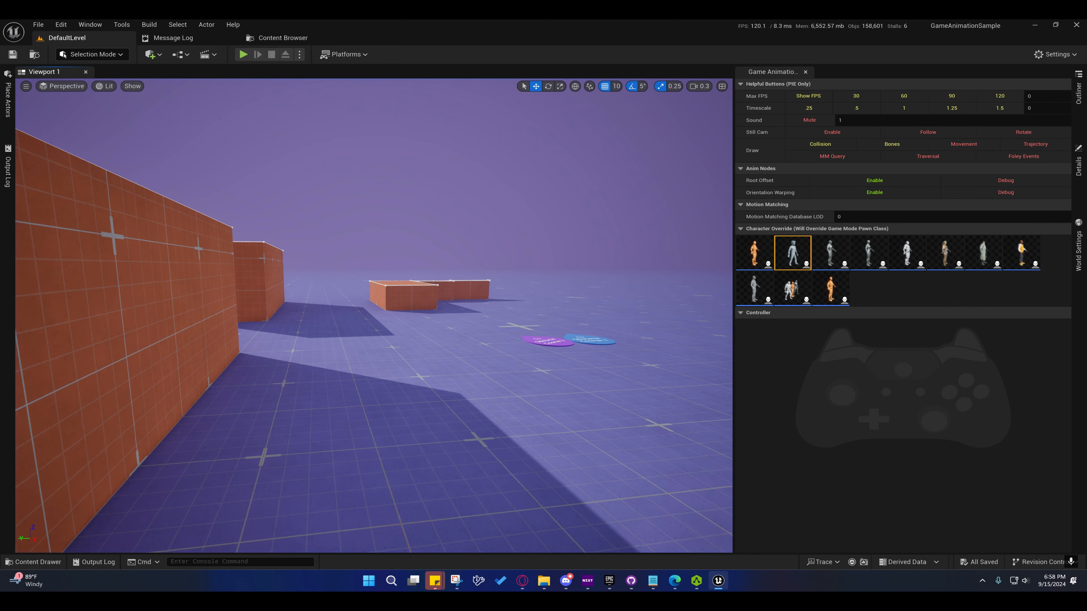
{"action": "left_click", "coordinate": [33, 562]}
{"action": "double_click", "coordinate": [412, 422]}
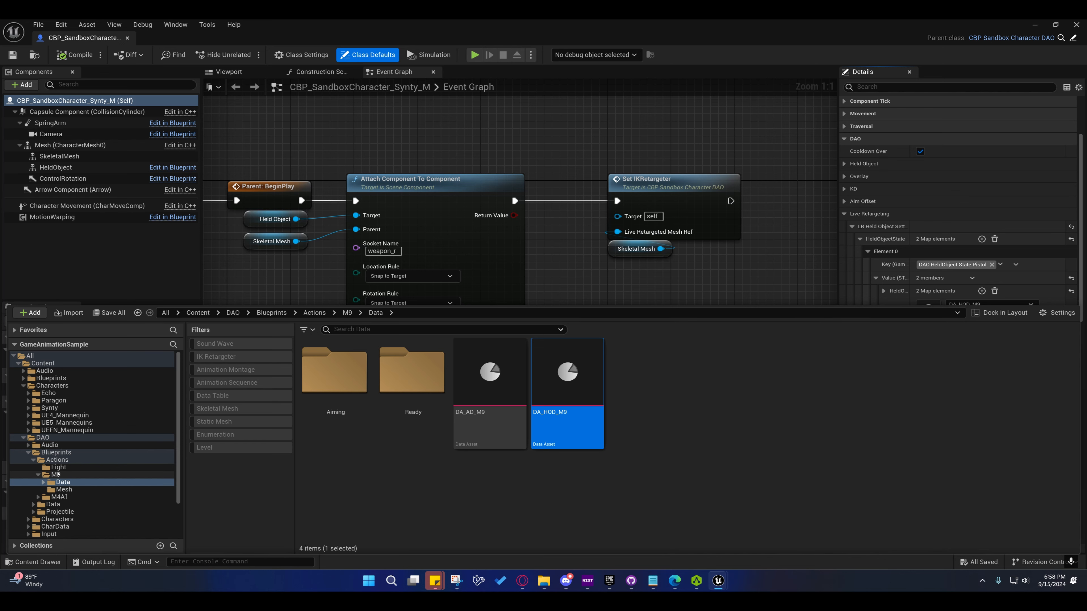
Expand the pistol's held object state map in the class defaults and locate DA_LR_M9_Aiming in the project folders
{"action": "scroll", "coordinate": [57, 477], "scroll_direction": "down", "scroll_amount": 2}
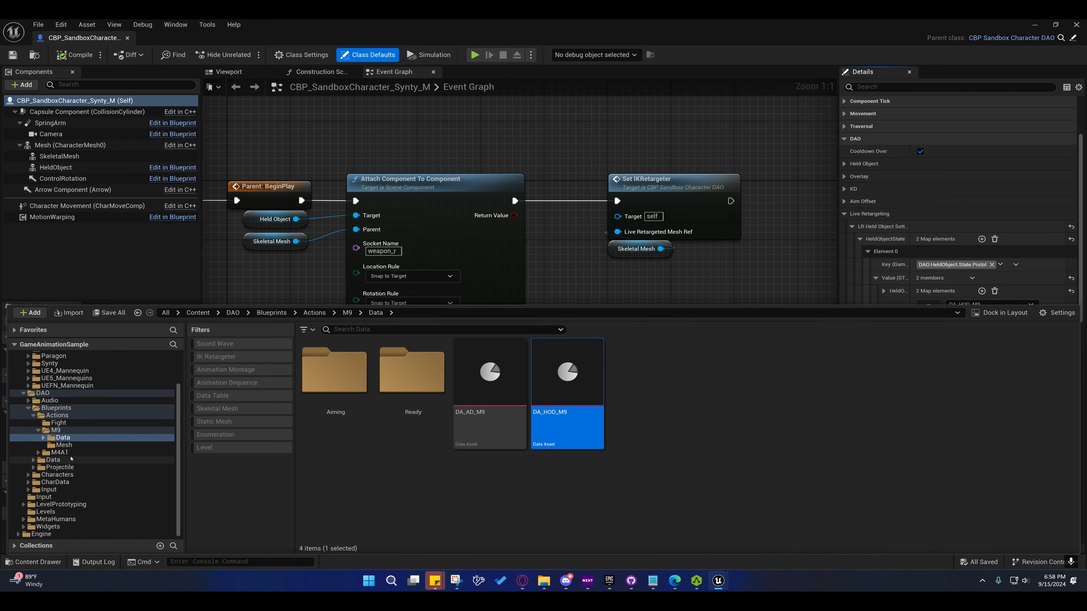
{"action": "right_click_drag", "start_coordinate": [641, 247], "coordinate": [650, 244]}
{"action": "left_click", "coordinate": [883, 291]}
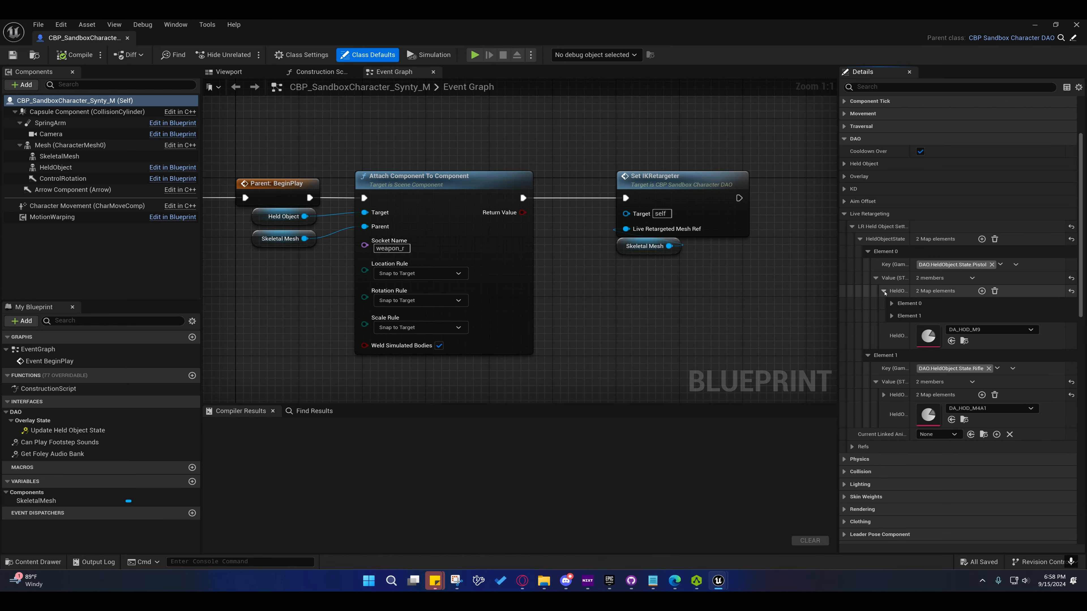
{"action": "left_click", "coordinate": [965, 342]}
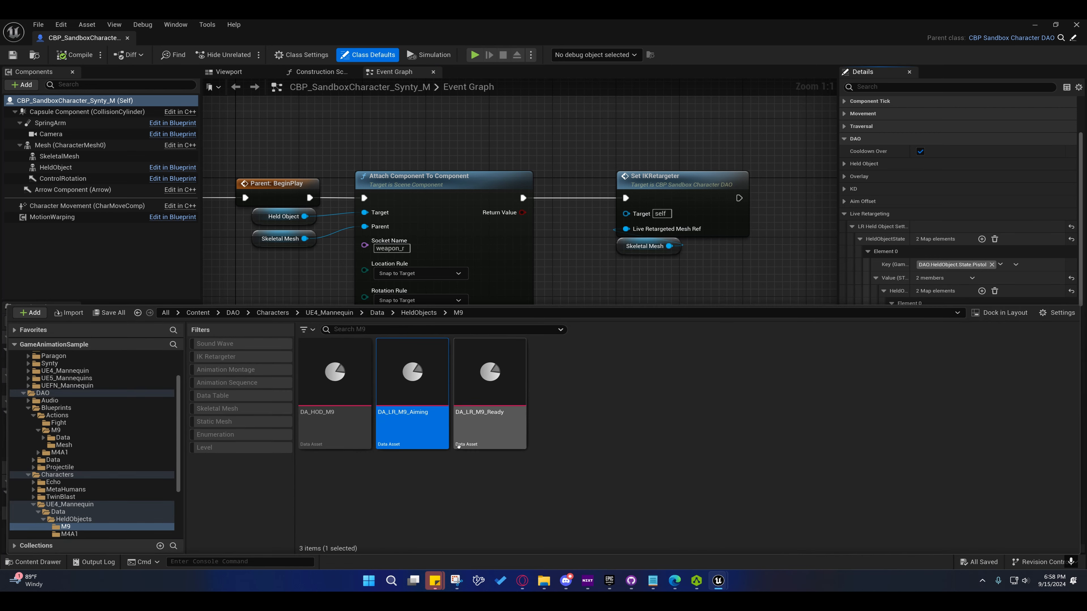
Copy the UE4_Mannequin HeldObjects folder into Characters/Synty and open its M9 and M4A1 subfolders
{"action": "scroll", "coordinate": [67, 479], "scroll_direction": "down", "scroll_amount": 3}
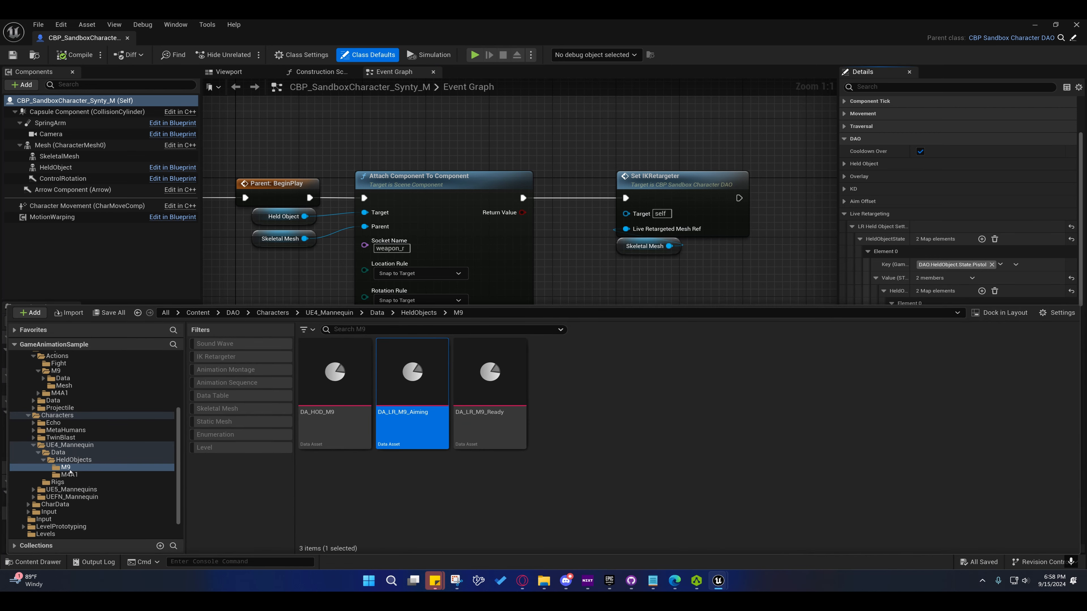
{"action": "left_click", "coordinate": [85, 462]}
{"action": "left_click_drag", "start_coordinate": [74, 460], "coordinate": [49, 408]}
{"action": "left_click", "coordinate": [56, 422]}
{"action": "left_click", "coordinate": [491, 373]}
{"action": "left_click", "coordinate": [60, 431]}
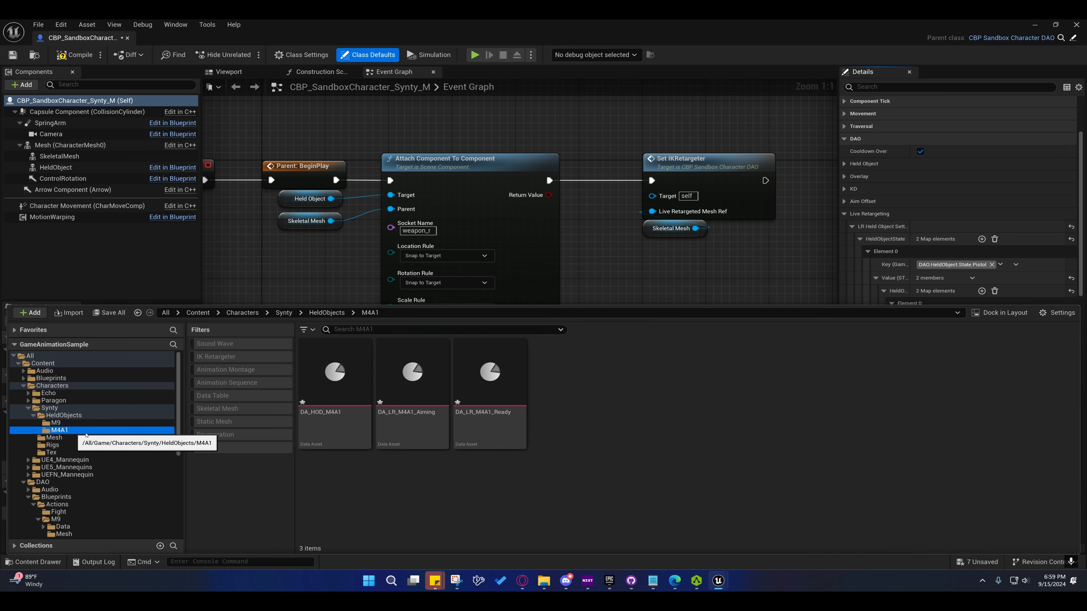
Assign the Synty DA_HOD_M4A1 as the rifle state's held object offset and expand its Aim and Ready stance elements
{"action": "left_click", "coordinate": [339, 392]}
{"action": "left_click", "coordinate": [877, 279]}
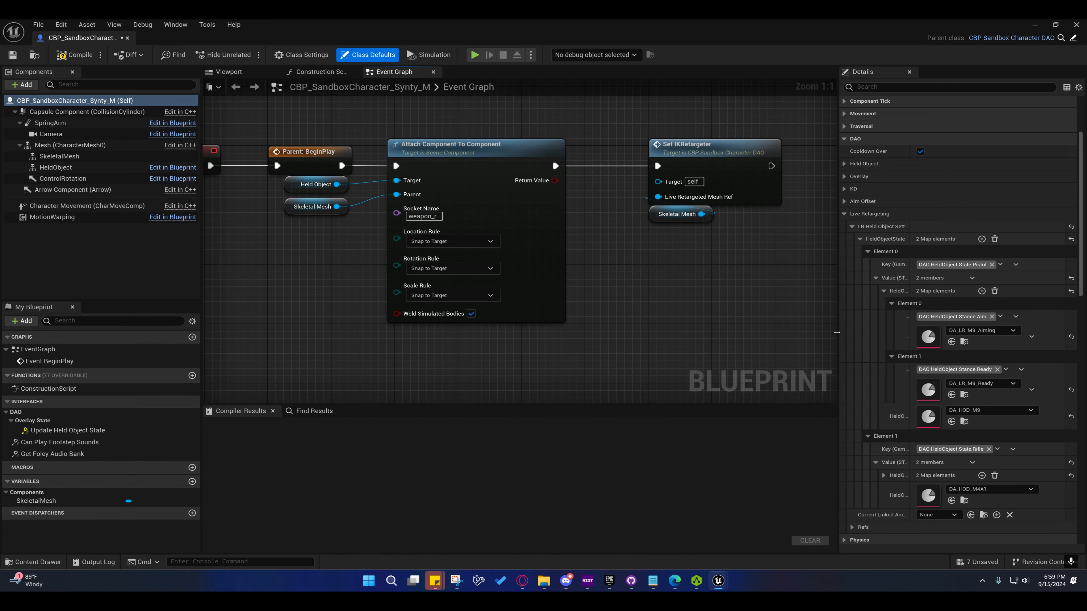
{"action": "left_click", "coordinate": [883, 291]}
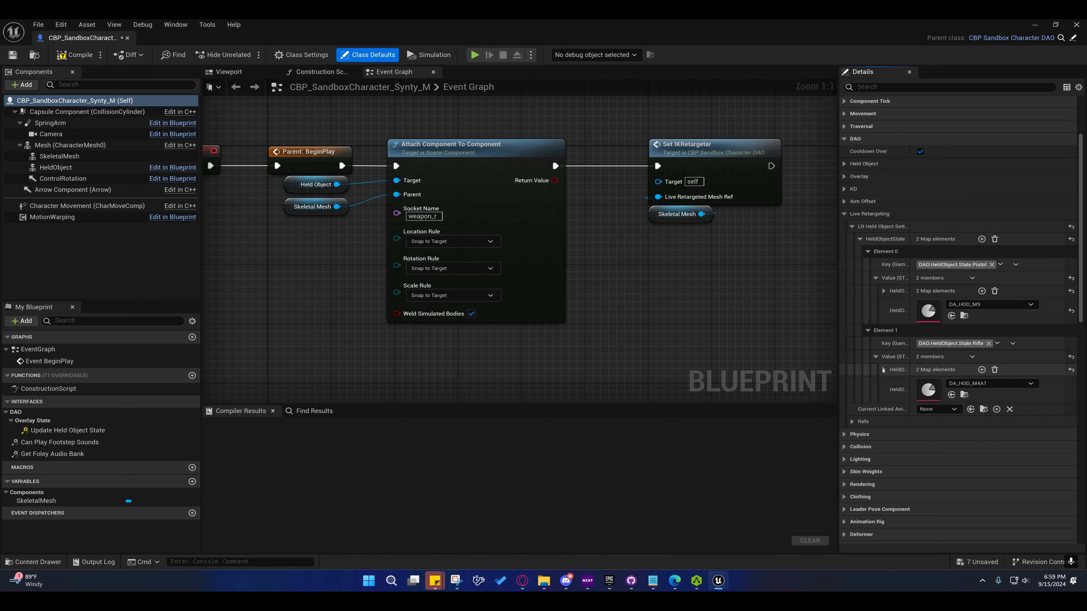
{"action": "left_click", "coordinate": [884, 370]}
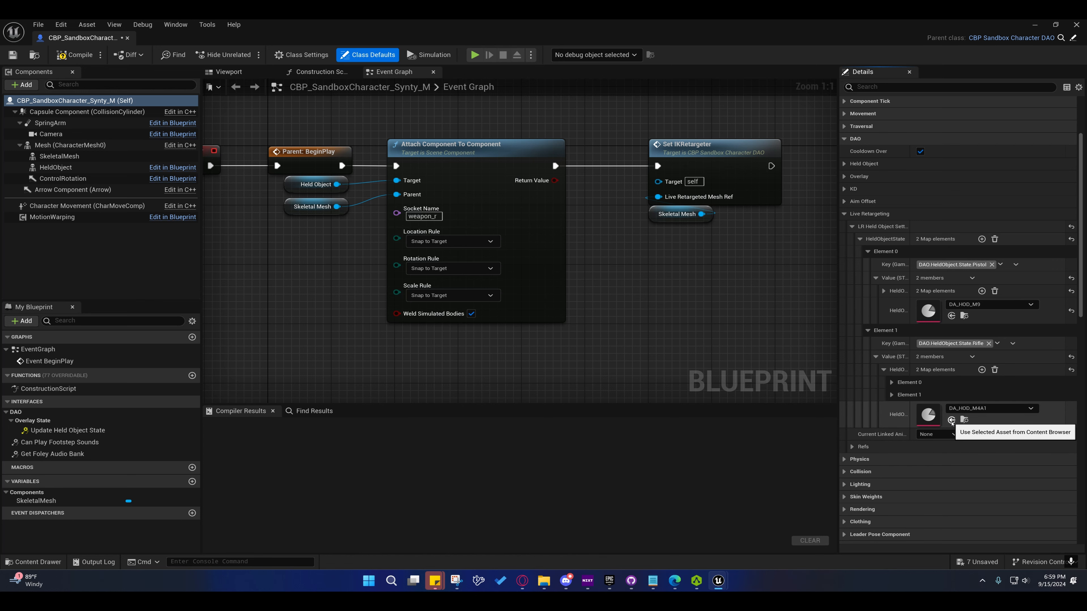
{"action": "left_click", "coordinate": [892, 395]}
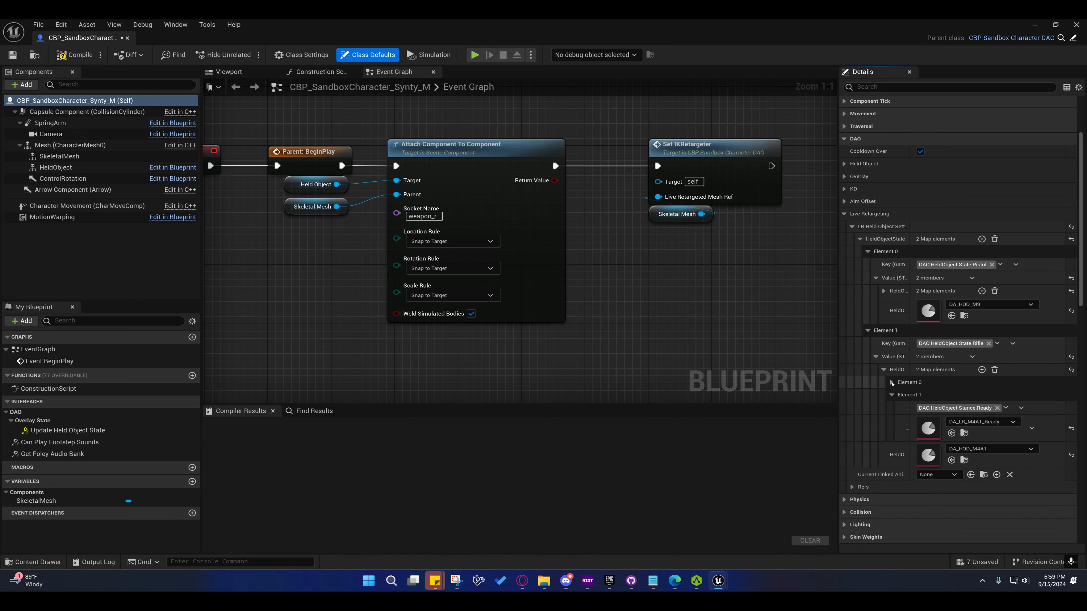
{"action": "left_click", "coordinate": [892, 382]}
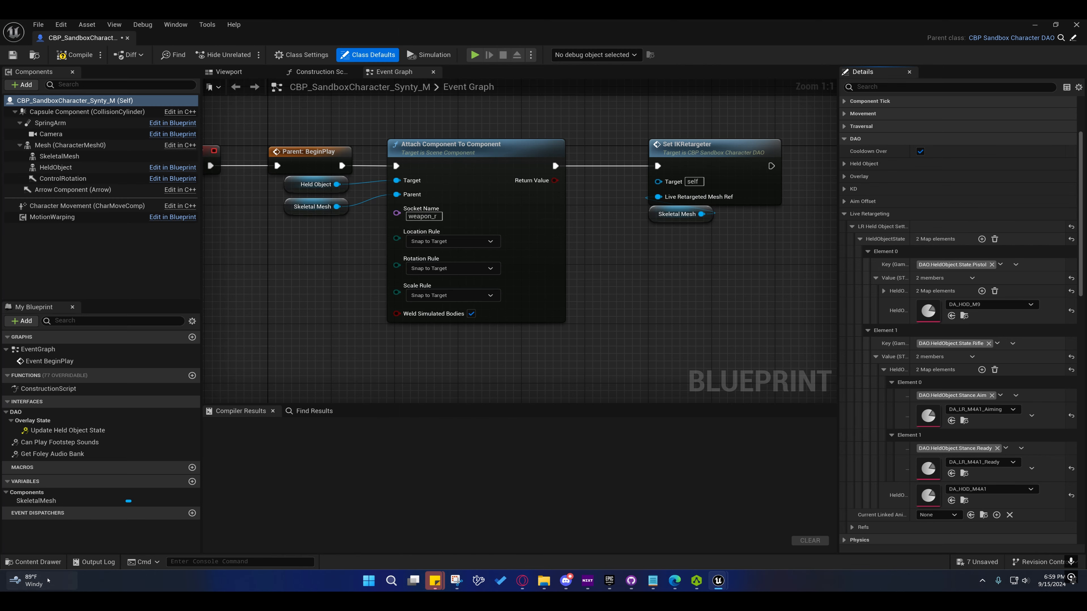
Assign the Synty DA_LR_M4A1_Aiming and DA_LR_M4A1_Ready assets to the rifle's Aim and Ready stances and save everything
{"action": "left_click", "coordinate": [34, 562]}
{"action": "left_click", "coordinate": [411, 387]}
{"action": "right_click_drag", "start_coordinate": [633, 290], "coordinate": [645, 279]}
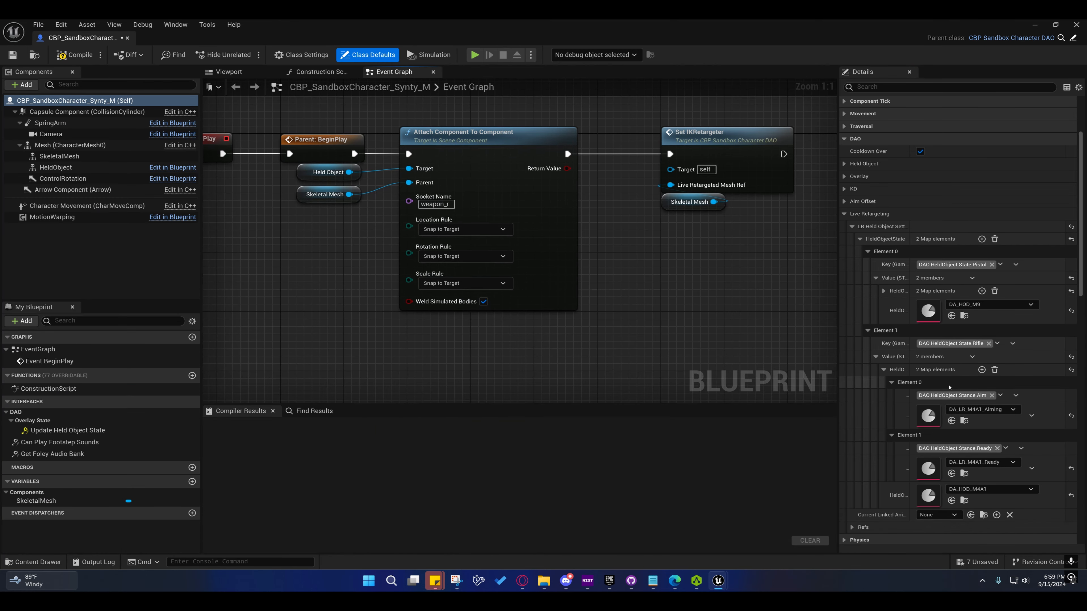
{"action": "left_click", "coordinate": [24, 563]}
{"action": "left_click", "coordinate": [489, 445]}
{"action": "right_click_drag", "start_coordinate": [731, 257], "coordinate": [706, 232]}
{"action": "left_click", "coordinate": [952, 474]}
{"action": "key", "text": "ctrl+shift+s"}
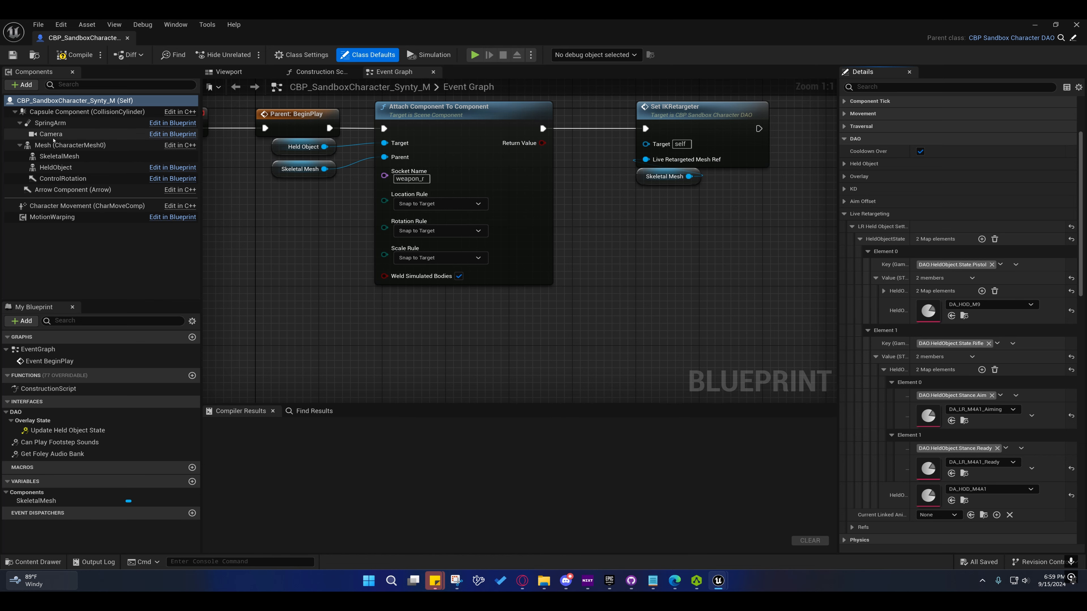
Compile the character blueprint and play the level to test the character's pistol aiming pose
{"action": "left_click", "coordinate": [64, 56]}
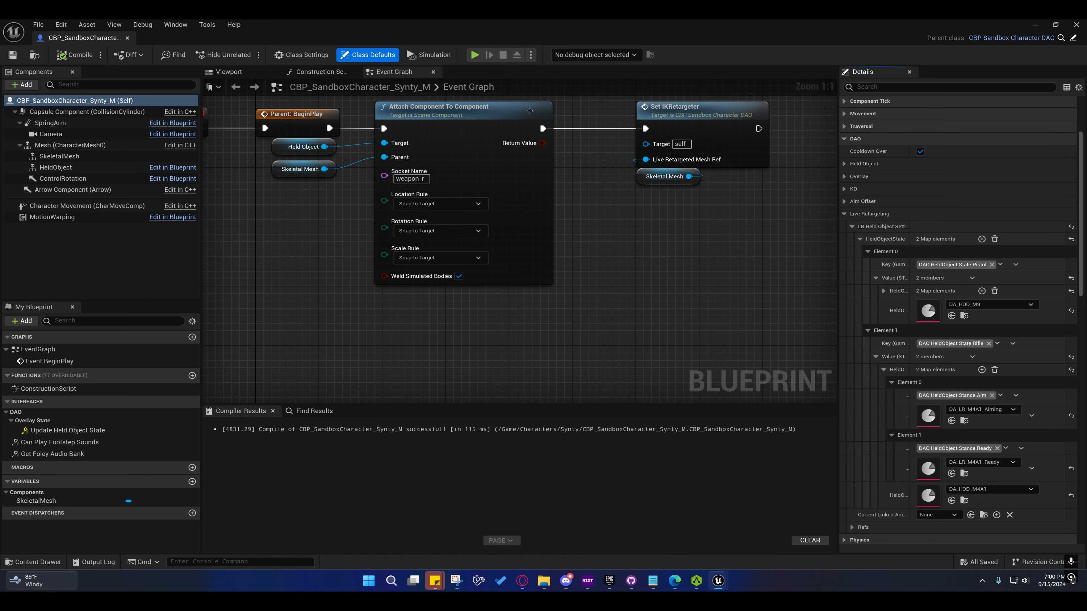
{"action": "left_click", "coordinate": [1034, 25]}
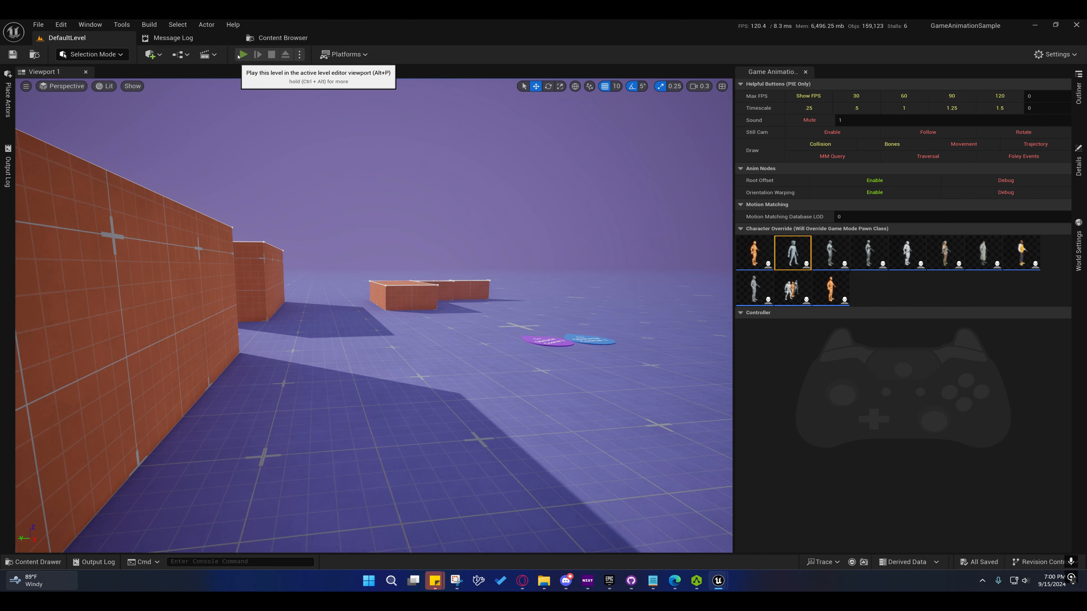
{"action": "left_click", "coordinate": [243, 55]}
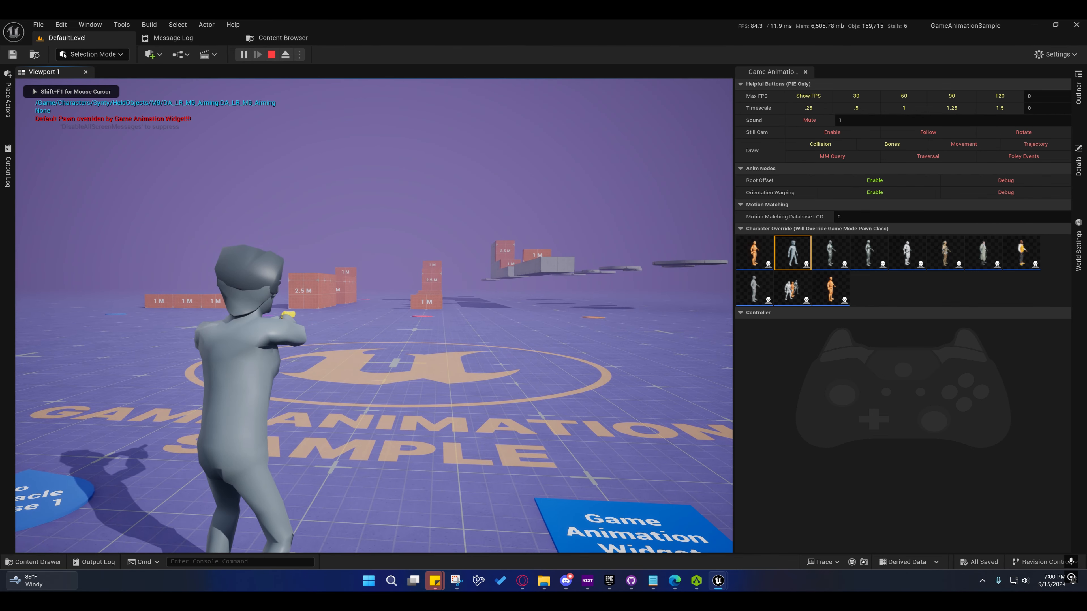
{"action": "key", "text": "shift+F1"}
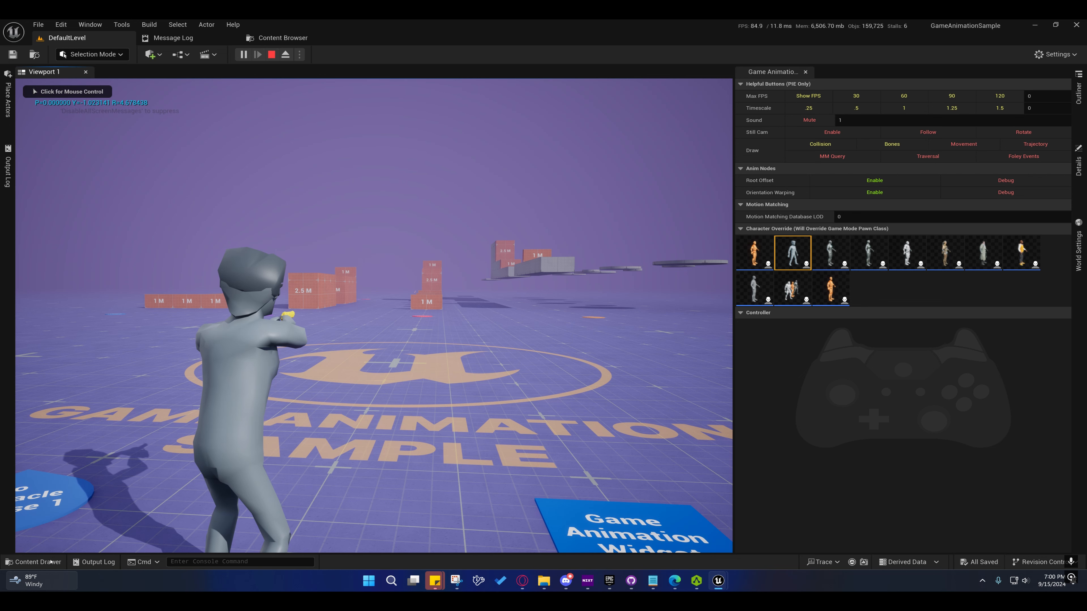
Find ABP_HeldObjectAnimLayer_Pistol in the DAO/CharData/LinkedAnimLayer folder and open it
{"action": "left_click", "coordinate": [34, 562]}
{"action": "scroll", "coordinate": [90, 475], "scroll_direction": "down", "scroll_amount": 8}
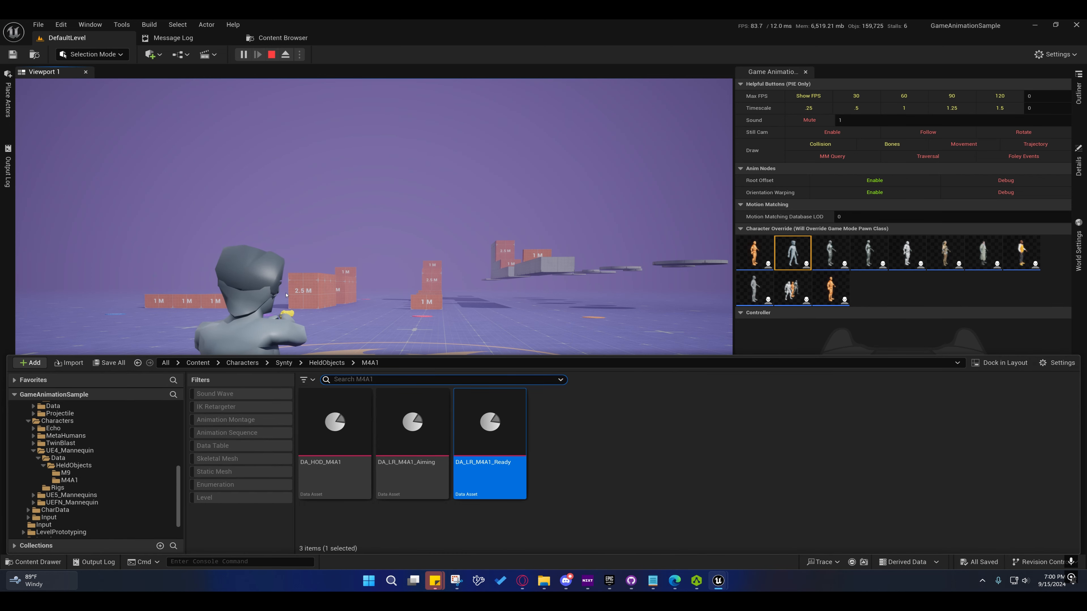
{"action": "left_click", "coordinate": [55, 484]}
{"action": "double_click", "coordinate": [337, 436]}
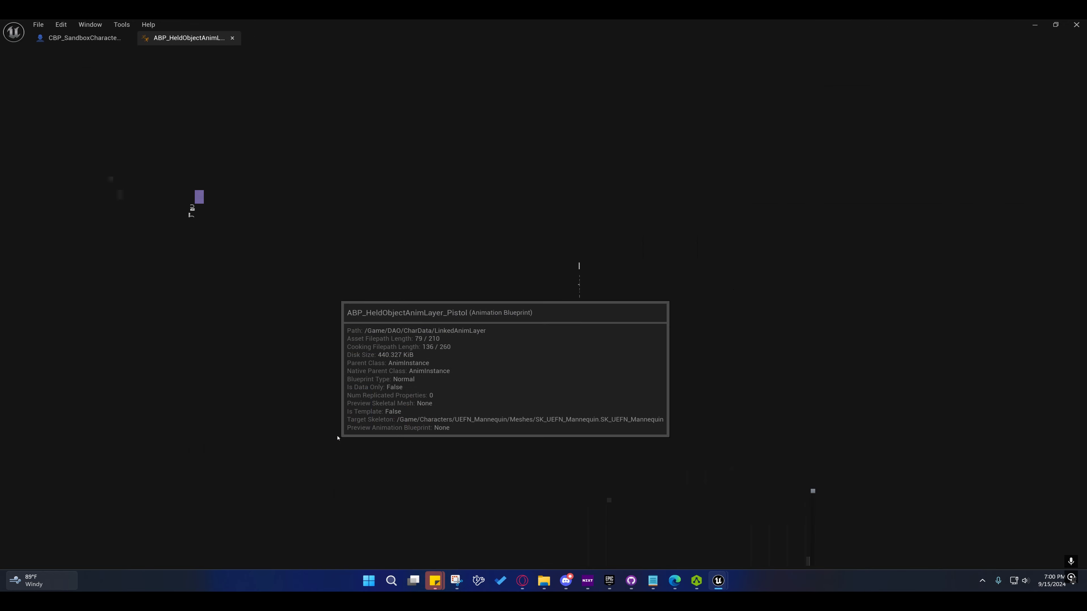
Go into the Overlay State layer's OverlayStance state machine and open the pistol's Aiming state
{"action": "right_click_drag", "start_coordinate": [341, 333], "coordinate": [468, 334]}
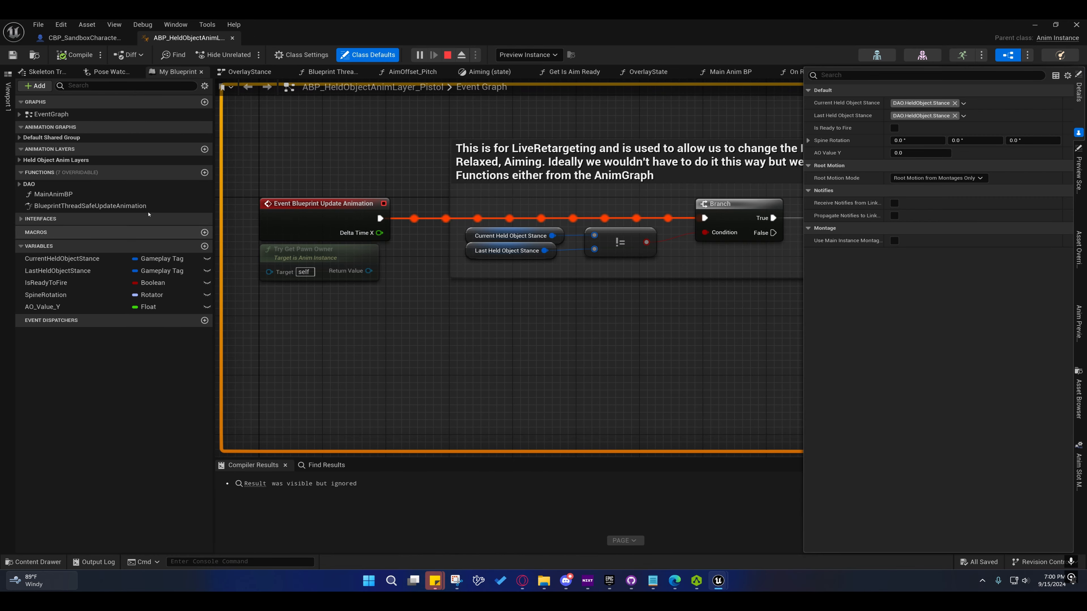
{"action": "left_click", "coordinate": [19, 160]}
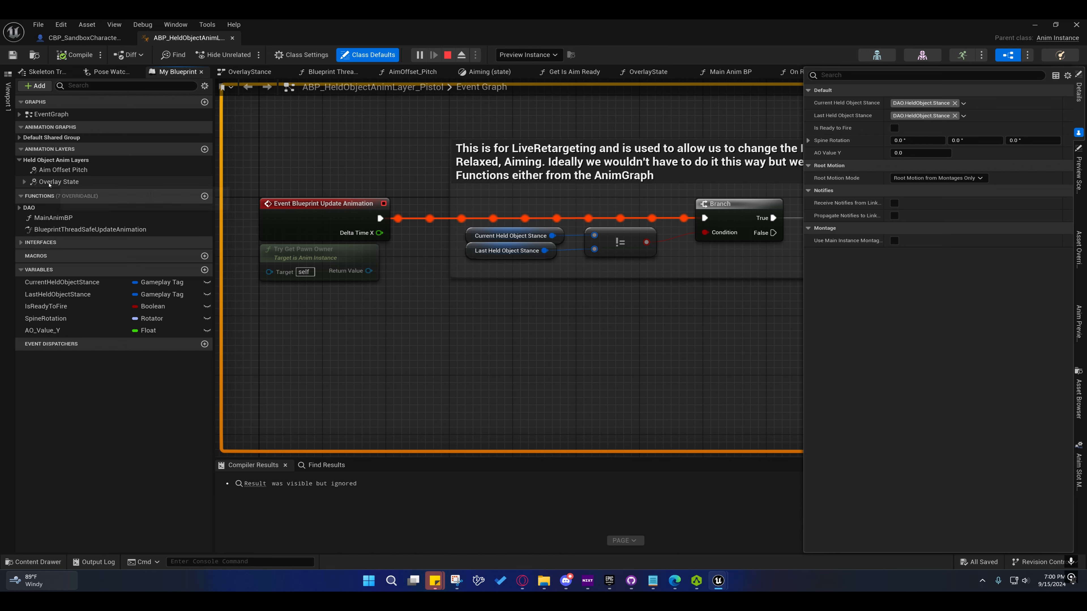
{"action": "double_click", "coordinate": [68, 182]}
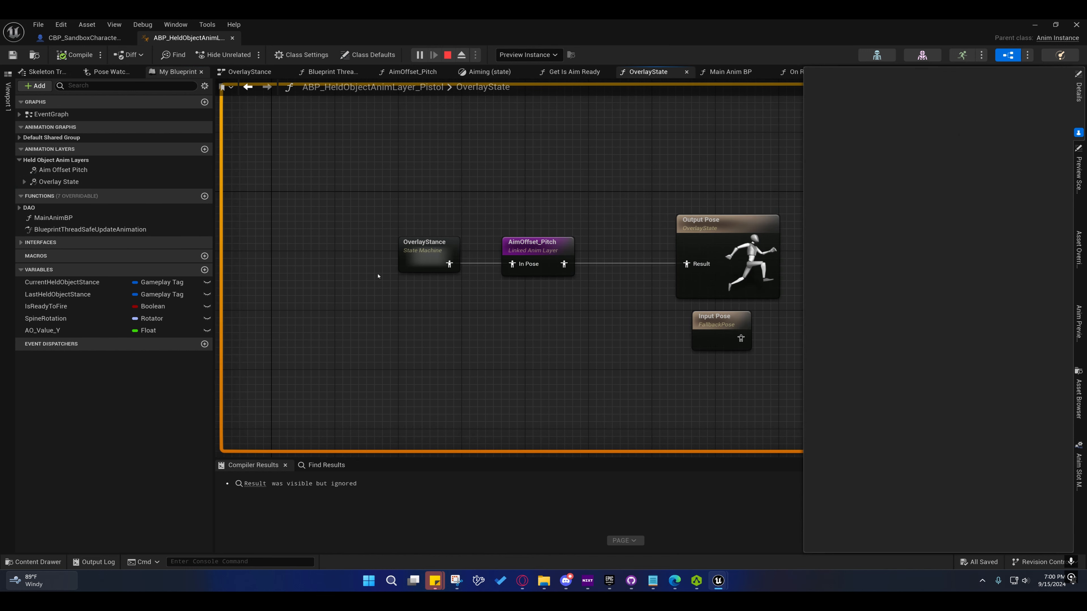
{"action": "double_click", "coordinate": [441, 261]}
{"action": "right_click_drag", "start_coordinate": [643, 304], "coordinate": [323, 276]}
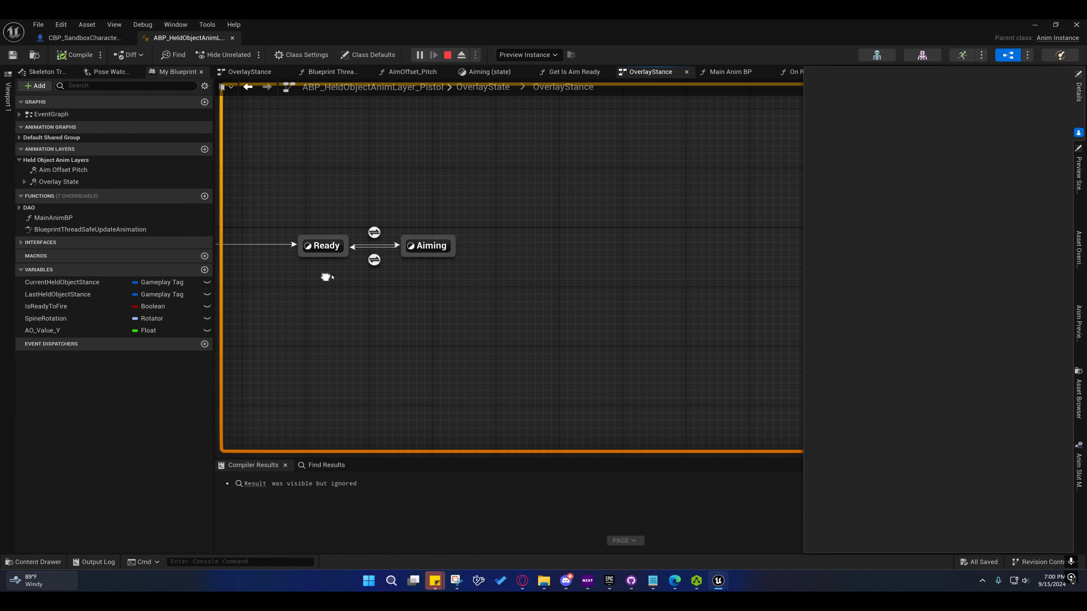
{"action": "double_click", "coordinate": [430, 246]}
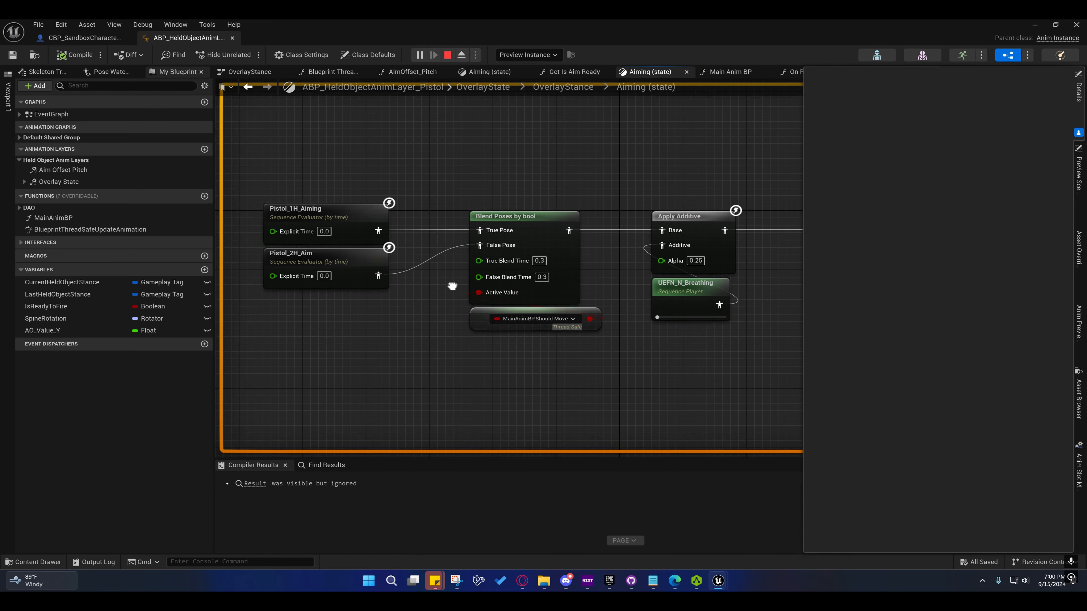
Wire Blend Poses by bool directly to the output pose's Result, bypassing Apply Additive, and shift the disconnected breathing nodes slightly
{"action": "right_click_drag", "start_coordinate": [452, 286], "coordinate": [293, 289]}
{"action": "left_click_drag", "start_coordinate": [412, 223], "coordinate": [706, 224]}
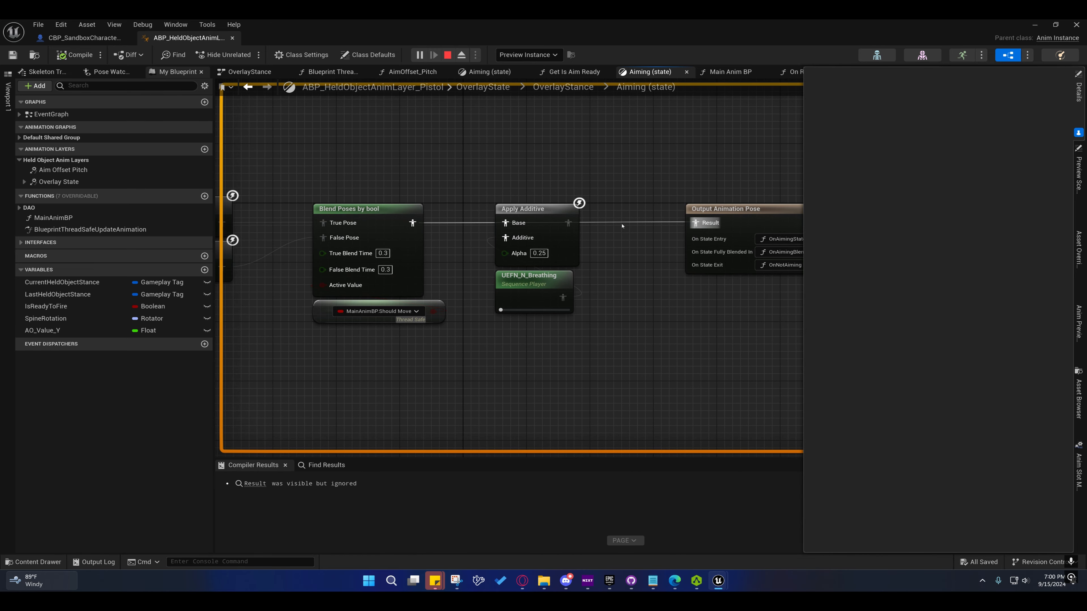
{"action": "left_click_drag", "start_coordinate": [486, 194], "coordinate": [589, 318]}
{"action": "left_click_drag", "start_coordinate": [561, 237], "coordinate": [569, 244]}
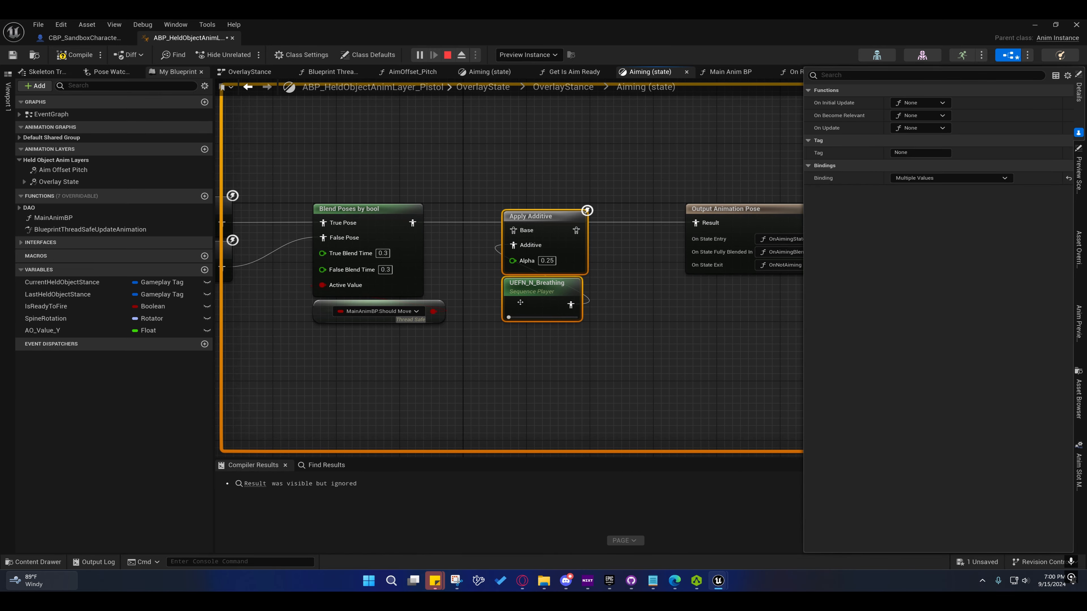
Open ABP_HeldObjectAnimLayer_Rifle and go into the Aiming state of its OverlayStance state machine
{"action": "left_click", "coordinate": [32, 562]}
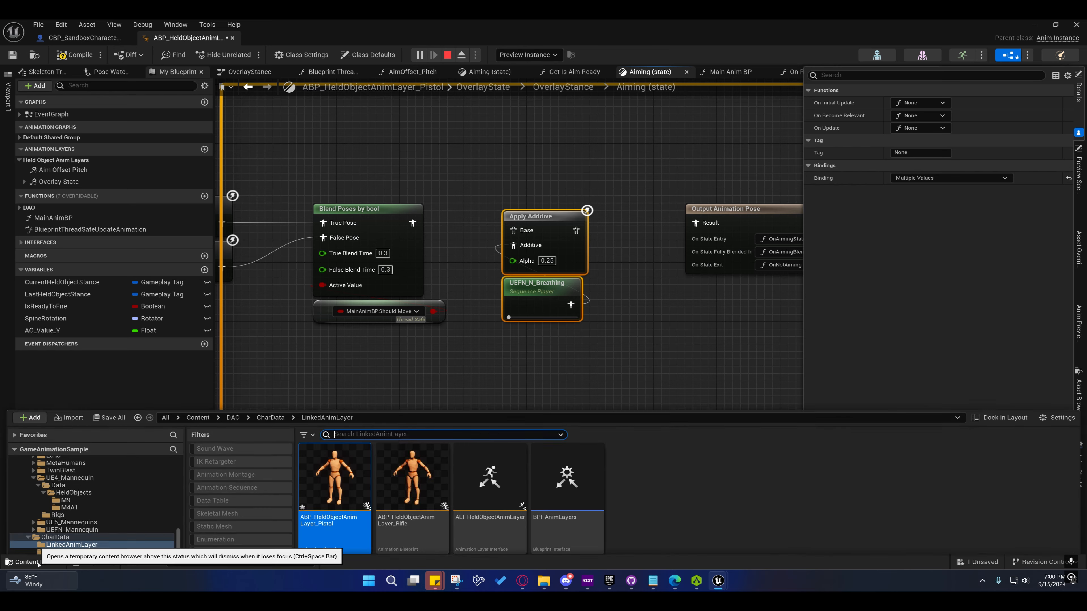
{"action": "left_click", "coordinate": [396, 440]}
{"action": "double_click", "coordinate": [395, 439]}
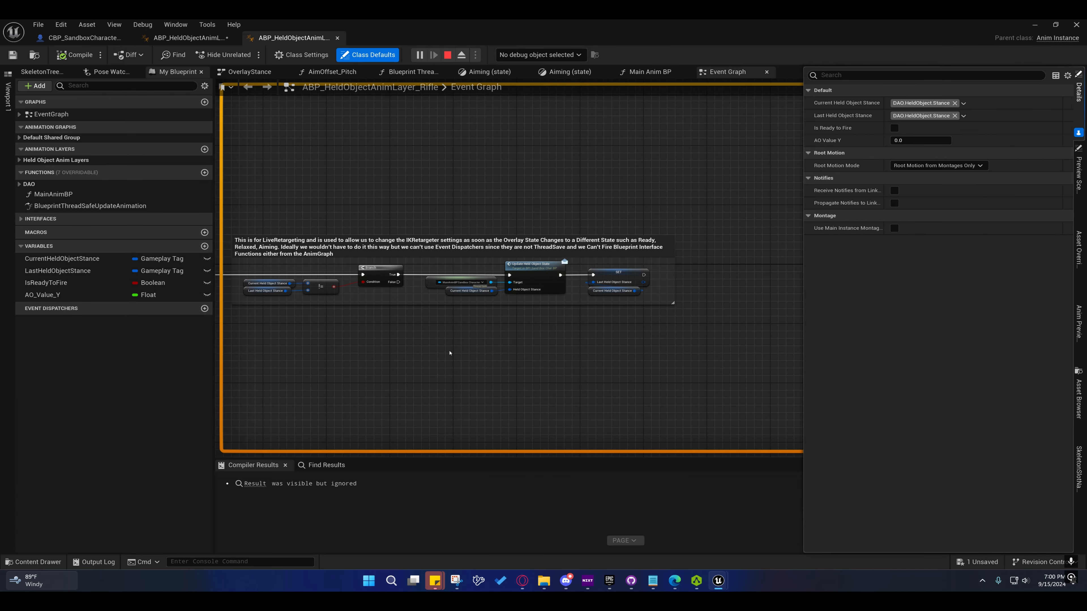
{"action": "left_click", "coordinate": [19, 159]}
{"action": "left_click", "coordinate": [19, 160]}
{"action": "double_click", "coordinate": [59, 181]}
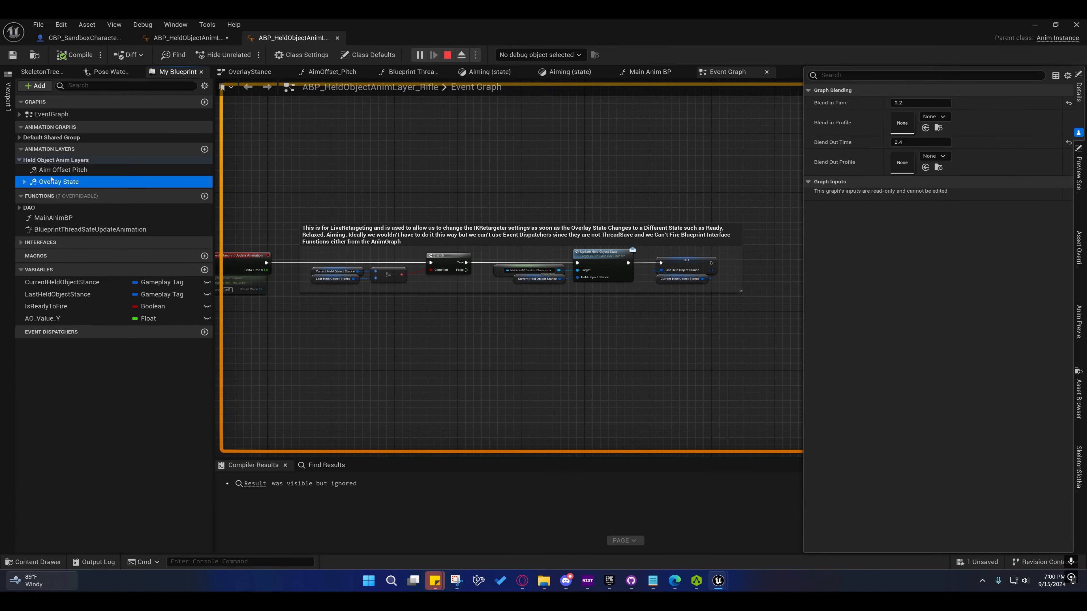
{"action": "double_click", "coordinate": [382, 246]}
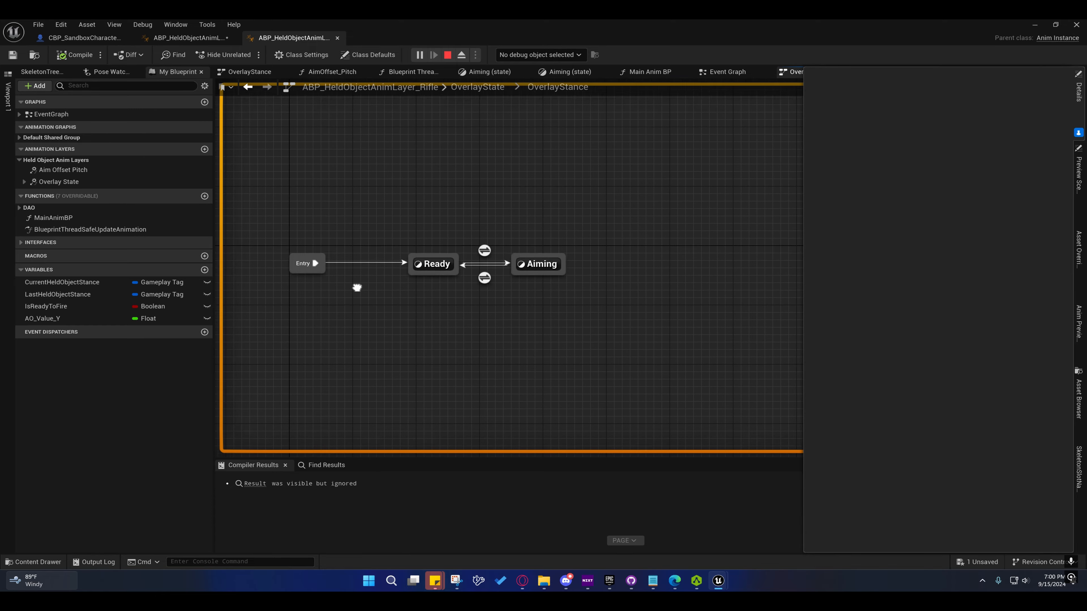
{"action": "double_click", "coordinate": [493, 262]}
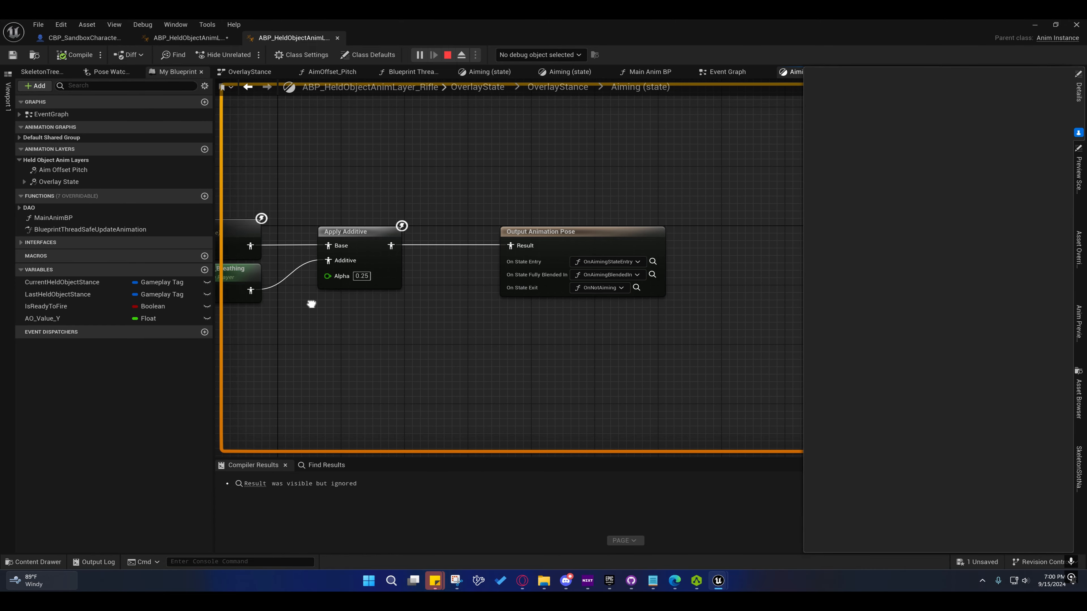
Connect M4A1_Aiming_Pose directly to the output pose's Result, bypassing Apply Additive, and compile and save the rifle layer
{"action": "left_click_drag", "start_coordinate": [419, 259], "coordinate": [477, 254]}
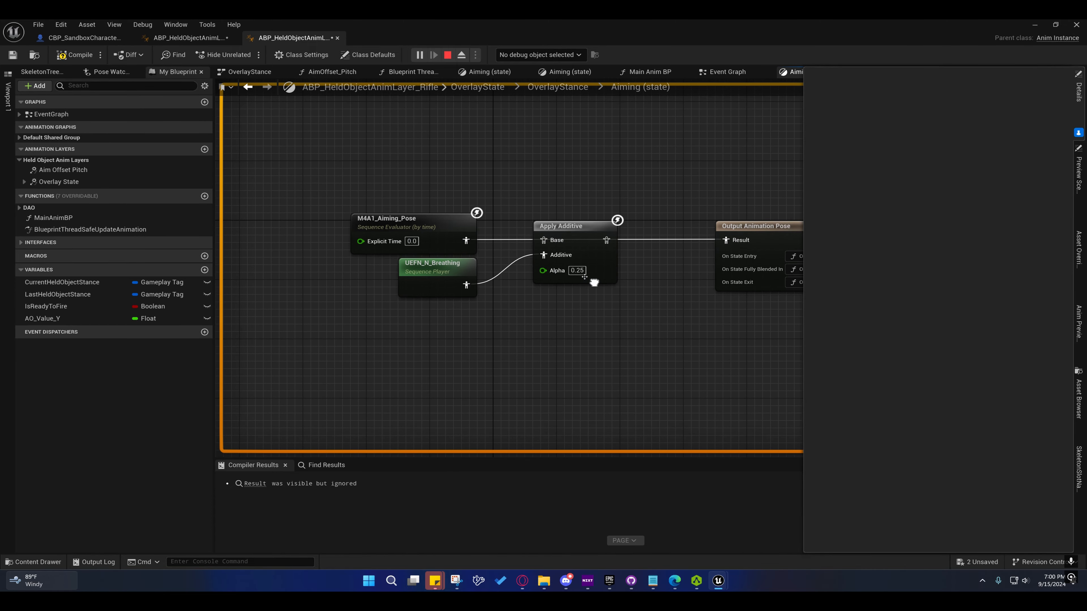
{"action": "left_click", "coordinate": [73, 55]}
{"action": "left_click", "coordinate": [13, 55]}
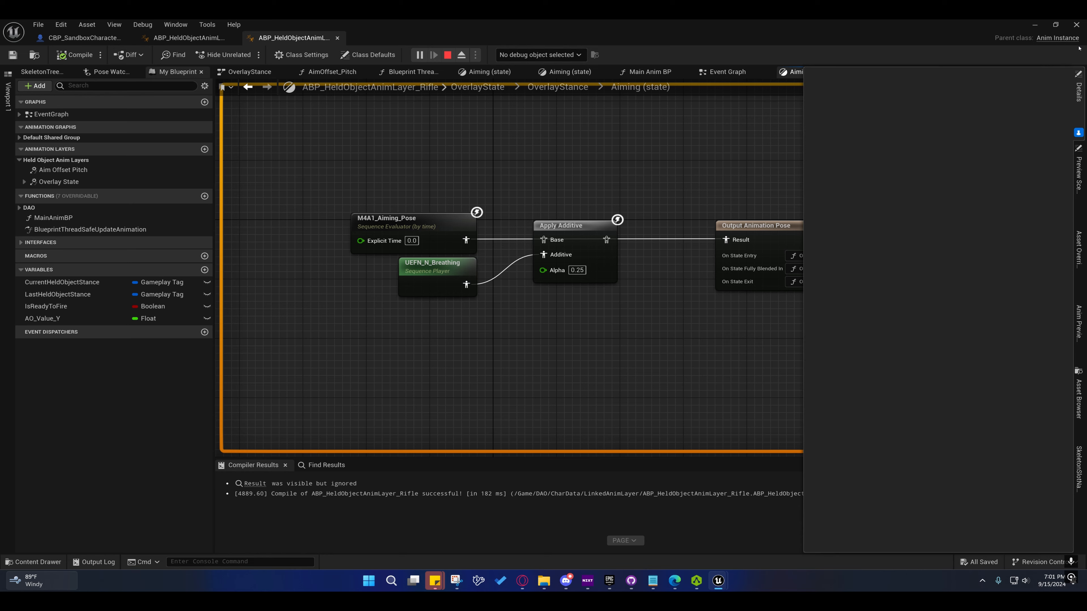
Return to the running play session and check the character's aiming pose
{"action": "left_click", "coordinate": [1036, 25]}
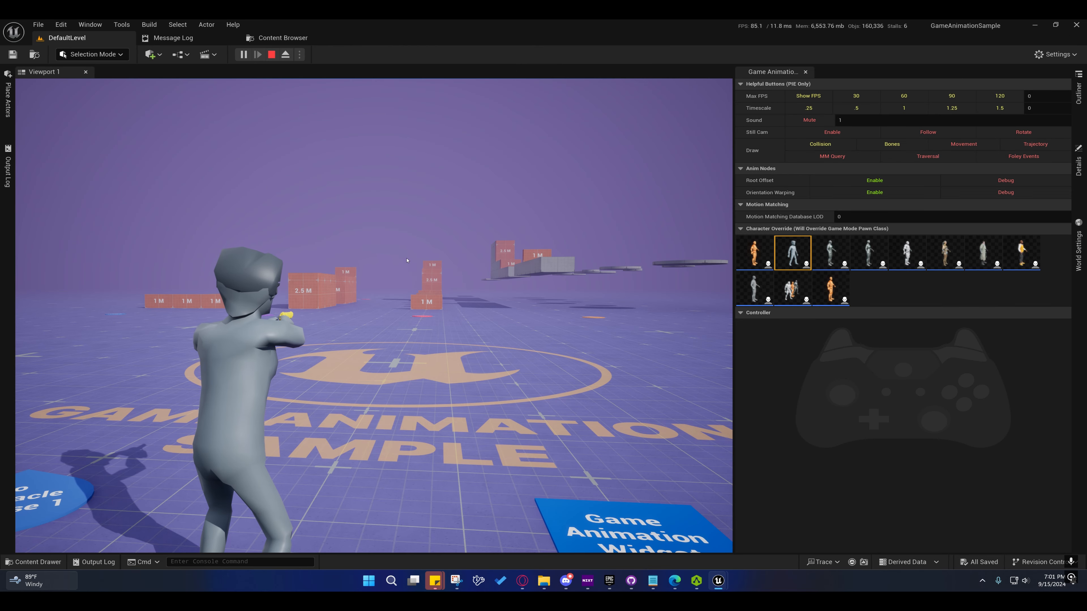
{"action": "left_click", "coordinate": [386, 418]}
{"action": "key", "text": "shift+F1"}
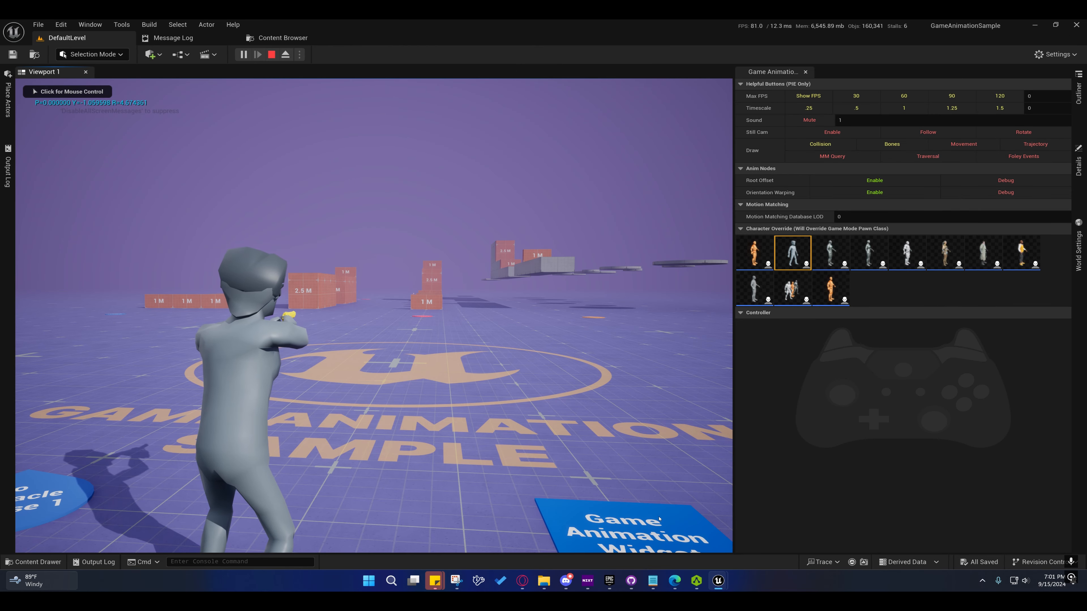
{"action": "left_click", "coordinate": [776, 524]}
{"action": "key", "text": "alt+Tab"}
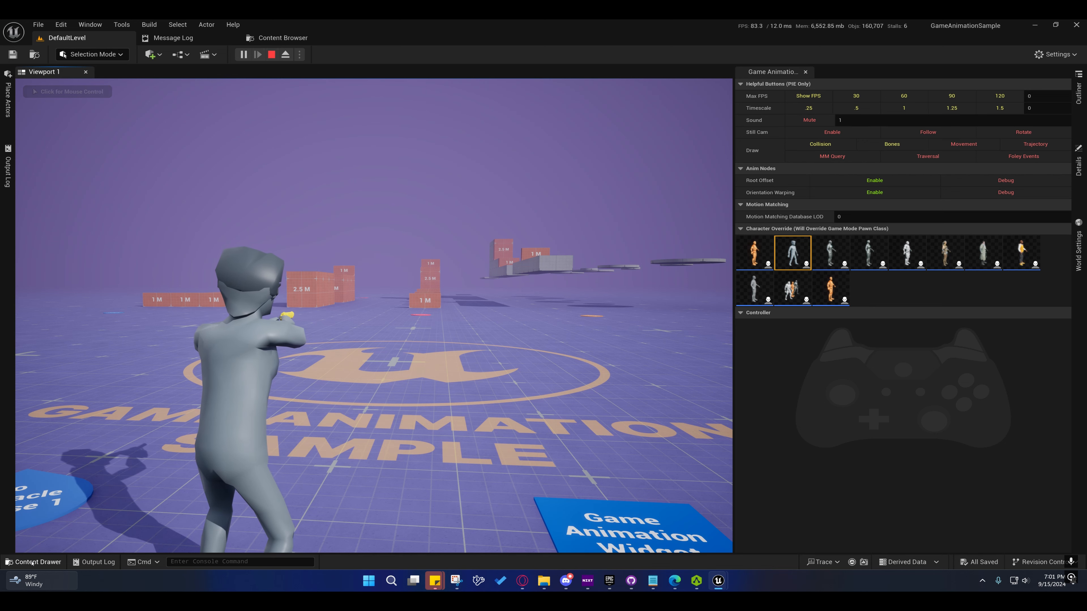
Open the M9 folder in Characters/Synty/HeldObjects and select DA_LR_M9_Aiming
{"action": "key", "text": "ctrl+space"}
{"action": "scroll", "coordinate": [84, 493], "scroll_direction": "up", "scroll_amount": 3}
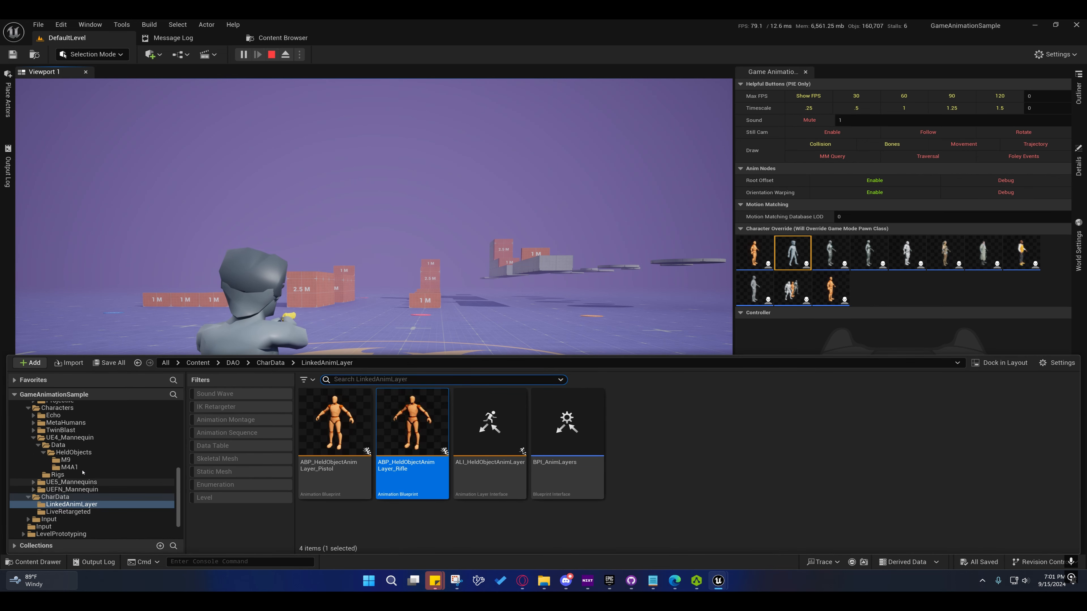
{"action": "scroll", "coordinate": [73, 488], "scroll_direction": "up", "scroll_amount": 8}
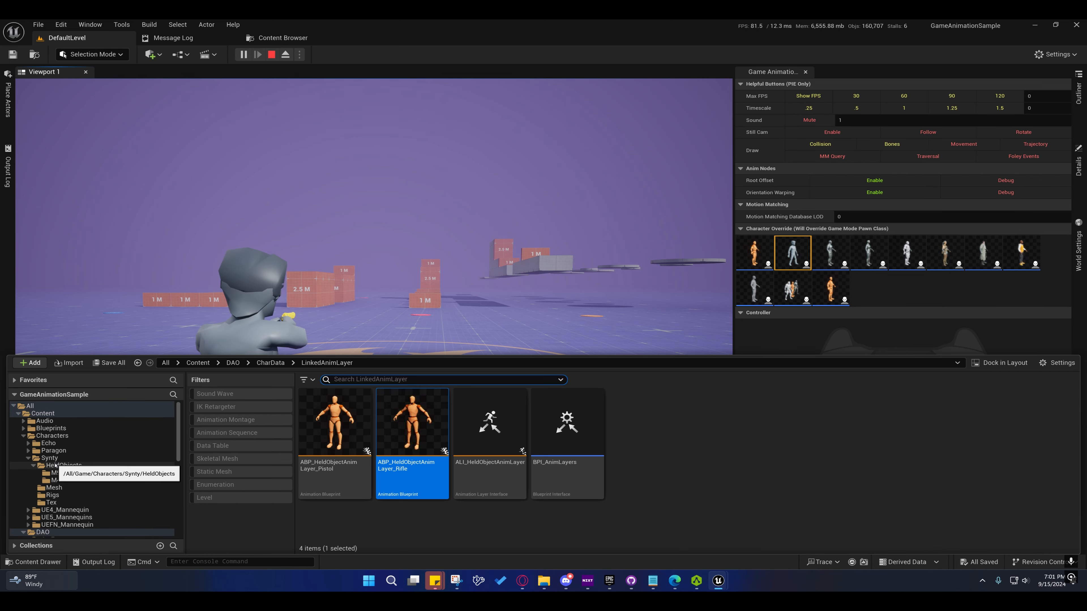
{"action": "left_click", "coordinate": [54, 465]}
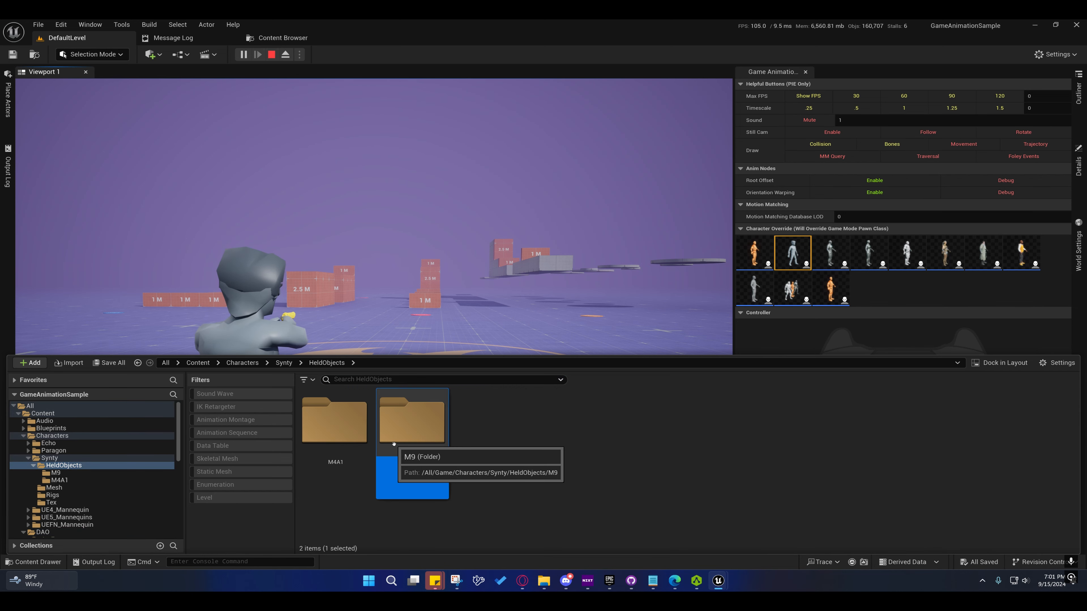
{"action": "double_click", "coordinate": [411, 424]}
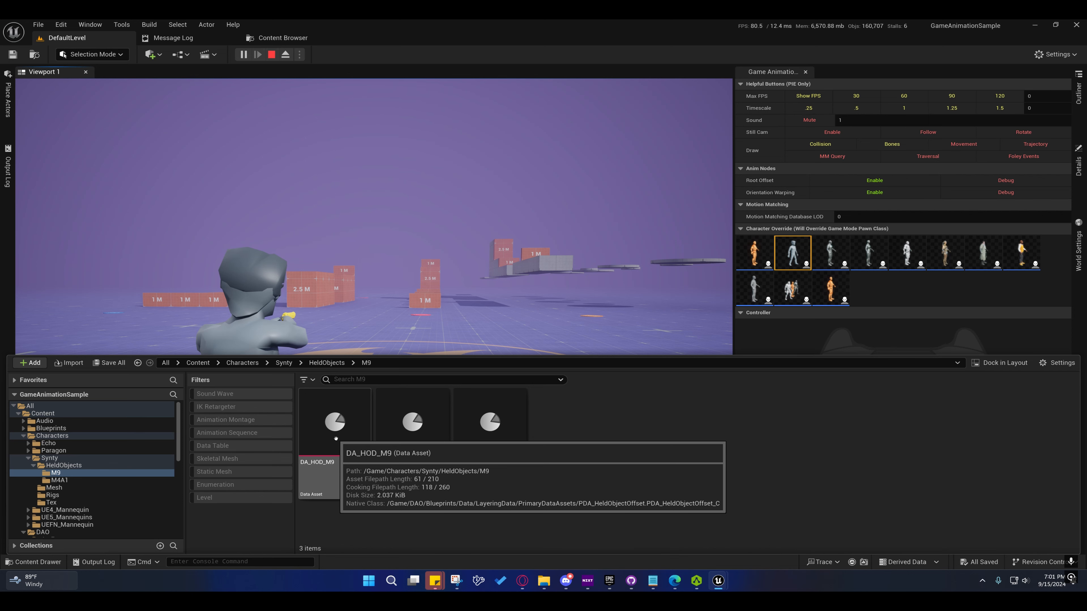
{"action": "left_click", "coordinate": [427, 441]}
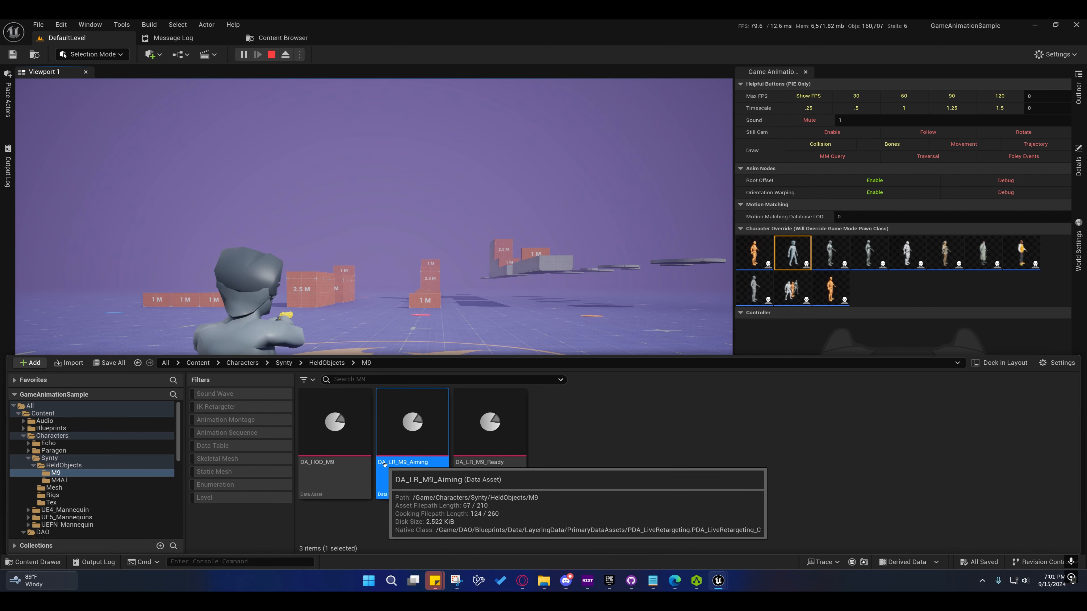
Open DA_LR_M9_Aiming, place its window beside the play viewport and reset the right arm IK's Static Rotation Offset to default
{"action": "double_click", "coordinate": [428, 434]}
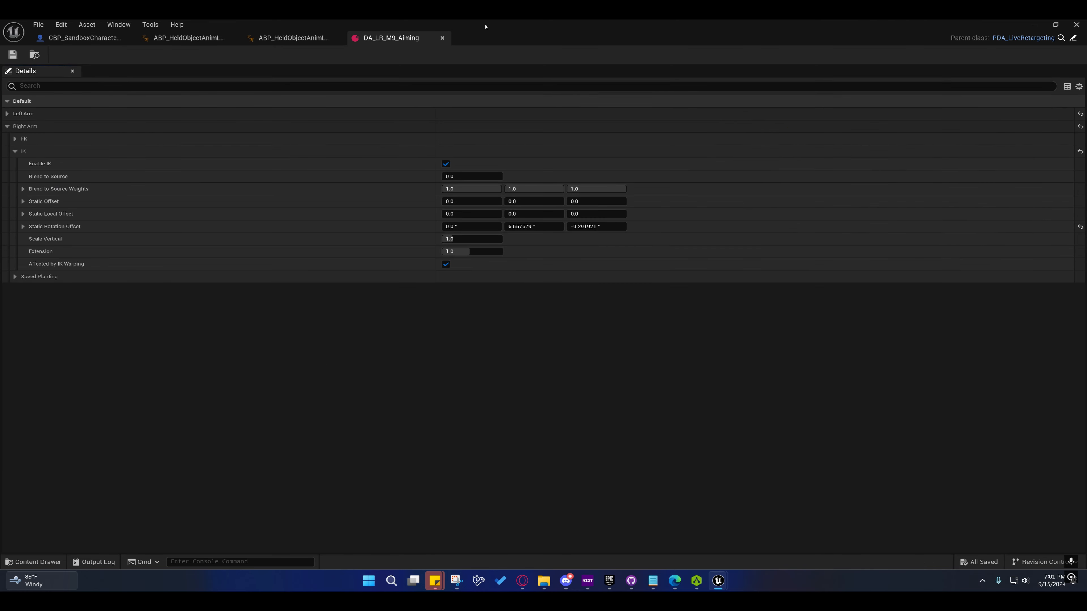
{"action": "left_click_drag", "start_coordinate": [485, 26], "coordinate": [1083, 188]}
{"action": "left_click", "coordinate": [825, 73]}
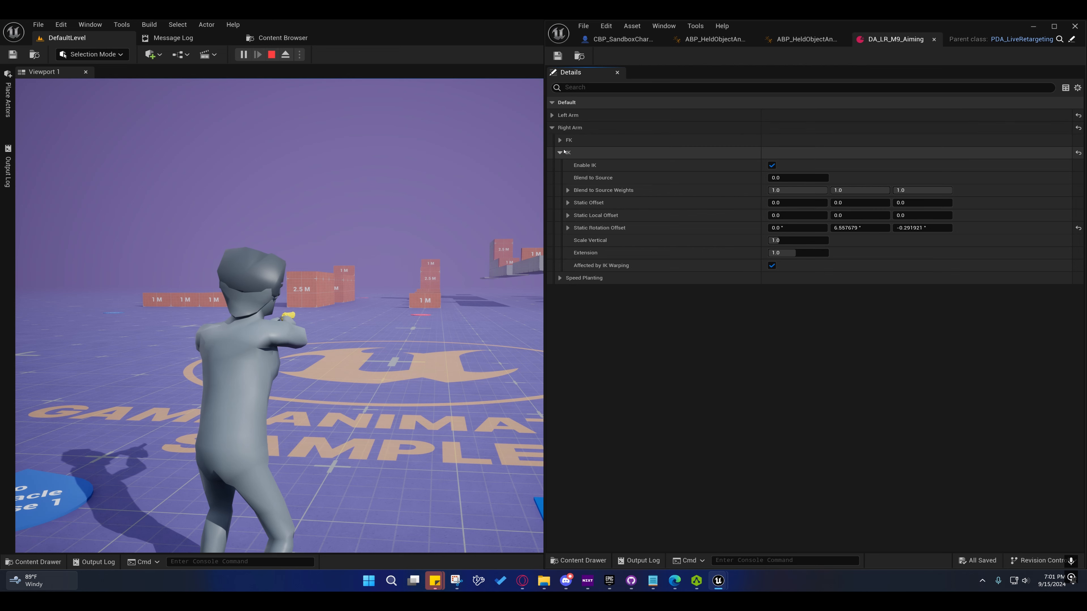
{"action": "left_click", "coordinate": [1078, 228]}
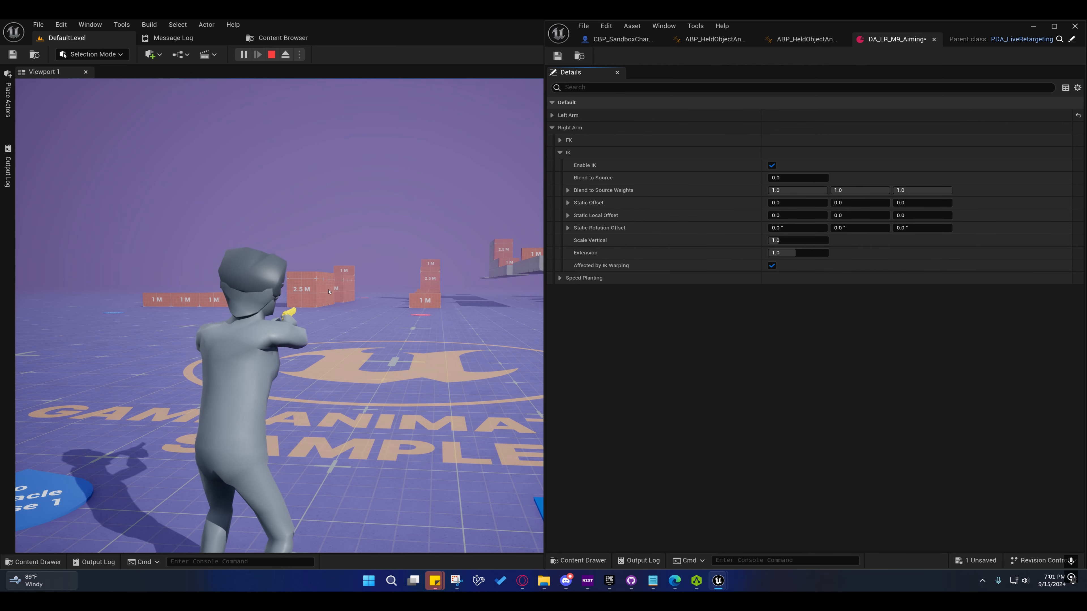
Fire several M9 test shots in the play session to log the pistol's aim rotation error
{"action": "left_click", "coordinate": [279, 316]}
{"action": "key", "text": "shift+F1"}
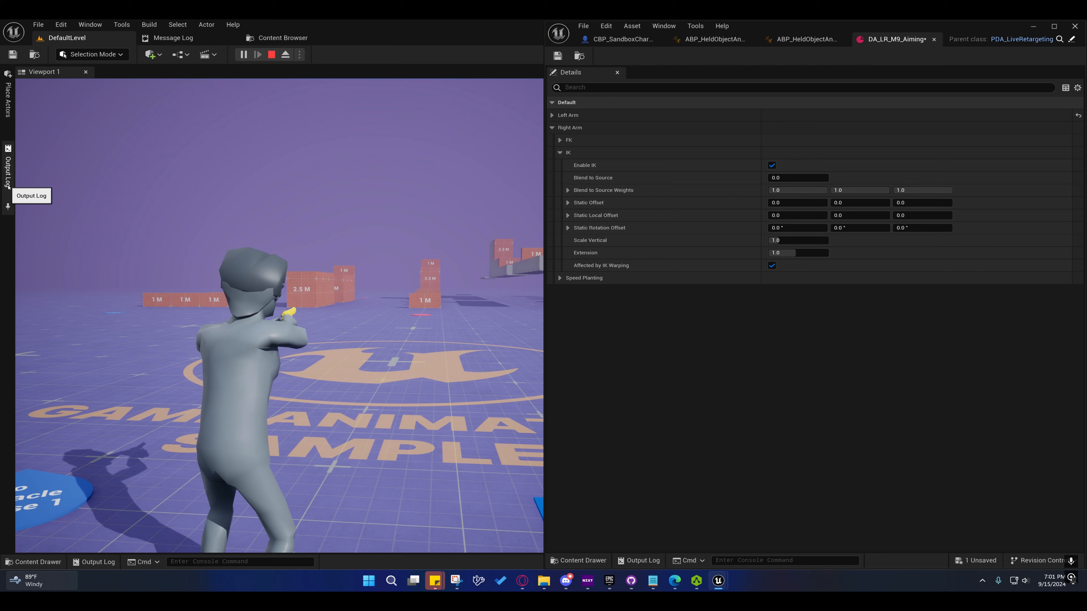
{"action": "left_click", "coordinate": [279, 315]}
{"action": "left_click", "coordinate": [279, 315]}
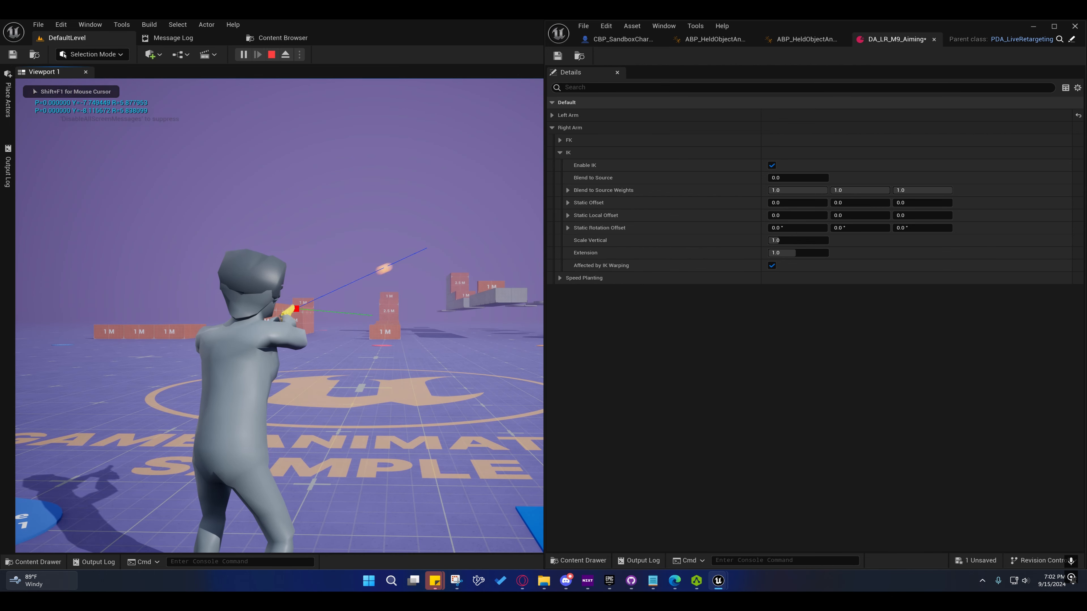
{"action": "left_click", "coordinate": [279, 315]}
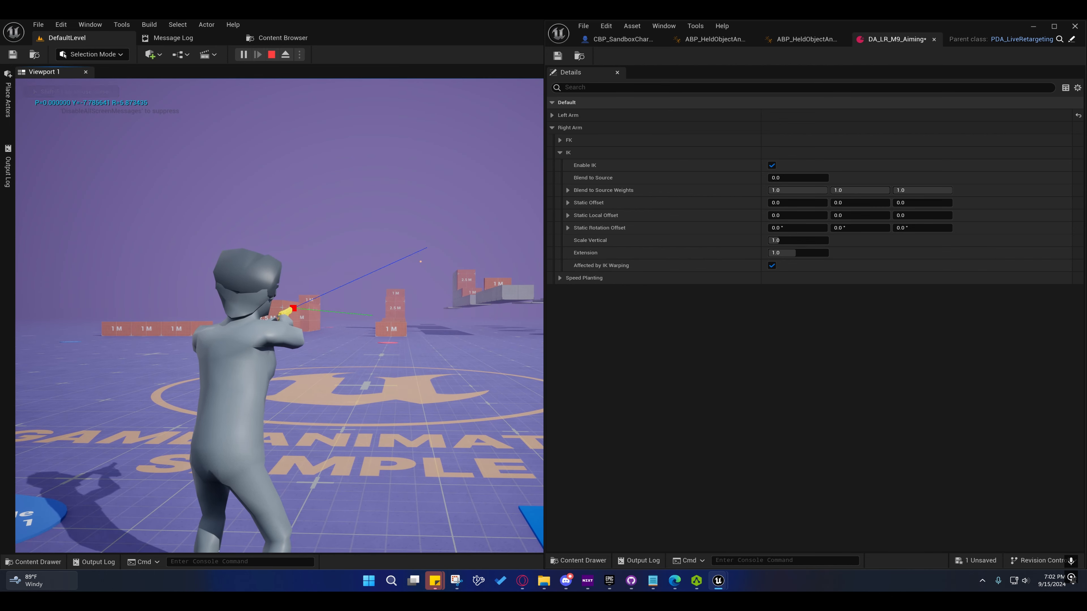
{"action": "left_click", "coordinate": [279, 315]}
{"action": "left_click", "coordinate": [279, 315]}
{"action": "key", "text": "shift+F1"}
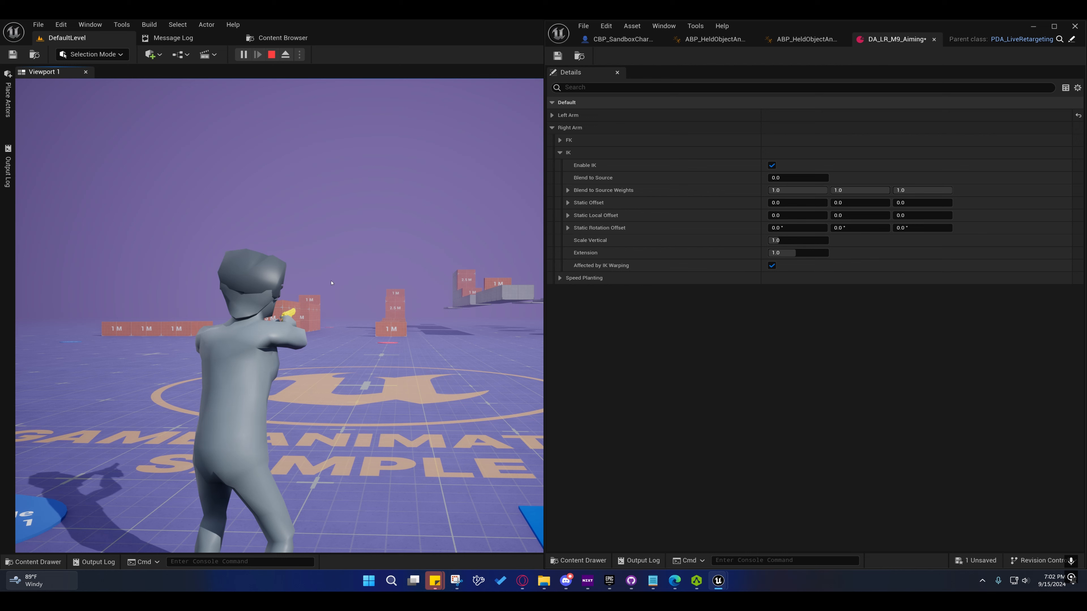
{"action": "left_click", "coordinate": [361, 298]}
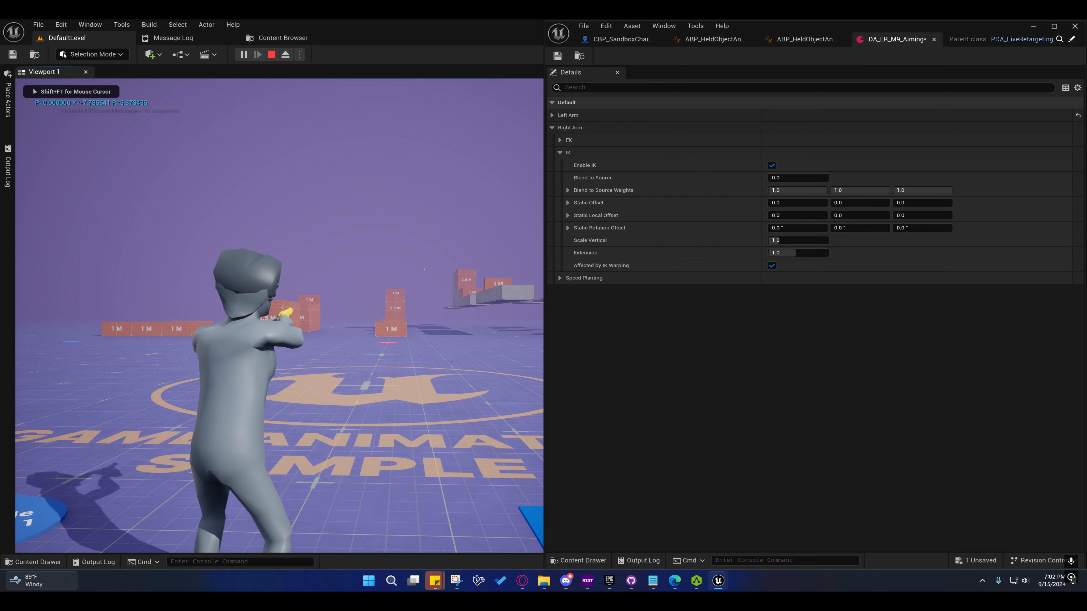
{"action": "left_click", "coordinate": [361, 298]}
{"action": "left_click", "coordinate": [371, 324]}
{"action": "left_click", "coordinate": [370, 324]}
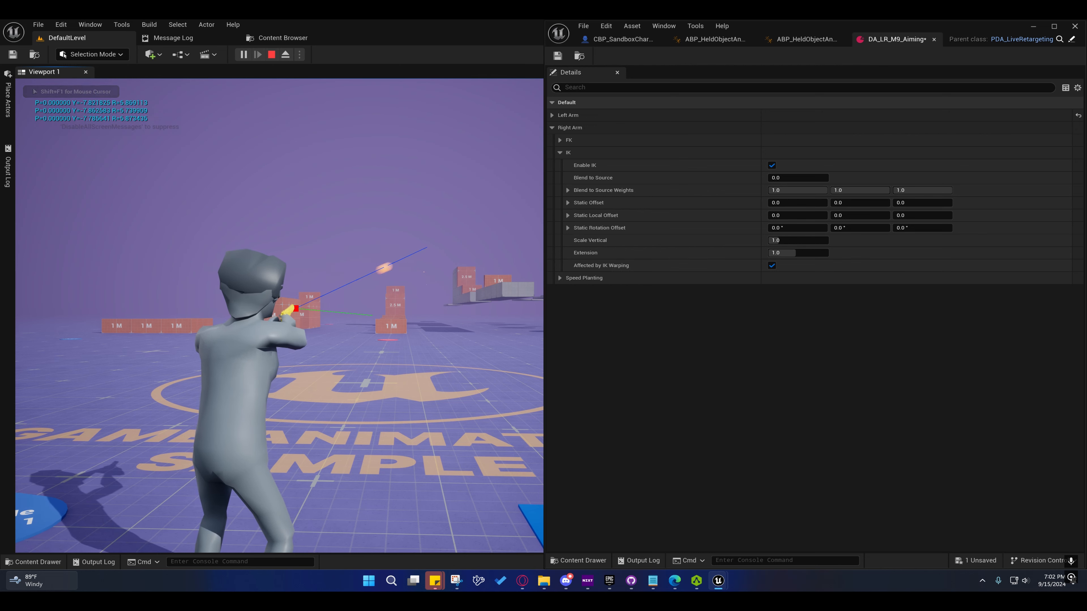
{"action": "key", "text": "shift+F1"}
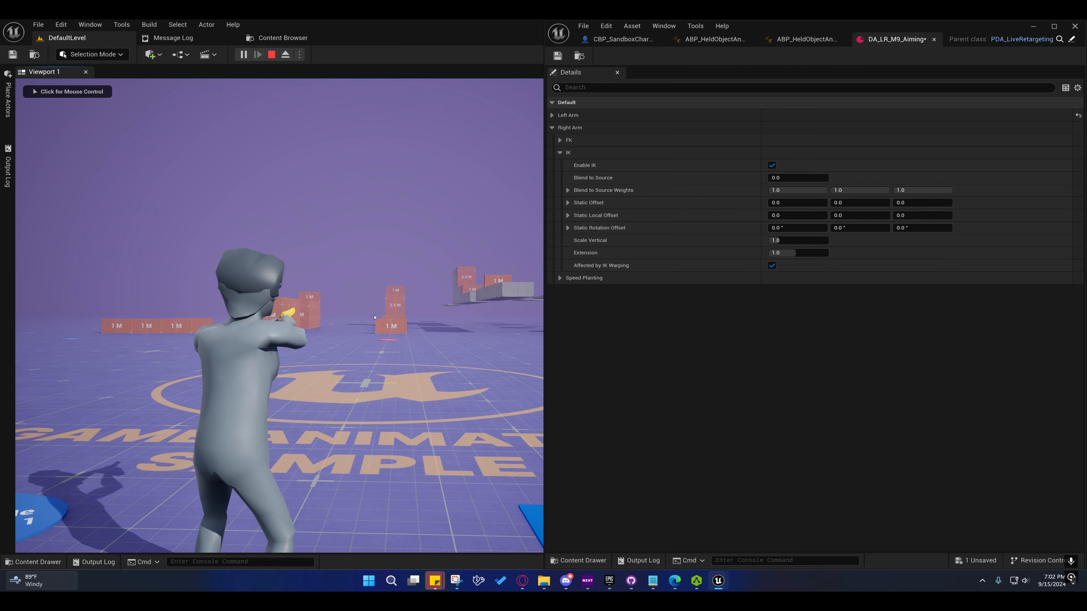
Set the right arm IK's Static Rotation Offset Y to 7.821825°, the negated latest Y value from the output log
{"action": "left_click", "coordinate": [8, 172]}
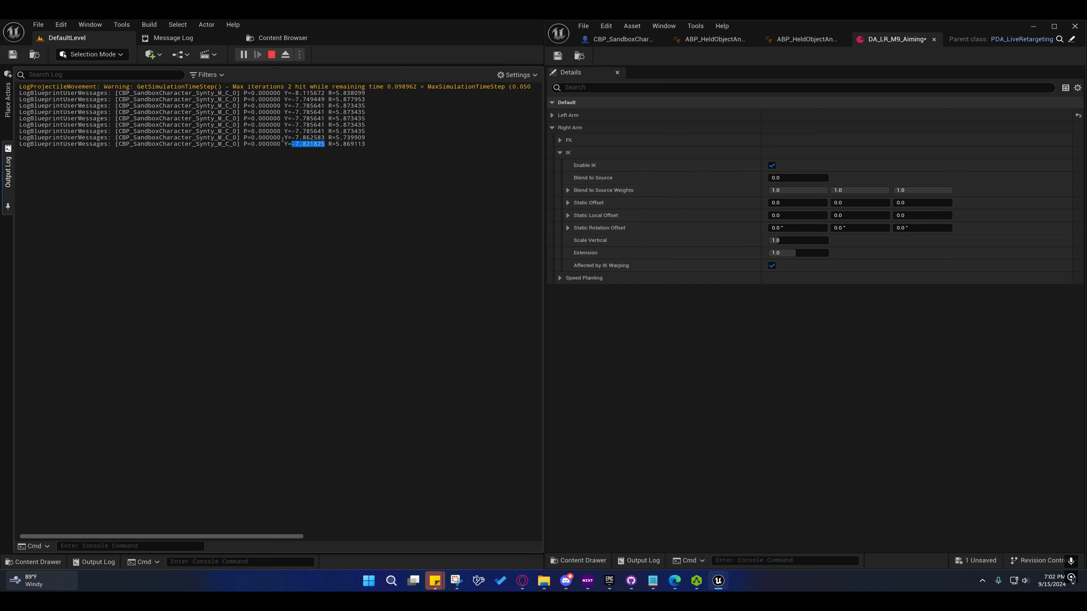
{"action": "left_click", "coordinate": [844, 227]}
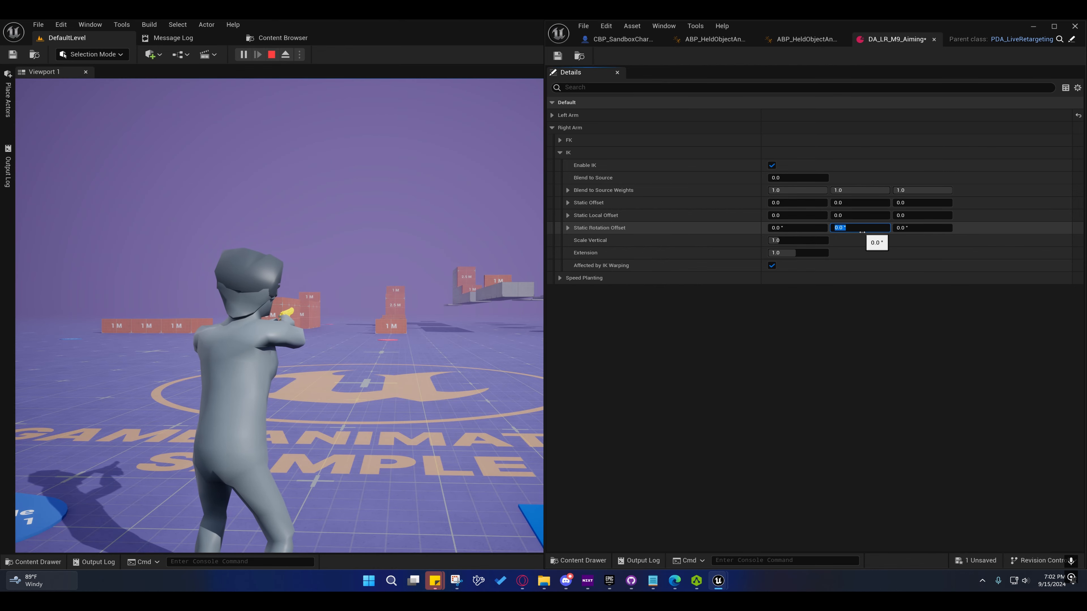
{"action": "type", "text": "-"}
{"action": "type", "text": "-7.821825"}
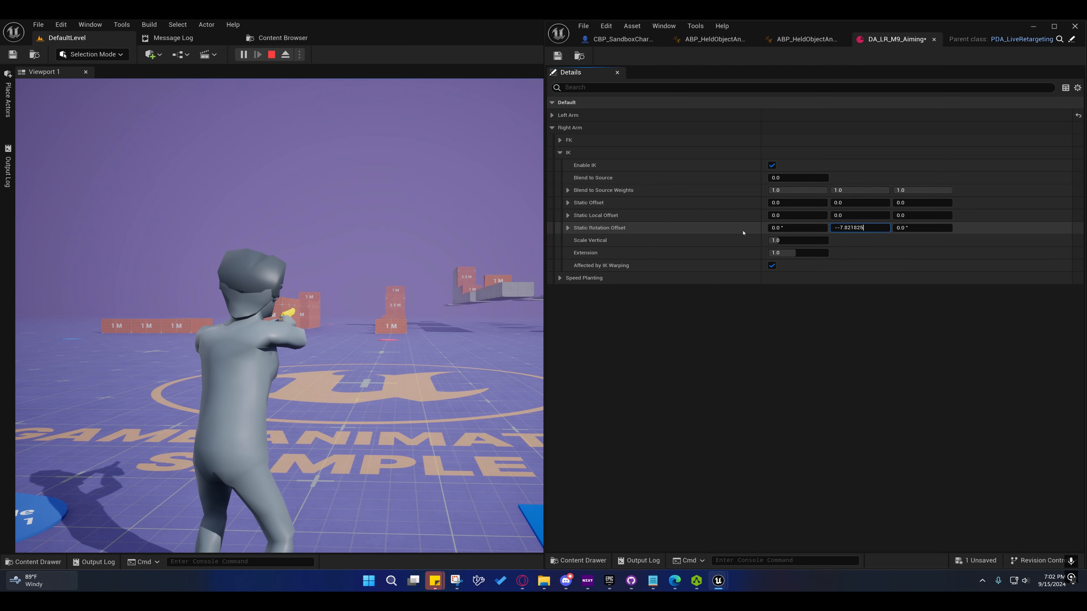
{"action": "key", "text": "Return"}
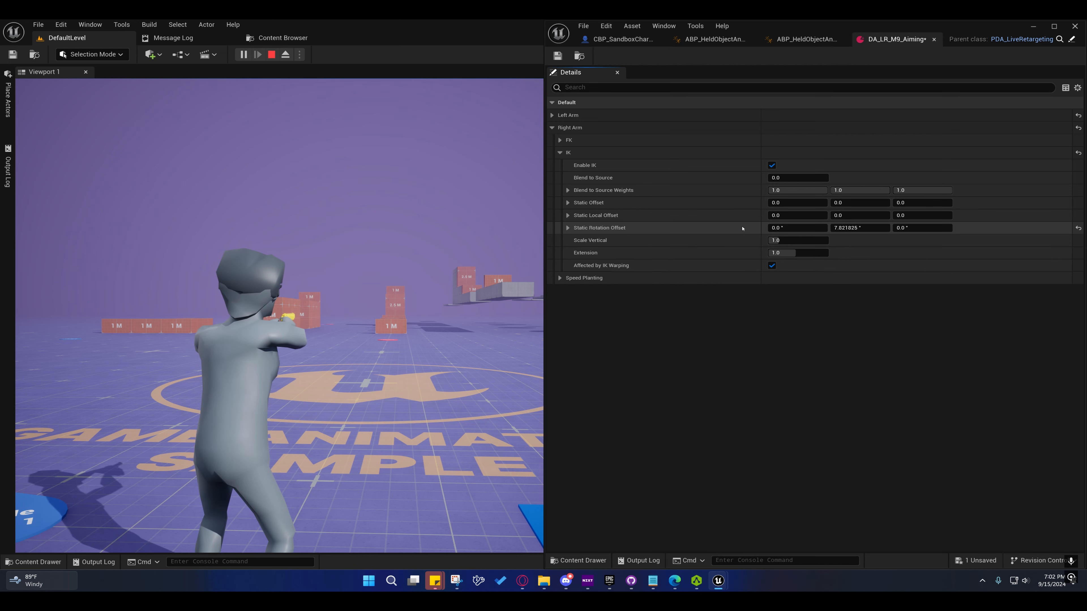
Set the right arm IK's Static Rotation Offset Z to -5.869113°, the negated latest R value from the output log
{"action": "left_click", "coordinate": [7, 171]}
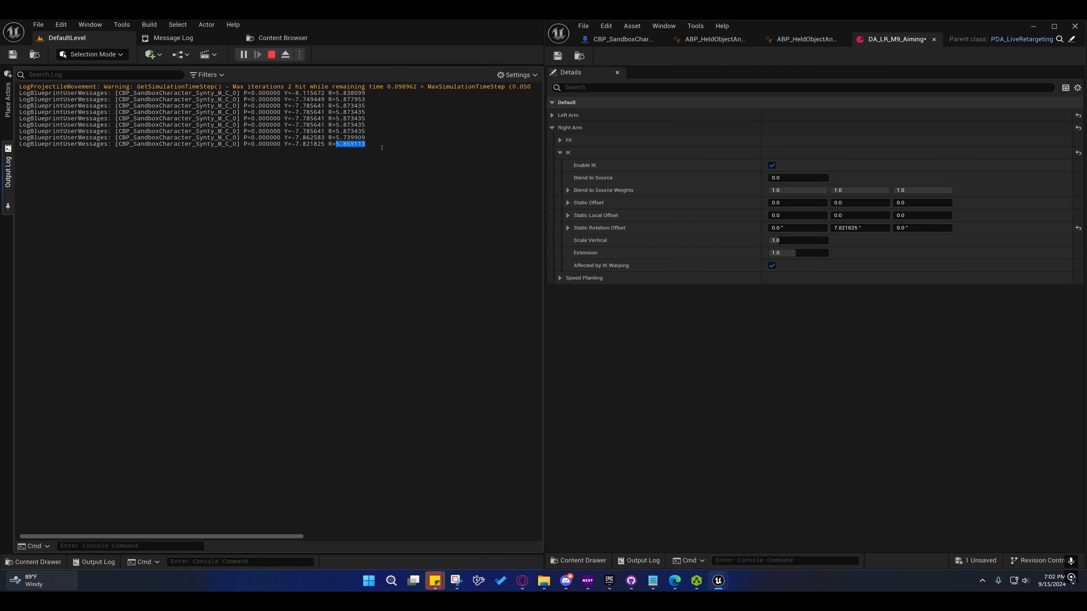
{"action": "left_click", "coordinate": [918, 230]}
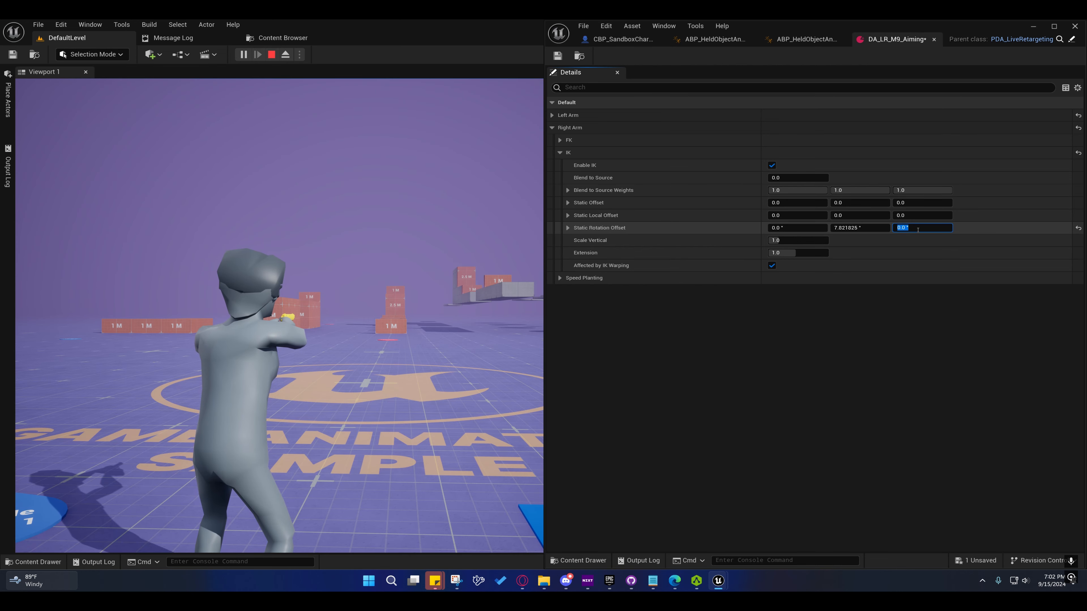
{"action": "type", "text": "-5.869113"}
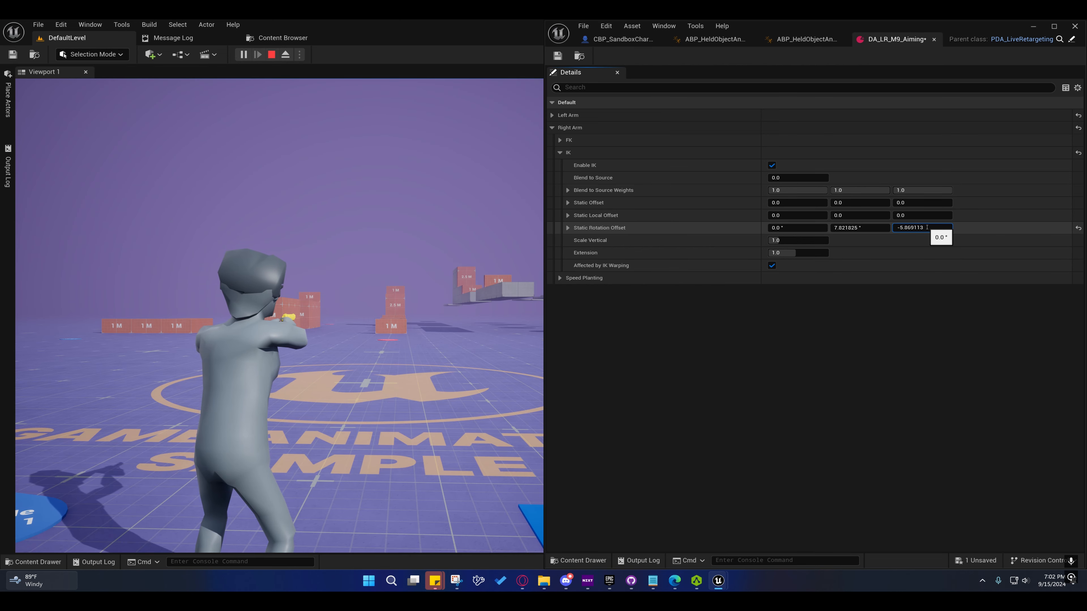
{"action": "key", "text": "Return"}
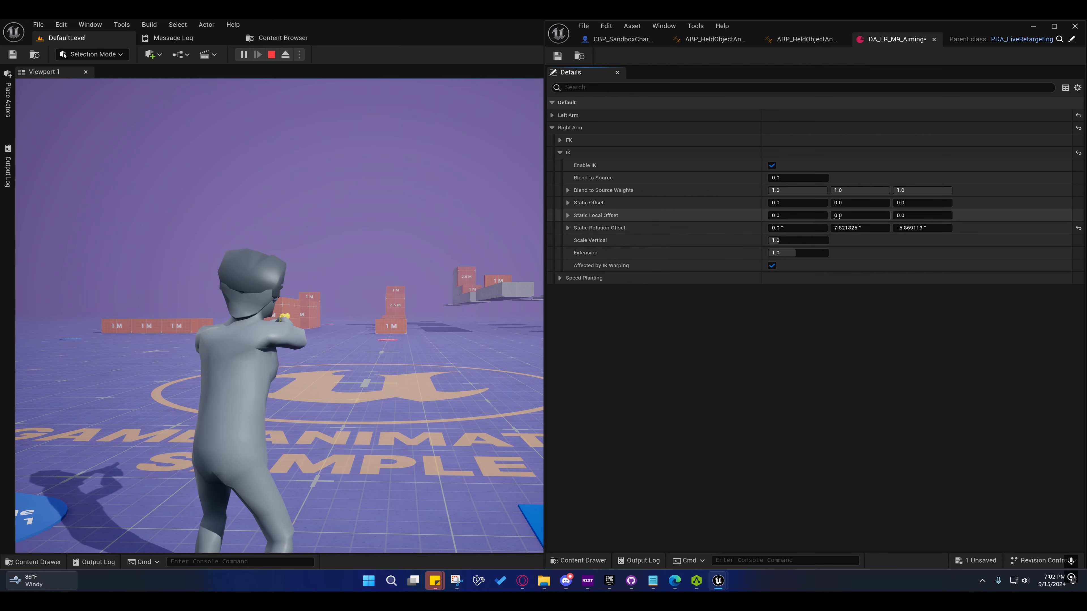
Fire another test shot and subtract the logged Y value -1.198846 from the right arm's Static Rotation Offset Y, giving 9.020671°
{"action": "left_click", "coordinate": [327, 230]}
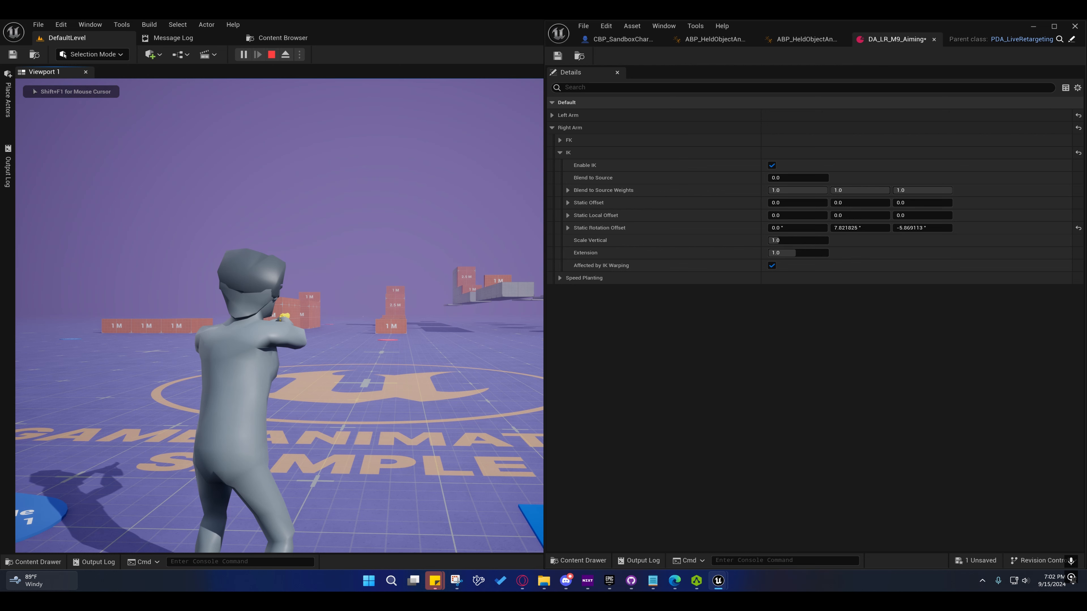
{"action": "key", "text": "shift+F1"}
{"action": "left_click", "coordinate": [7, 173]}
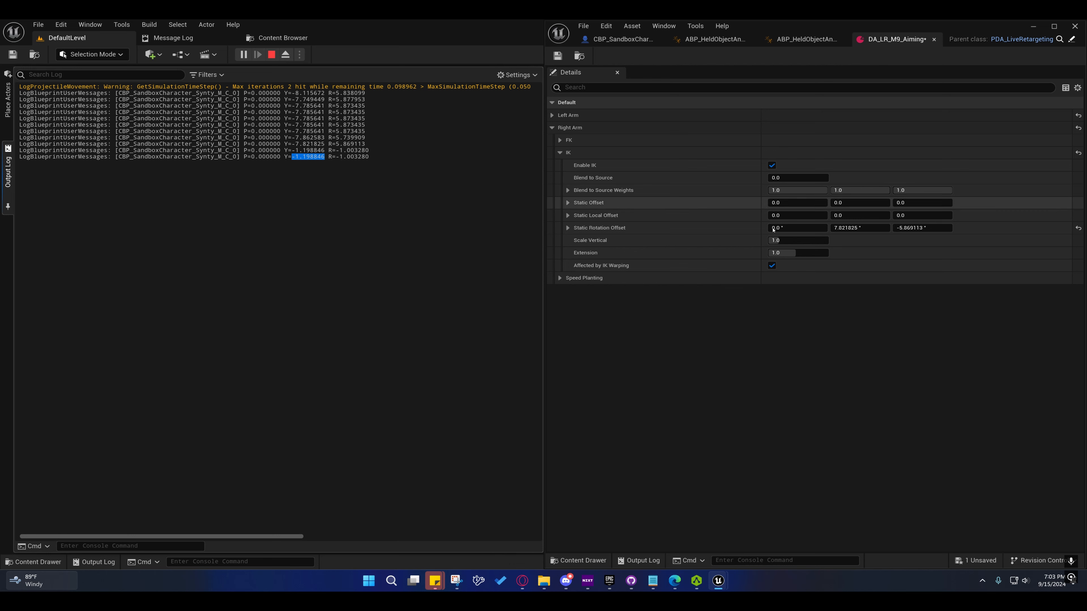
{"action": "left_click", "coordinate": [874, 228]}
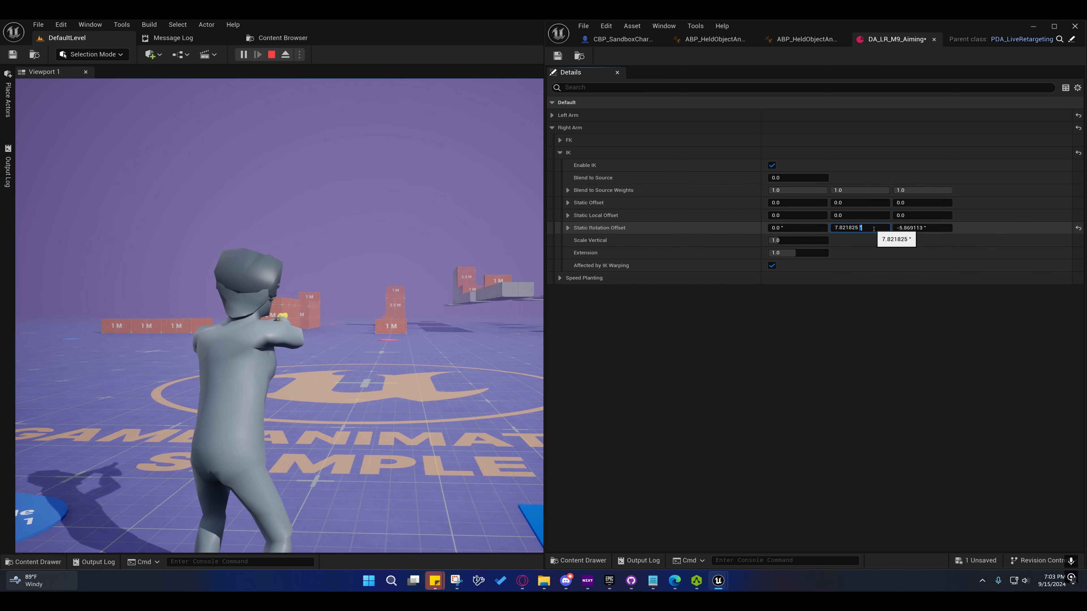
{"action": "type", "text": "-"}
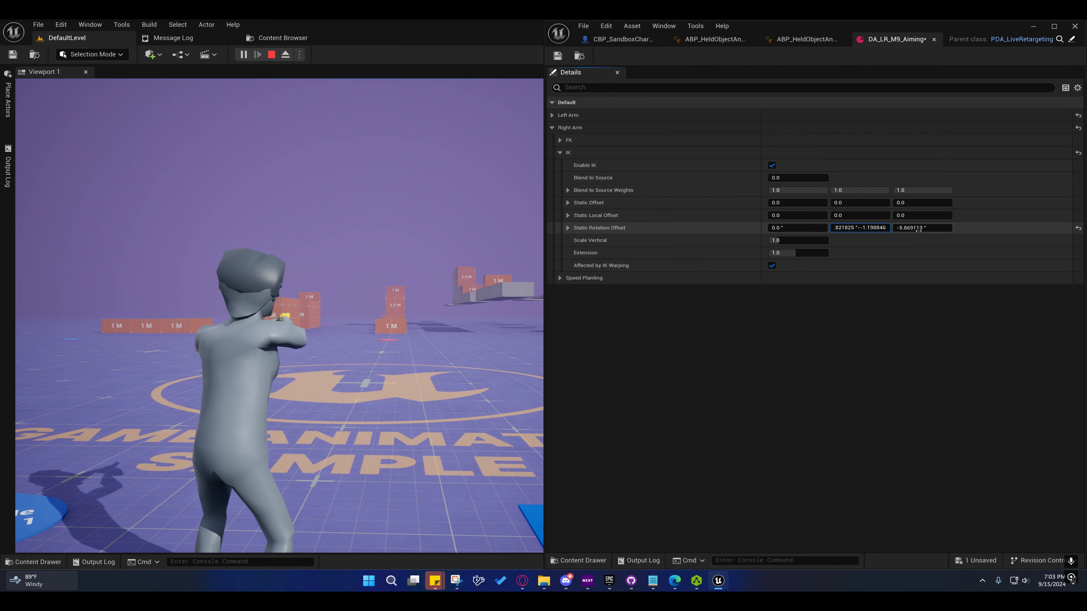
{"action": "type", "text": "-1.198846"}
{"action": "key", "text": "Return"}
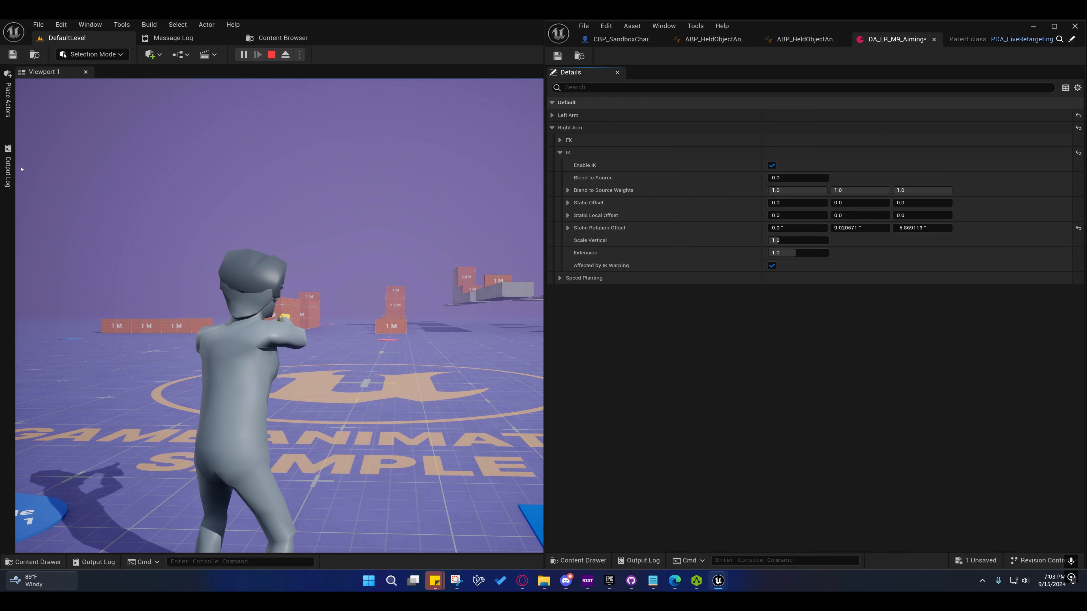
Subtract the logged R value -1.003280 from the right arm's Static Rotation Offset Z, giving -4.865833°
{"action": "left_click", "coordinate": [7, 172]}
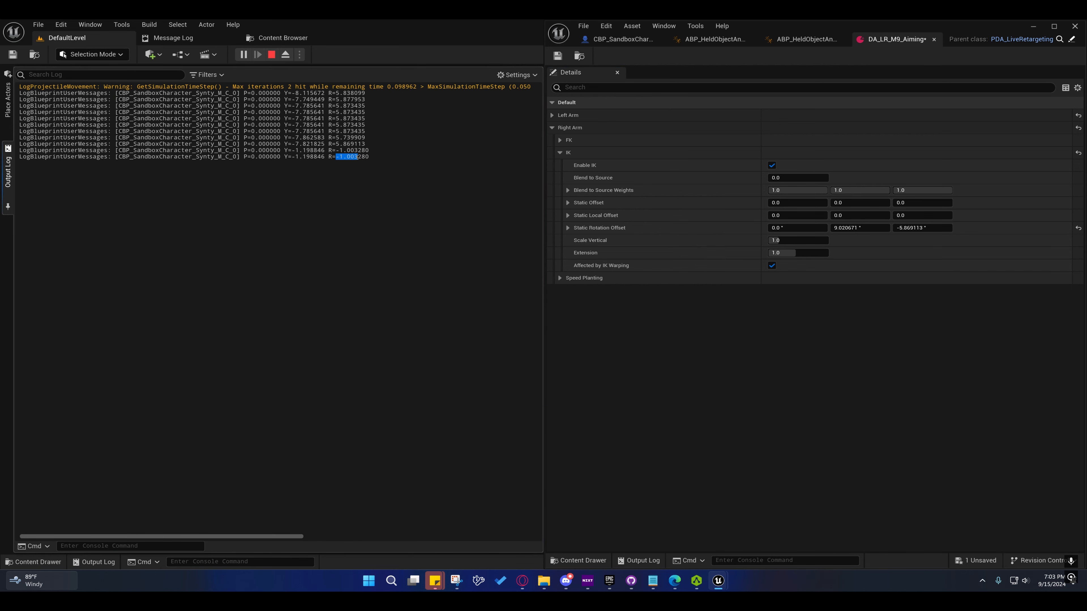
{"action": "left_click", "coordinate": [940, 228]}
{"action": "left_click", "coordinate": [940, 228]}
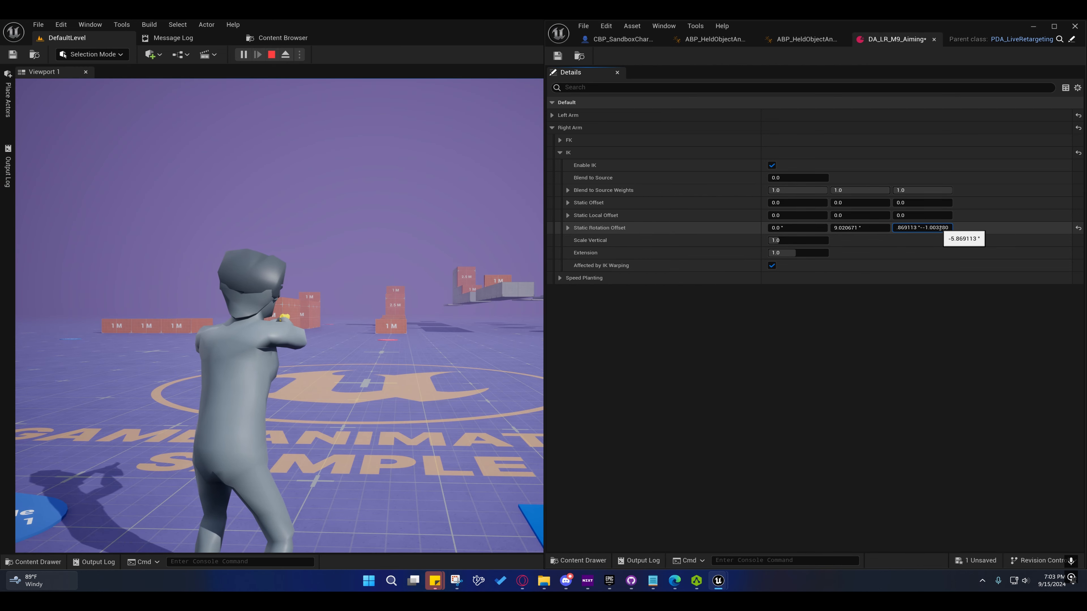
{"action": "key", "text": "Return"}
Fire a test shot to check the corrected aim and save DA_LR_M9_Aiming
{"action": "left_click", "coordinate": [278, 193]}
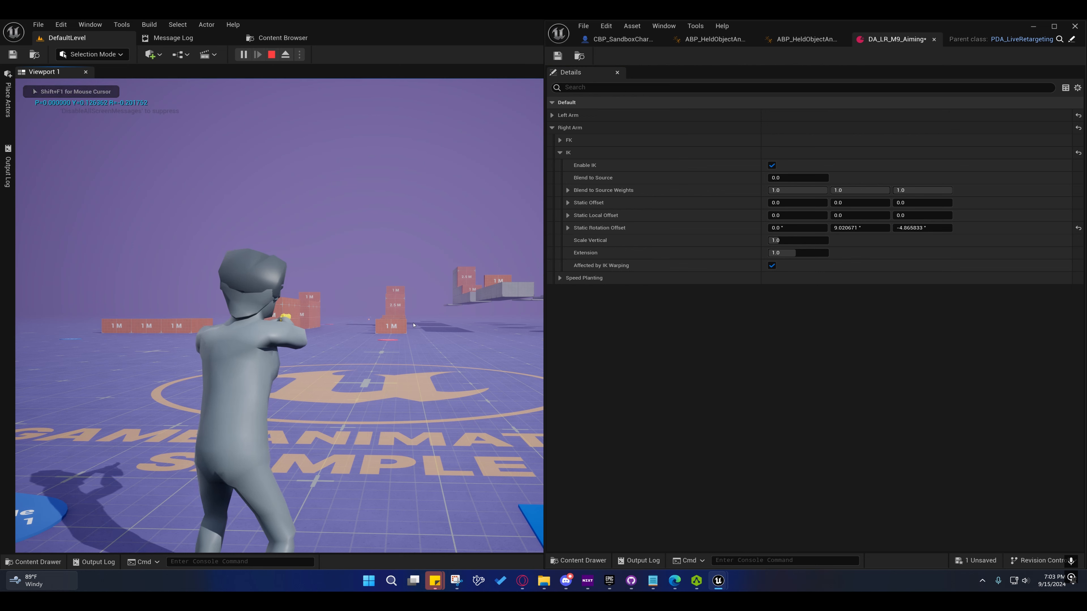
{"action": "key", "text": "shift+F1"}
{"action": "key", "text": "ctrl+s"}
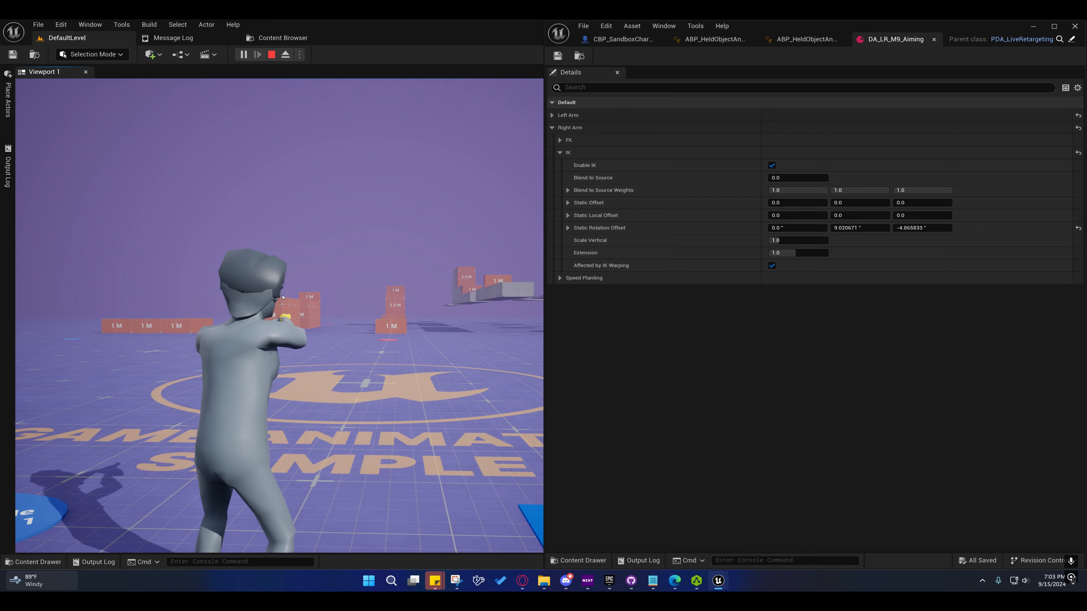
Eject from the playing character and frame the pistol and both hands in a close side view
{"action": "left_click", "coordinate": [286, 55]}
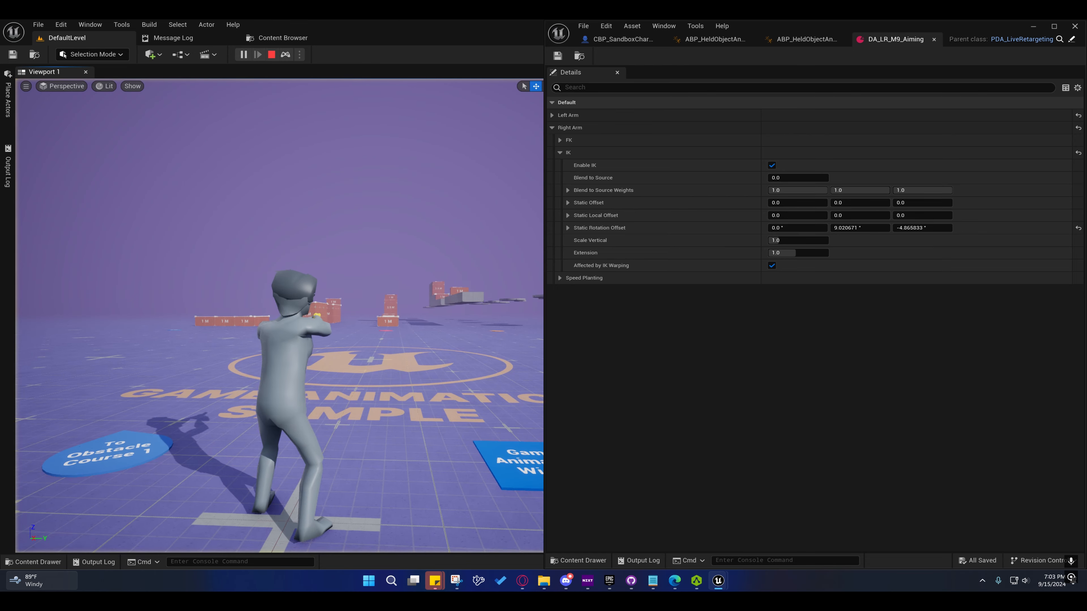
{"action": "right_click_drag", "start_coordinate": [279, 316], "coordinate": [163, 315]}
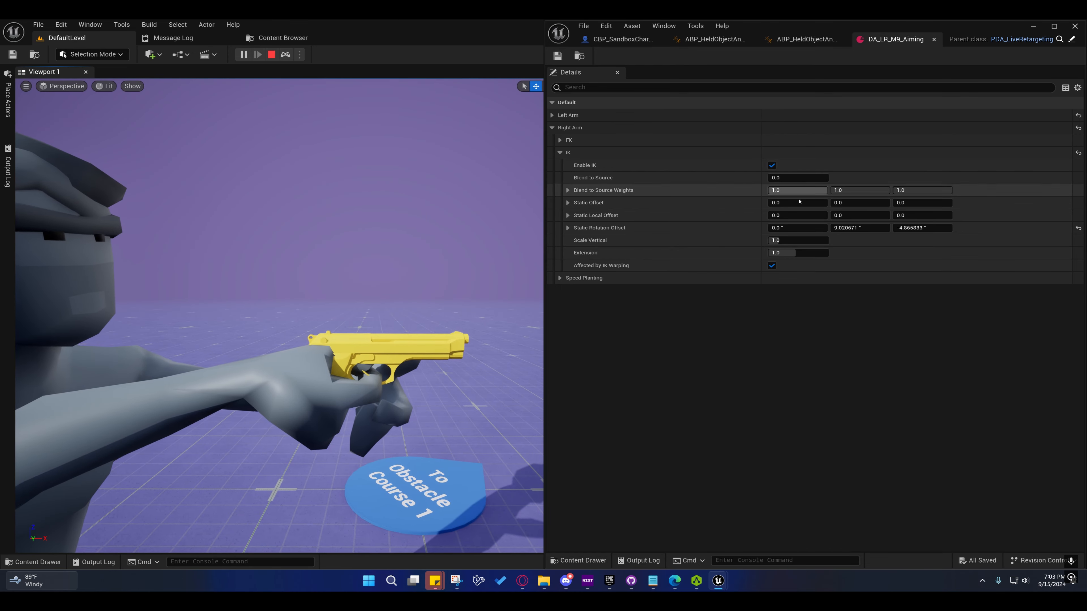
Try a Static Local Offset X of 8.304386 on the right arm's IK and reset it to default
{"action": "left_click_drag", "start_coordinate": [792, 216], "coordinate": [821, 216]}
{"action": "left_click", "coordinate": [553, 115]}
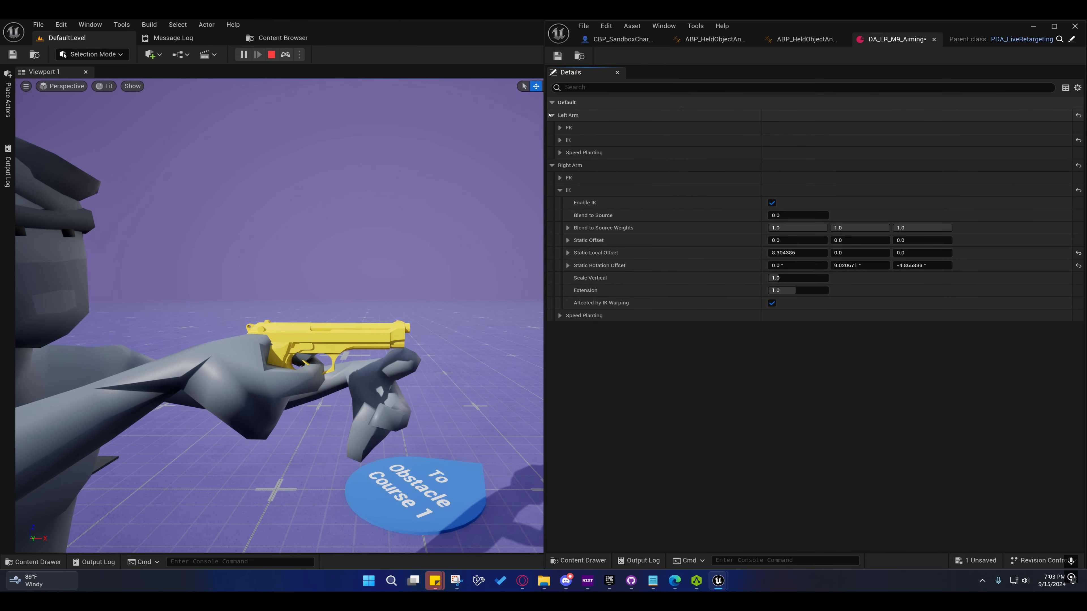
{"action": "left_click", "coordinate": [552, 115]}
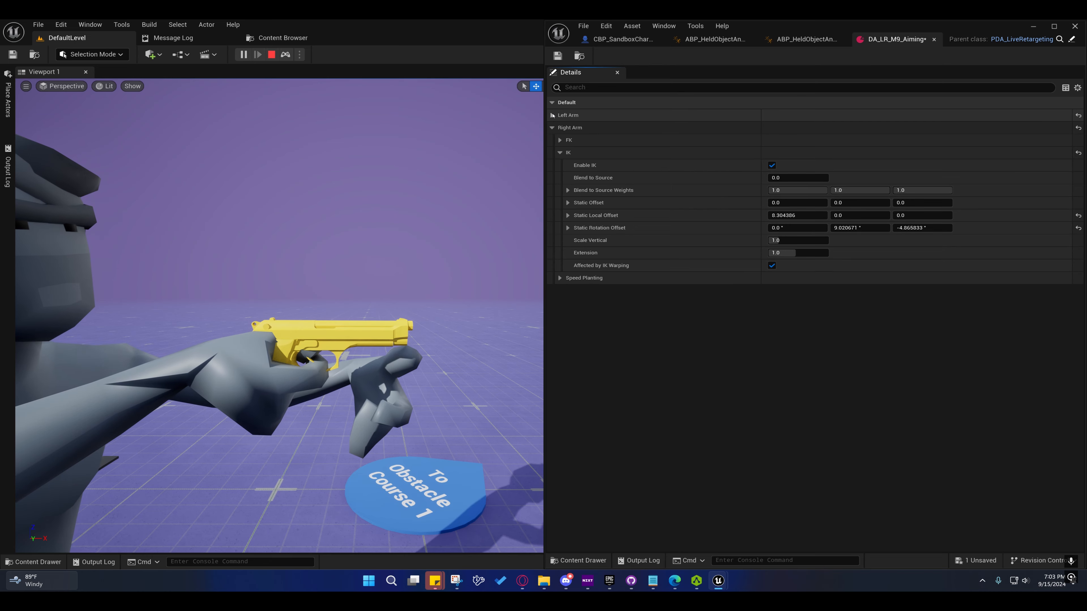
{"action": "left_click", "coordinate": [1078, 215]}
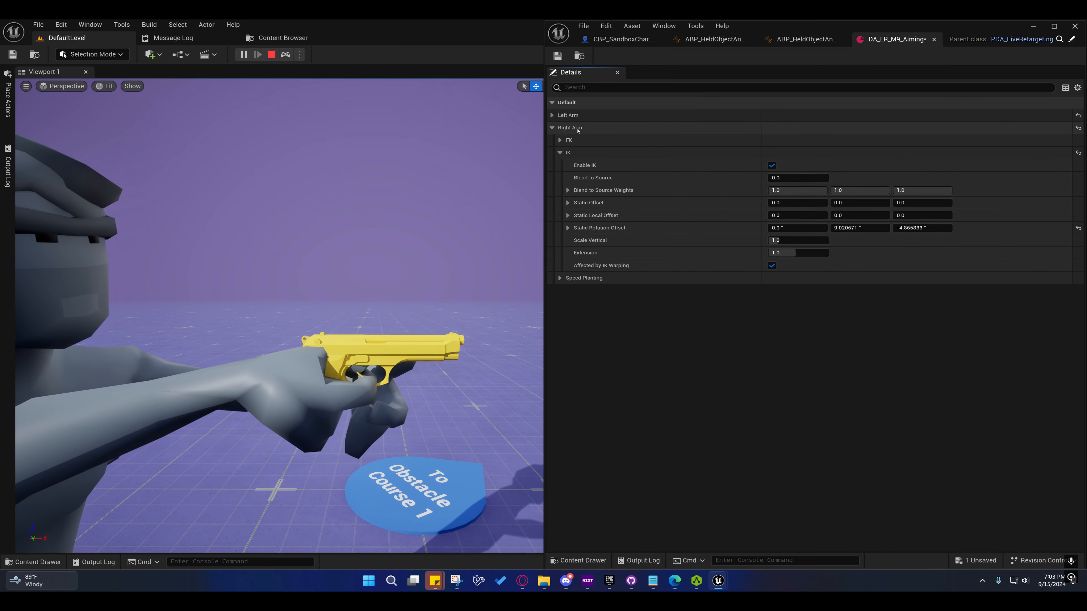
Reset the left arm IK's Static Local Offset and Static Rotation Offset to their defaults
{"action": "left_click", "coordinate": [553, 115]}
{"action": "left_click", "coordinate": [560, 140]}
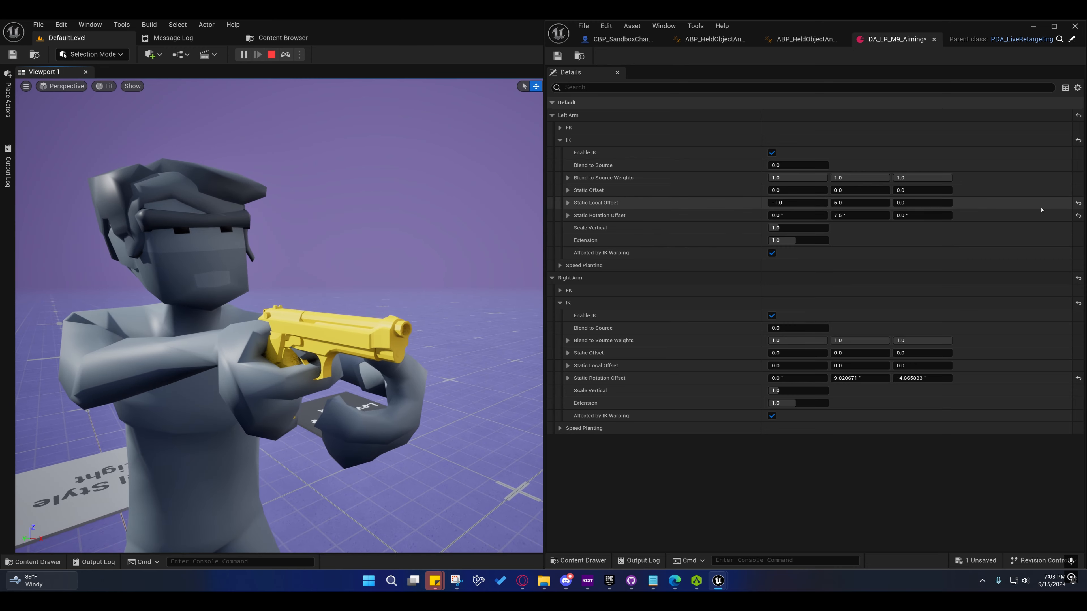
{"action": "left_click", "coordinate": [1079, 203]}
{"action": "left_click", "coordinate": [1079, 216]}
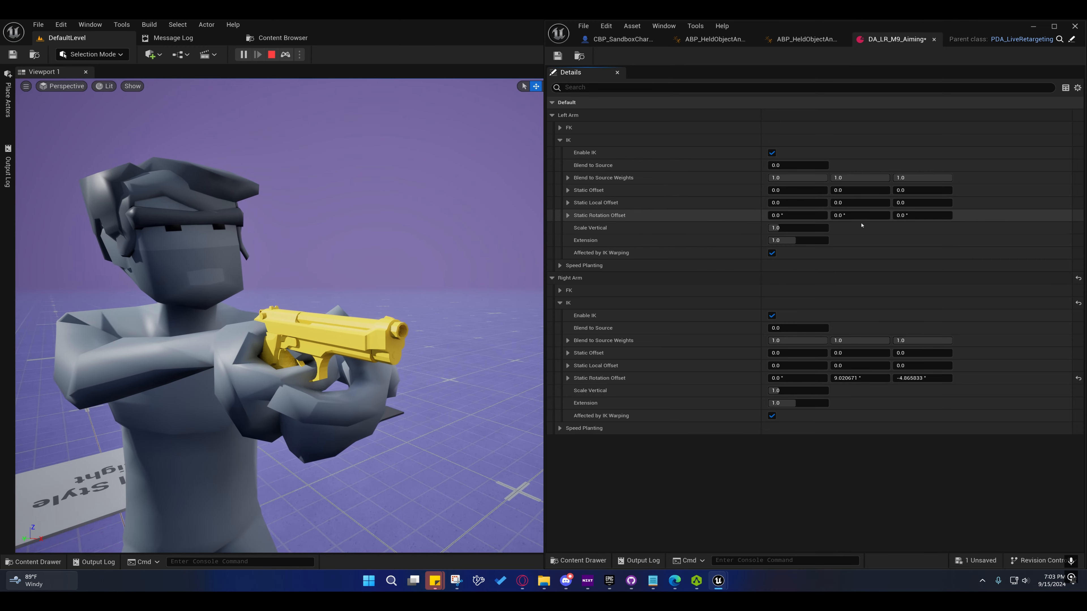
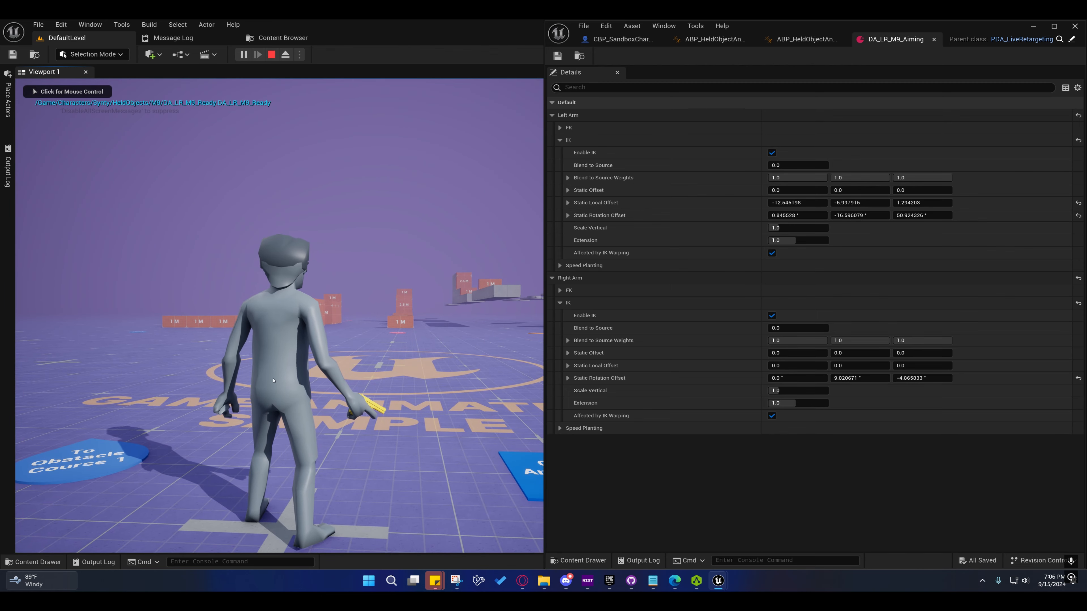
Have the playing character aim the M4A1, open Synty's DA_HOD_M4A1, then eject and frame the rifle and hands closely
{"action": "left_click", "coordinate": [364, 321]}
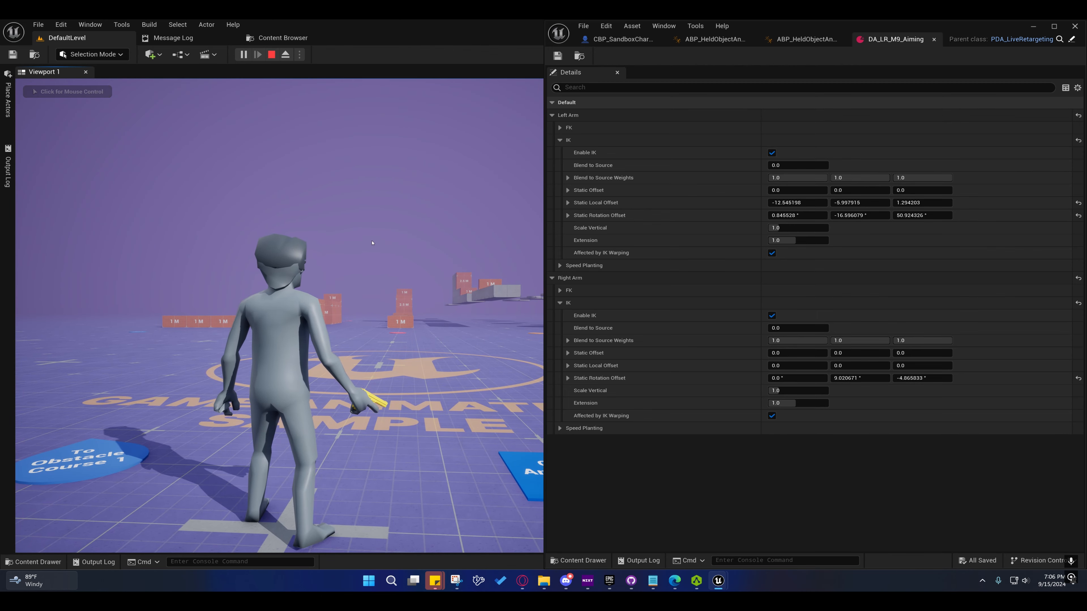
{"action": "key", "text": "shift+F1"}
{"action": "left_click", "coordinate": [578, 560]}
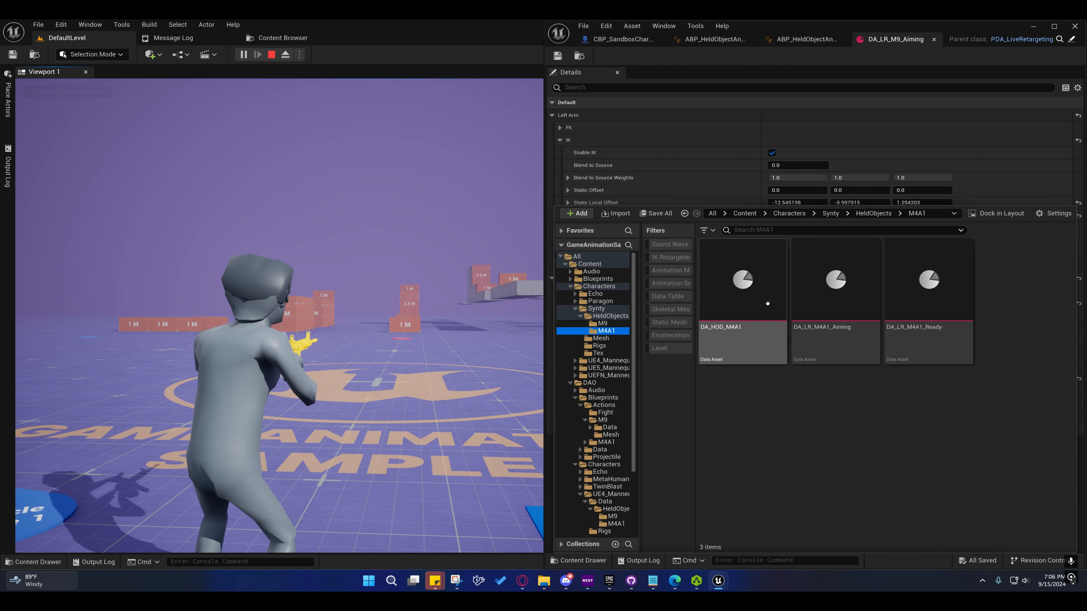
{"action": "double_click", "coordinate": [746, 303]}
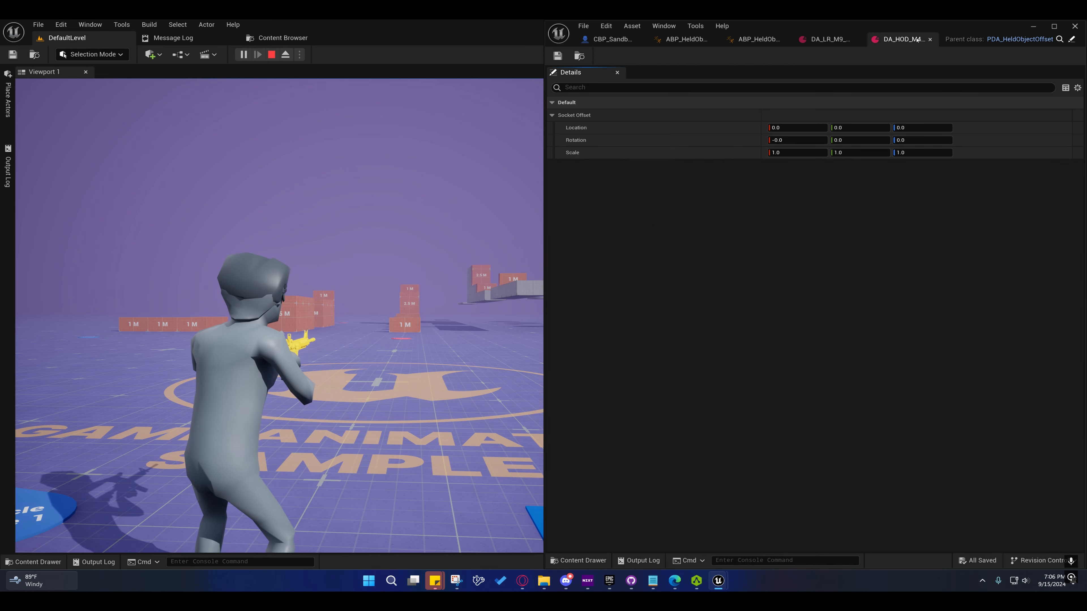
{"action": "key", "text": "F8"}
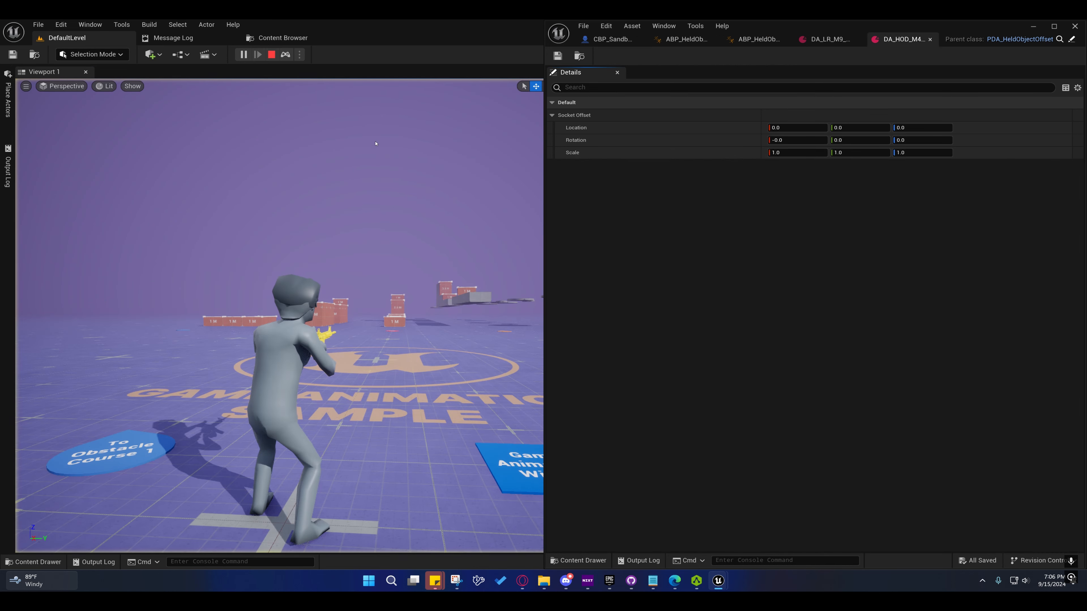
{"action": "mouse_move", "coordinate": [279, 315]}
{"action": "right_mouse_down"}
{"action": "mouse_move", "coordinate": [192, 316]}
{"action": "mouse_move", "coordinate": [279, 316]}
{"action": "right_mouse_up"}
Close DA_HOD_M4A1, open DA_LR_M4A1_Aiming from the Synty M4A1 folder and reset its Right Arm settings to default
{"action": "left_click", "coordinate": [930, 39]}
{"action": "left_click", "coordinate": [577, 561]}
{"action": "double_click", "coordinate": [836, 300]}
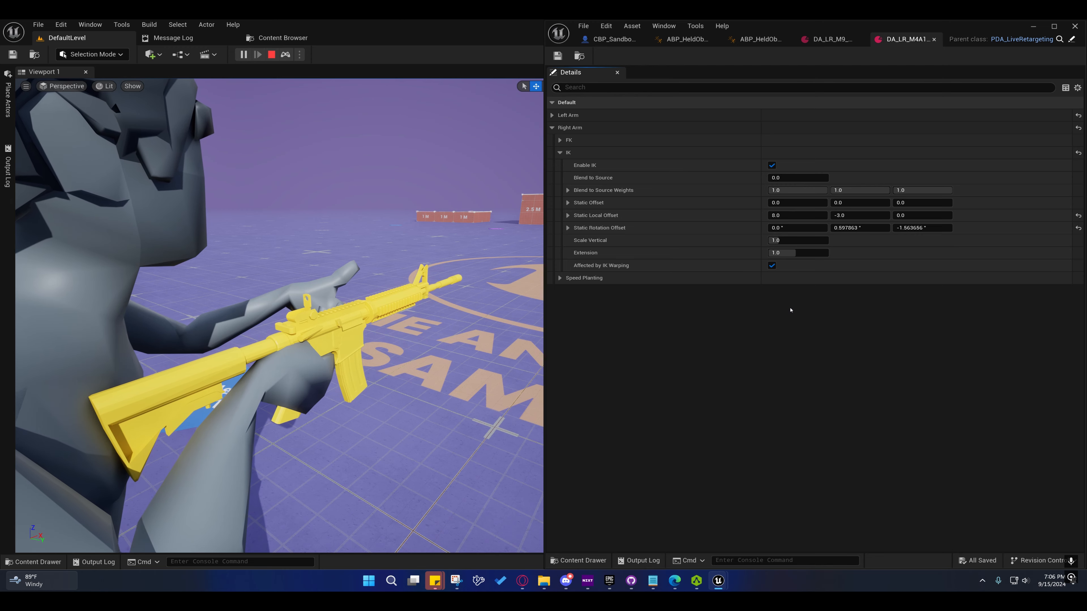
{"action": "left_click", "coordinate": [578, 561]}
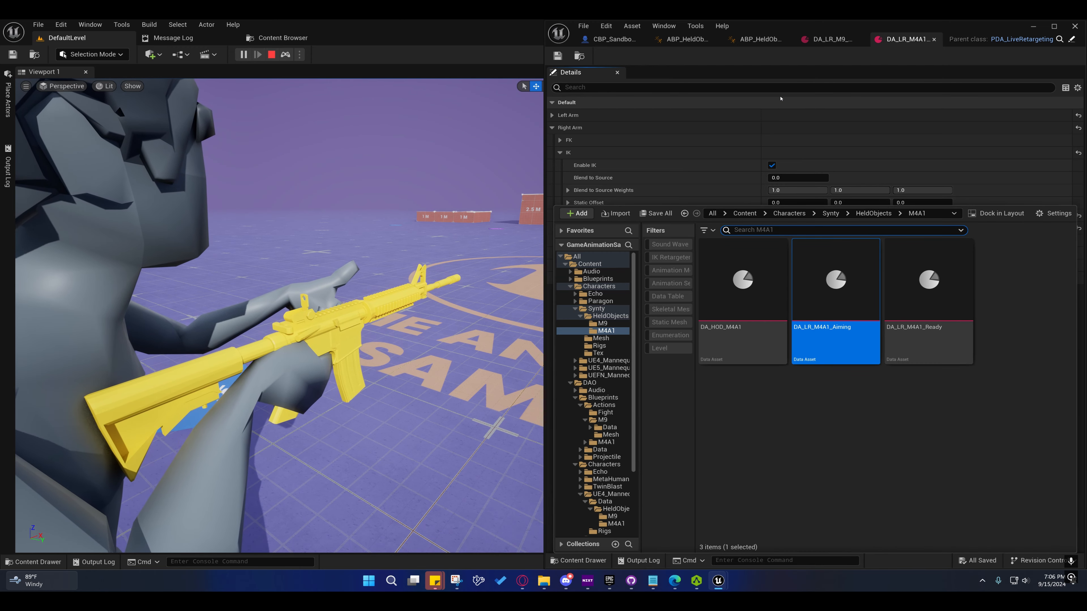
{"action": "left_click", "coordinate": [1077, 128]}
Repossess the character, fire a test shot and set the right arm IK's Static Rotation Offset Y to the negated logged yaw, 1.769793°
{"action": "left_click", "coordinate": [285, 54]}
{"action": "left_click", "coordinate": [8, 171]}
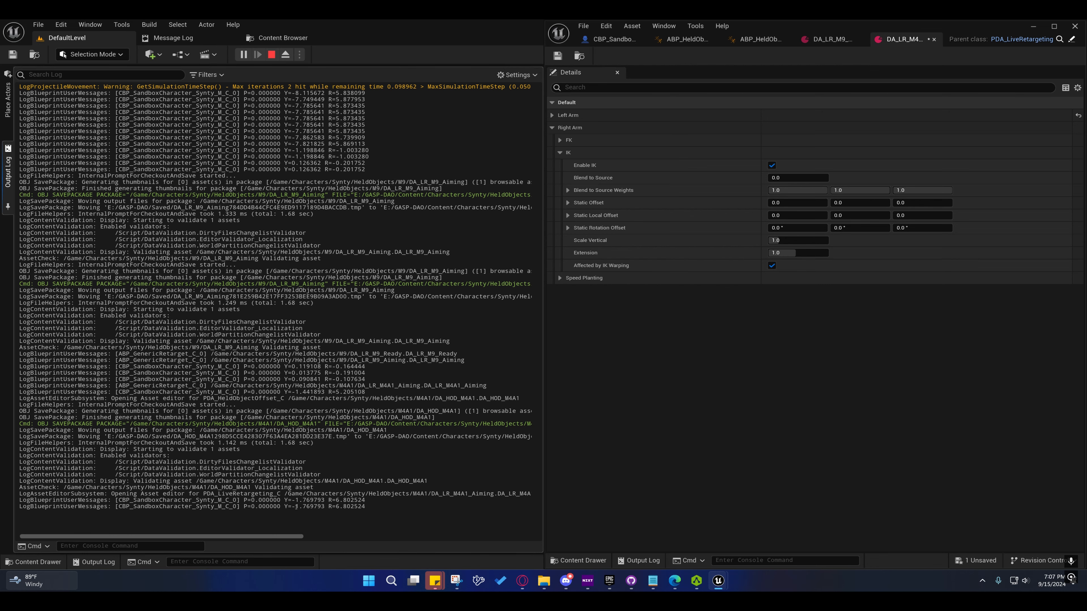
{"action": "left_click_drag", "start_coordinate": [292, 507], "coordinate": [324, 507]}
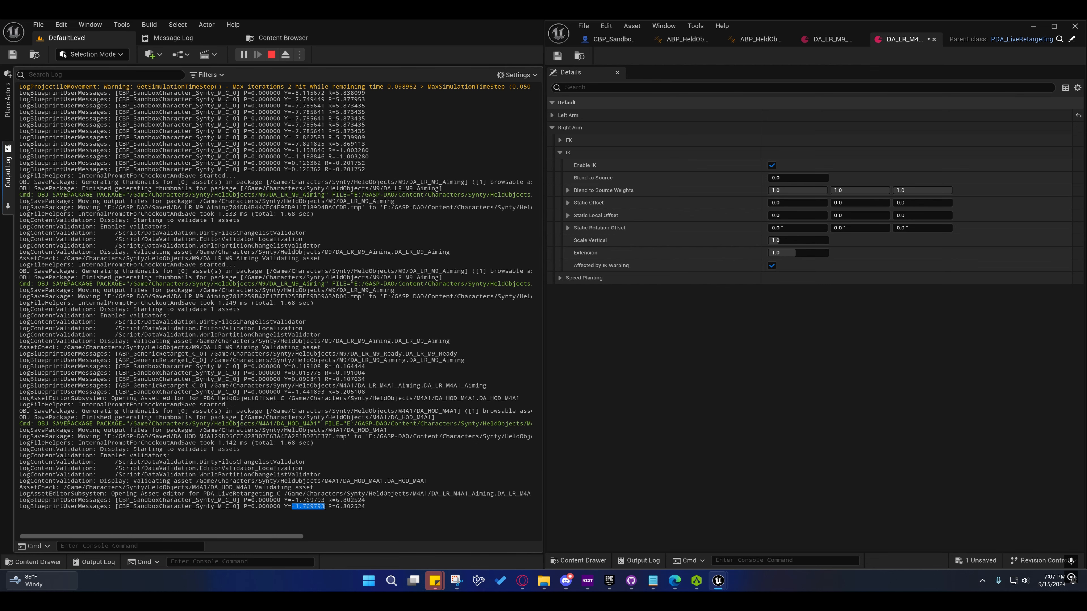
{"action": "left_click", "coordinate": [851, 229]}
{"action": "type", "text": "-"}
{"action": "key", "text": "ctrl+v"}
Set the right arm IK's Static Rotation Offset Z to the negated logged R value, -6.802524°
{"action": "left_click", "coordinate": [8, 171]}
{"action": "left_click_drag", "start_coordinate": [335, 507], "coordinate": [365, 507]}
{"action": "key", "text": "ctrl+c"}
{"action": "left_click", "coordinate": [921, 228]}
{"action": "type", "text": "-"}
{"action": "key", "text": "ctrl+v"}
Subtract the latest logged yaw of -1.196909 from the right arm's Static Rotation Offset Y, making it 2.966702°
{"action": "left_click", "coordinate": [8, 171]}
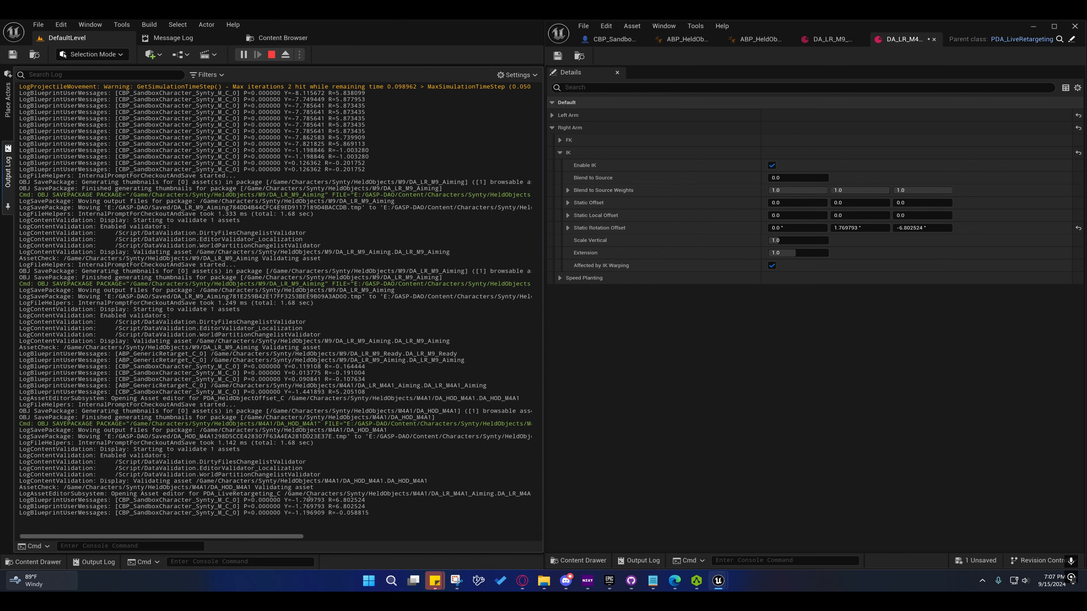
{"action": "left_click_drag", "start_coordinate": [292, 516], "coordinate": [324, 513]}
{"action": "key", "text": "ctrl+c"}
{"action": "left_click", "coordinate": [872, 227]}
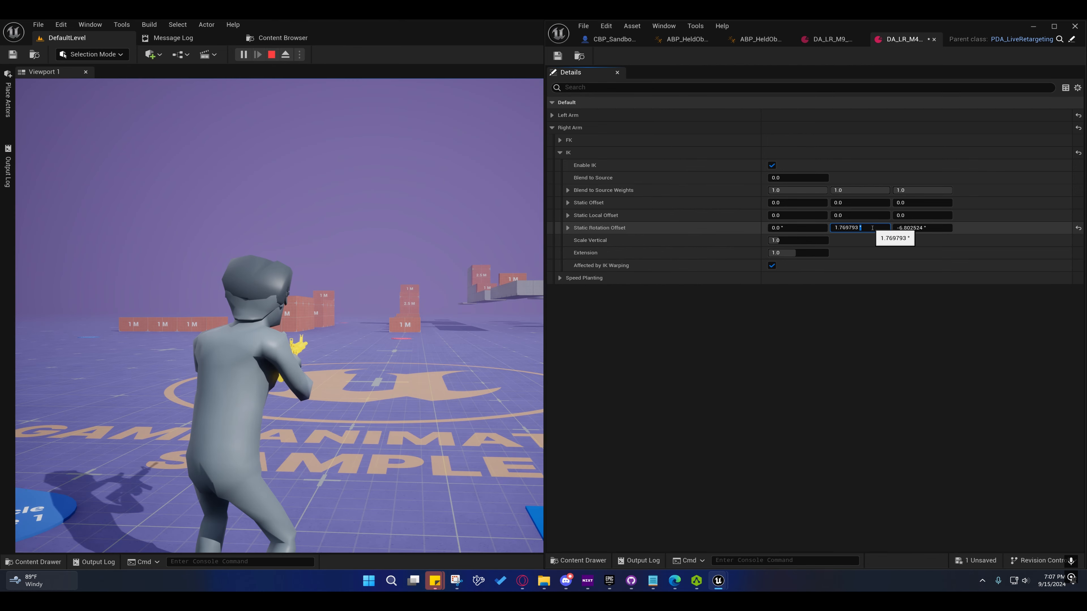
{"action": "type", "text": "-"}
{"action": "key", "text": "ctrl+v"}
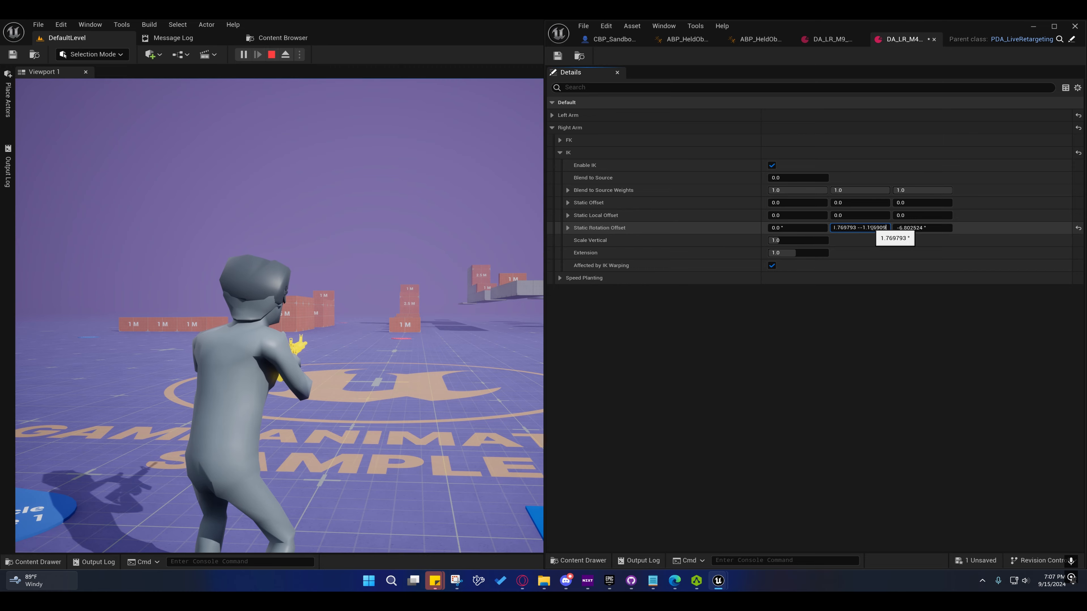
{"action": "key", "text": "Return"}
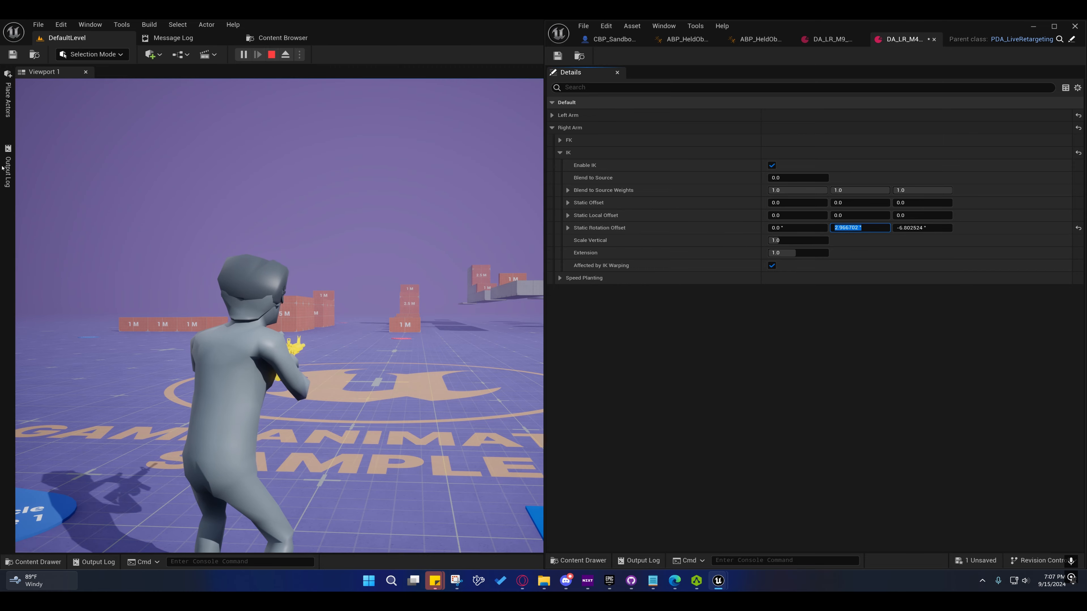
Subtract the logged R of -0.058815 from Static Rotation Offset Z, making it -6.743709°, and fire a test shot
{"action": "left_click", "coordinate": [8, 171]}
{"action": "left_click_drag", "start_coordinate": [337, 514], "coordinate": [370, 513]}
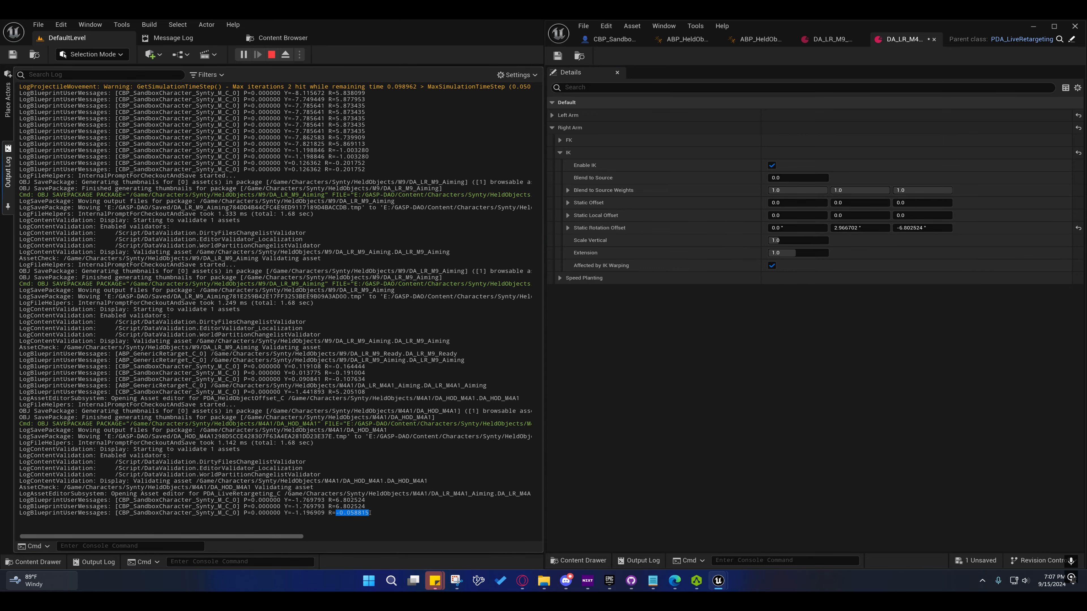
{"action": "left_click", "coordinate": [938, 228]}
{"action": "left_click", "coordinate": [939, 228]}
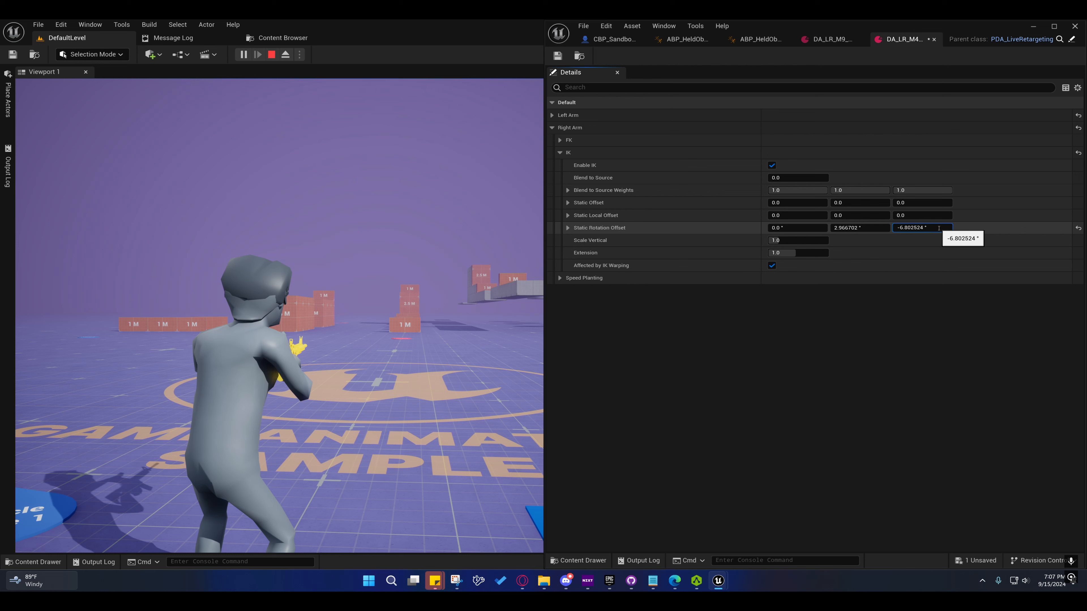
{"action": "type", "text": "-"}
{"action": "key", "text": "ctrl+v"}
{"action": "key", "text": "Return"}
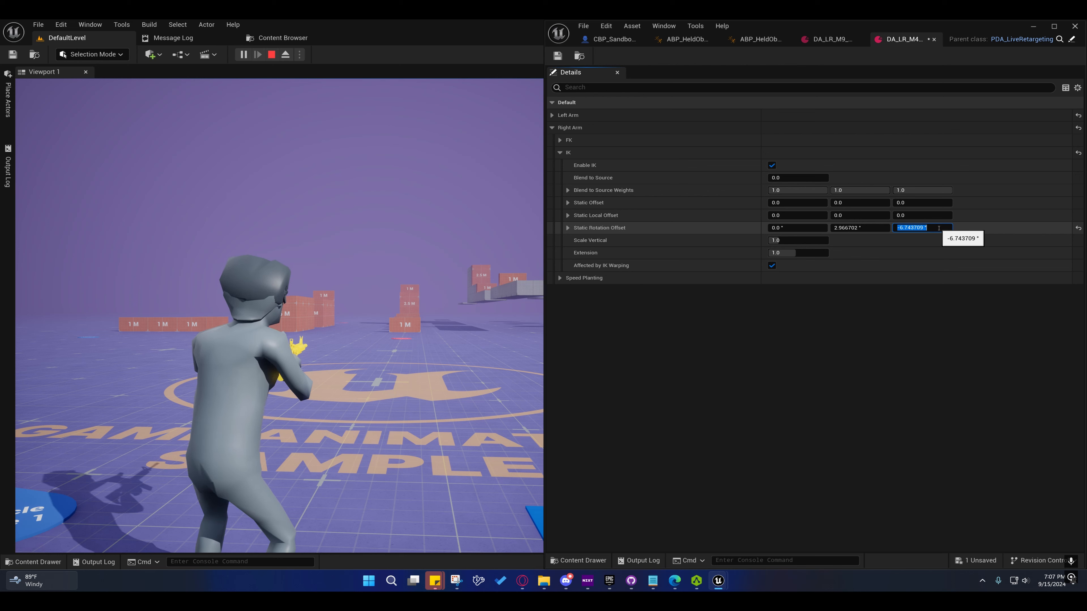
{"action": "left_click", "coordinate": [359, 324]}
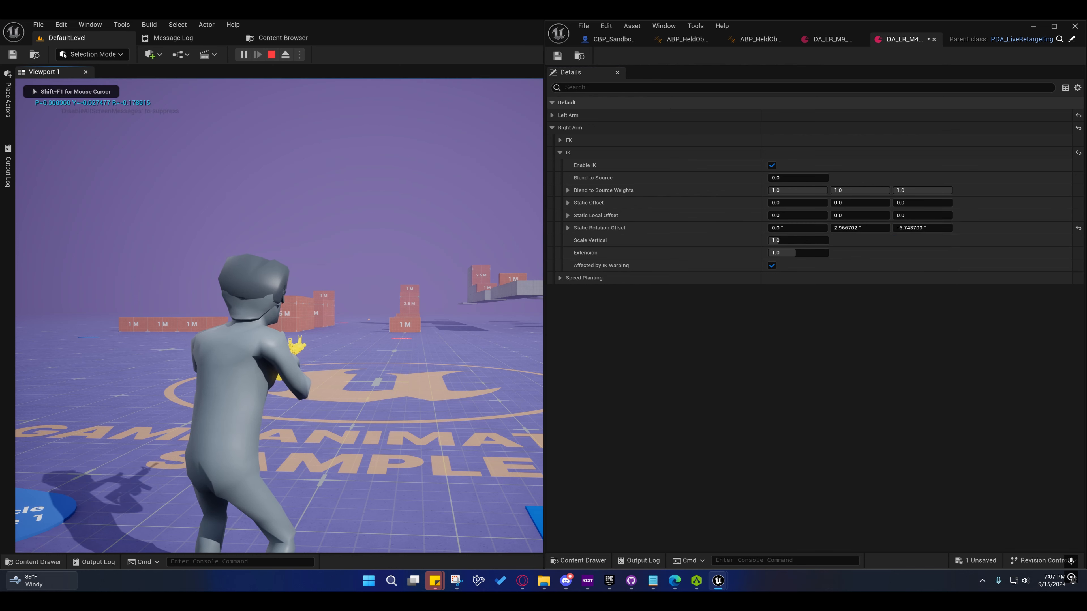
{"action": "key", "text": "shift+F1"}
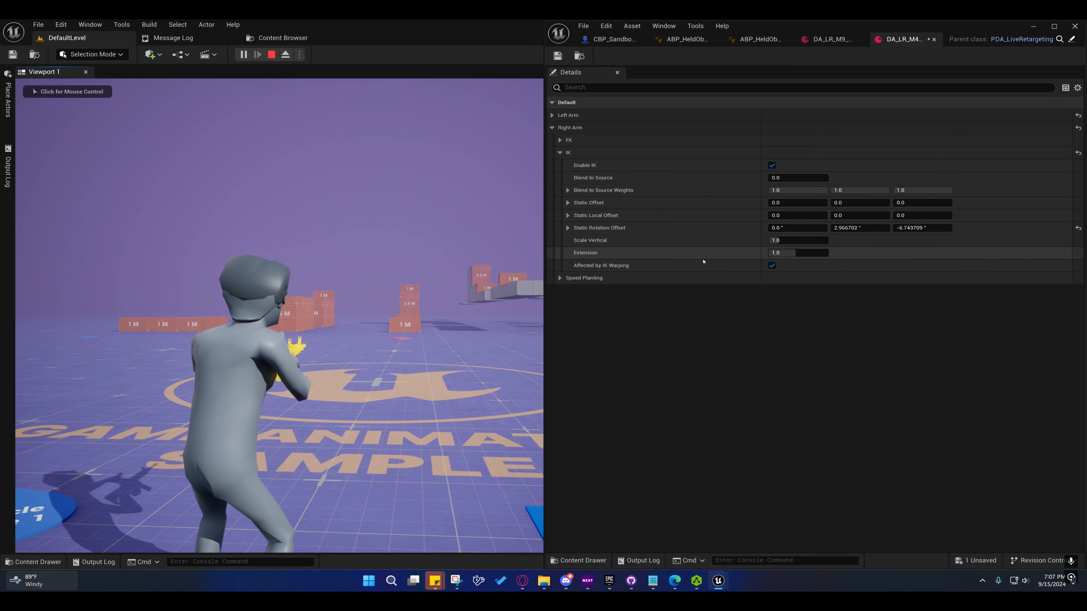
Eject from the character and set the right arm IK's Static Local Offset to 14.357321, -7.252119, 7.47326
{"action": "left_click", "coordinate": [285, 54]}
{"action": "right_click_drag", "start_coordinate": [280, 315], "coordinate": [171, 381]}
{"action": "key", "text": "w"}
{"action": "left_click_drag", "start_coordinate": [794, 216], "coordinate": [852, 215]}
{"action": "left_click_drag", "start_coordinate": [859, 216], "coordinate": [830, 216]}
{"action": "left_click_drag", "start_coordinate": [922, 215], "coordinate": [953, 215]}
Expand the left arm's IK settings and reset its Static Local Offset and Static Rotation Offset to default
{"action": "right_click_drag", "start_coordinate": [279, 315], "coordinate": [180, 300]}
{"action": "left_click", "coordinate": [552, 116]}
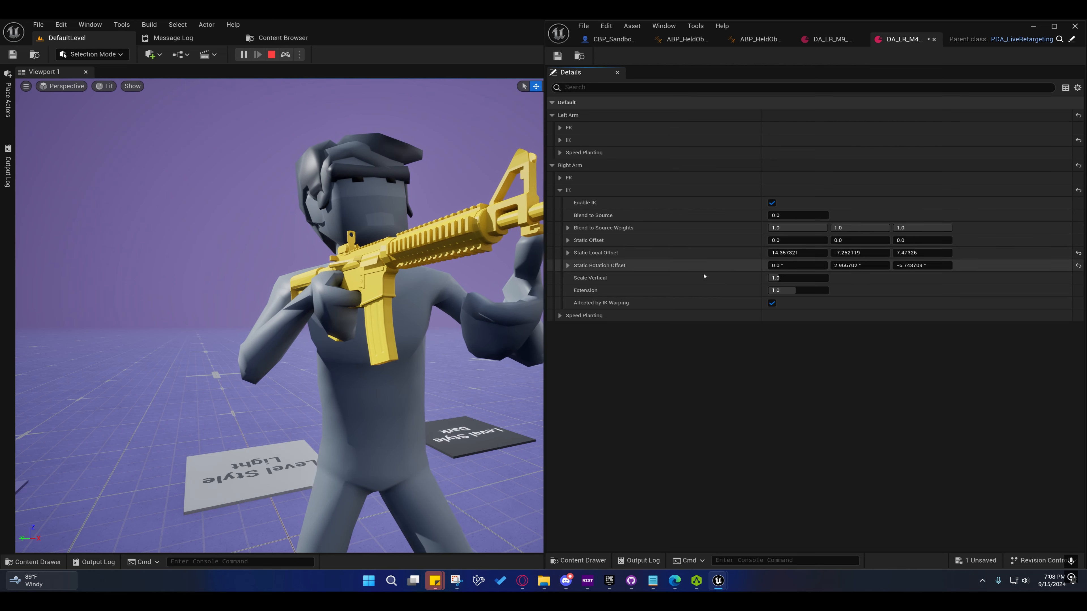
{"action": "left_click", "coordinate": [560, 141]}
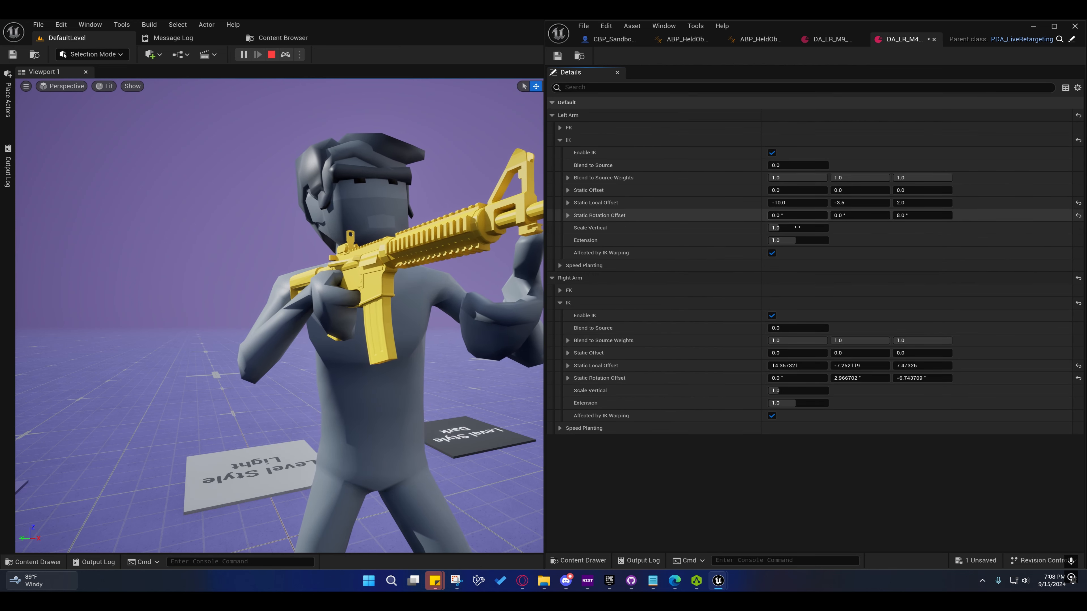
{"action": "left_click", "coordinate": [1078, 203]}
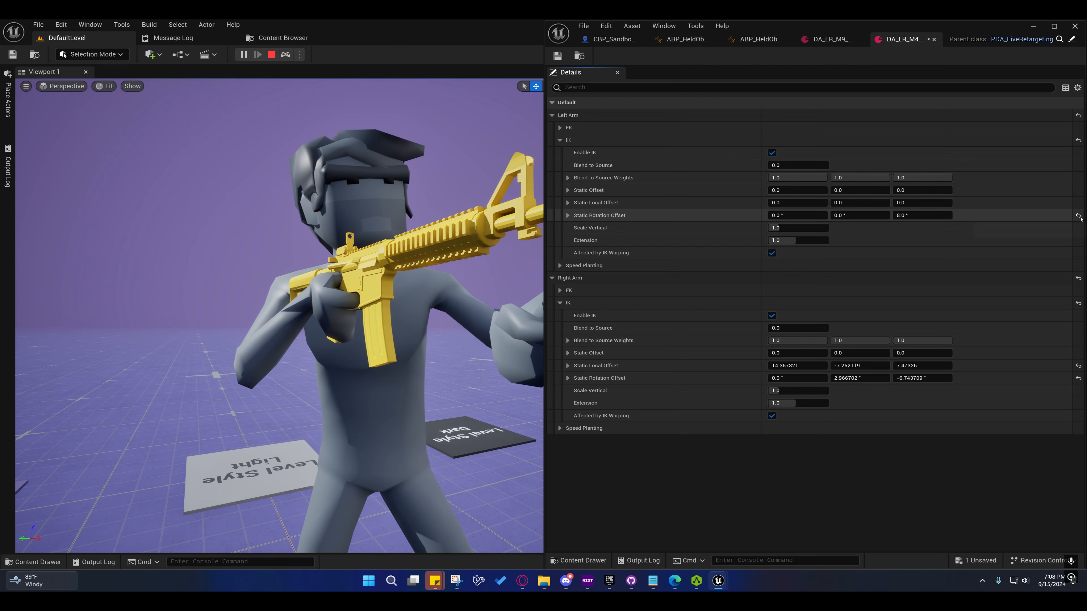
{"action": "left_click", "coordinate": [1078, 216]}
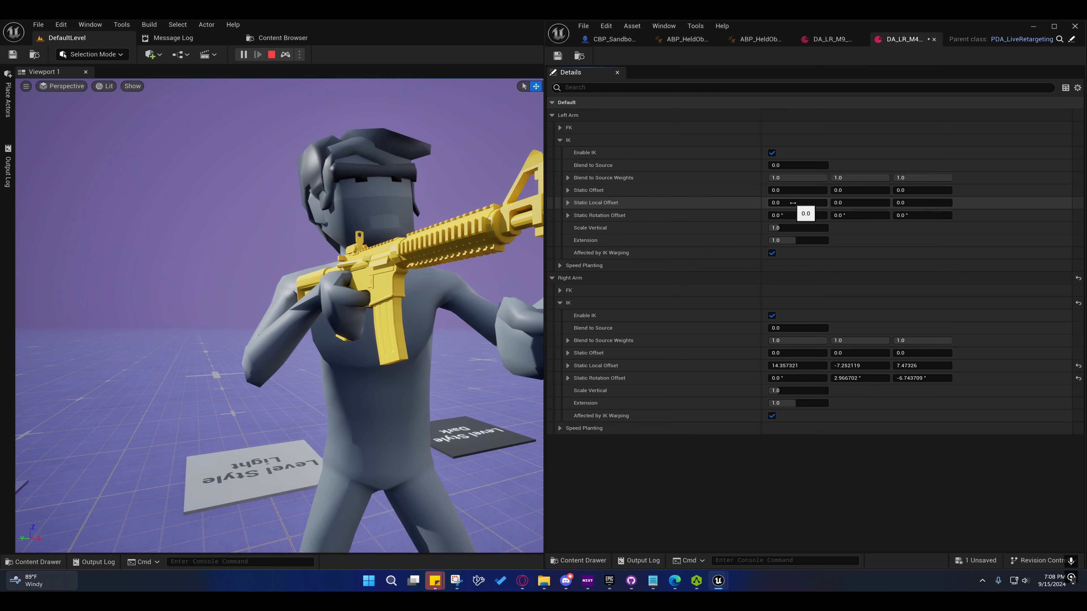
Adjust the left arm IK's Static Local Offset to -7.723756, -20.552687, 3.637688 to bring the hand onto the rifle
{"action": "left_click_drag", "start_coordinate": [798, 205], "coordinate": [761, 205]}
{"action": "mouse_move", "coordinate": [861, 203]}
{"action": "left_mouse_down"}
{"action": "mouse_move", "coordinate": [837, 203]}
{"action": "mouse_move", "coordinate": [850, 202]}
{"action": "left_mouse_up"}
{"action": "left_click_drag", "start_coordinate": [920, 203], "coordinate": [935, 203]}
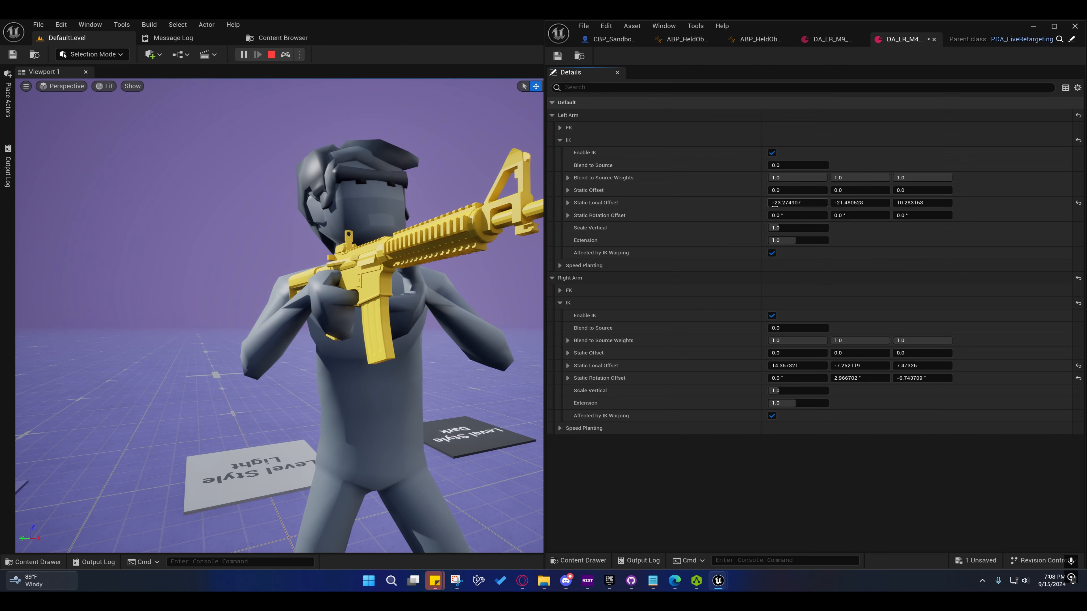
{"action": "left_click_drag", "start_coordinate": [799, 202], "coordinate": [841, 202]}
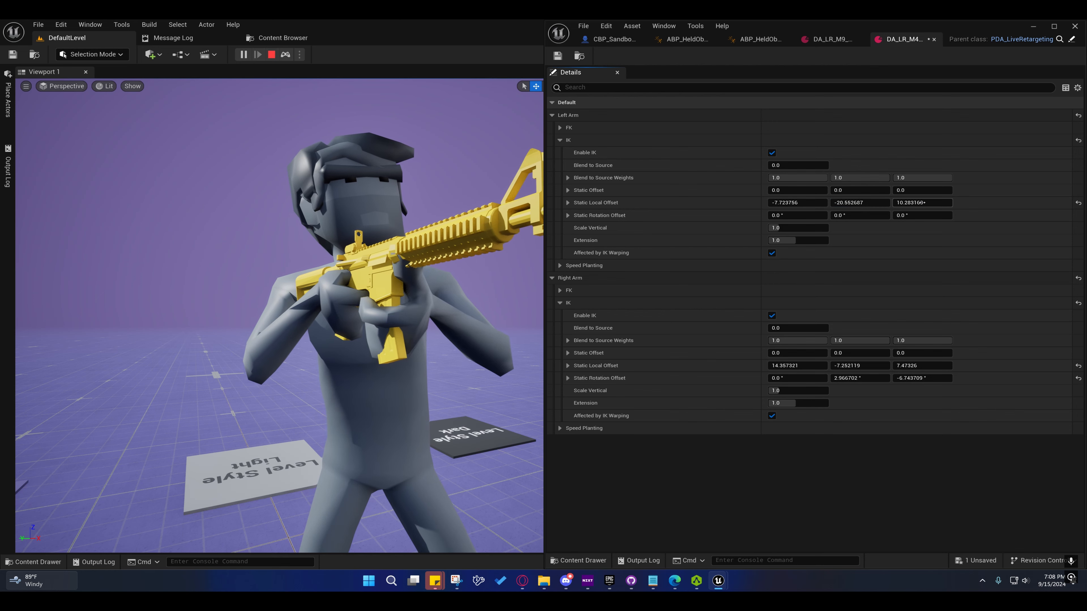
{"action": "left_click_drag", "start_coordinate": [920, 203], "coordinate": [908, 202]}
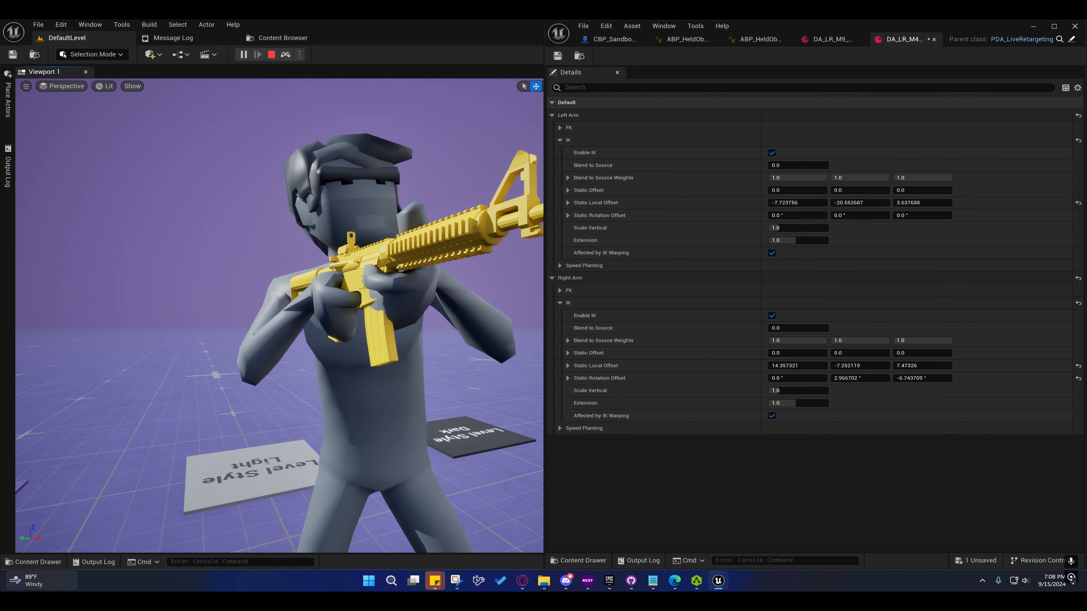
Try a Static Rotation Offset X of -10.922716° on the left arm's IK and reset it to default
{"action": "left_click_drag", "start_coordinate": [514, 254], "coordinate": [441, 253]}
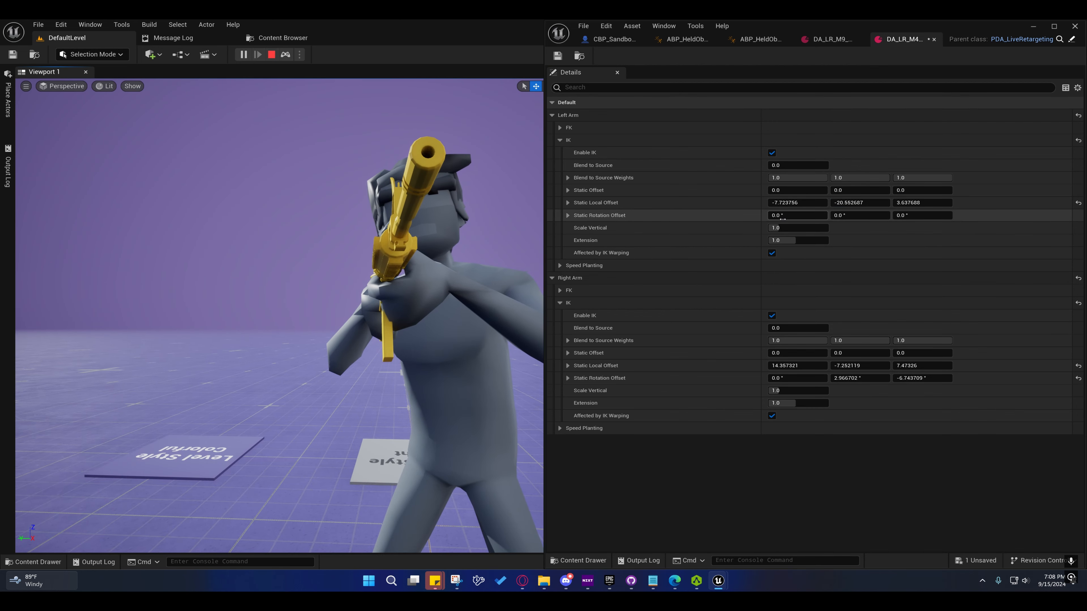
{"action": "mouse_move", "coordinate": [783, 215]}
{"action": "left_mouse_down"}
{"action": "mouse_move", "coordinate": [796, 215]}
{"action": "mouse_move", "coordinate": [787, 215]}
{"action": "left_mouse_up"}
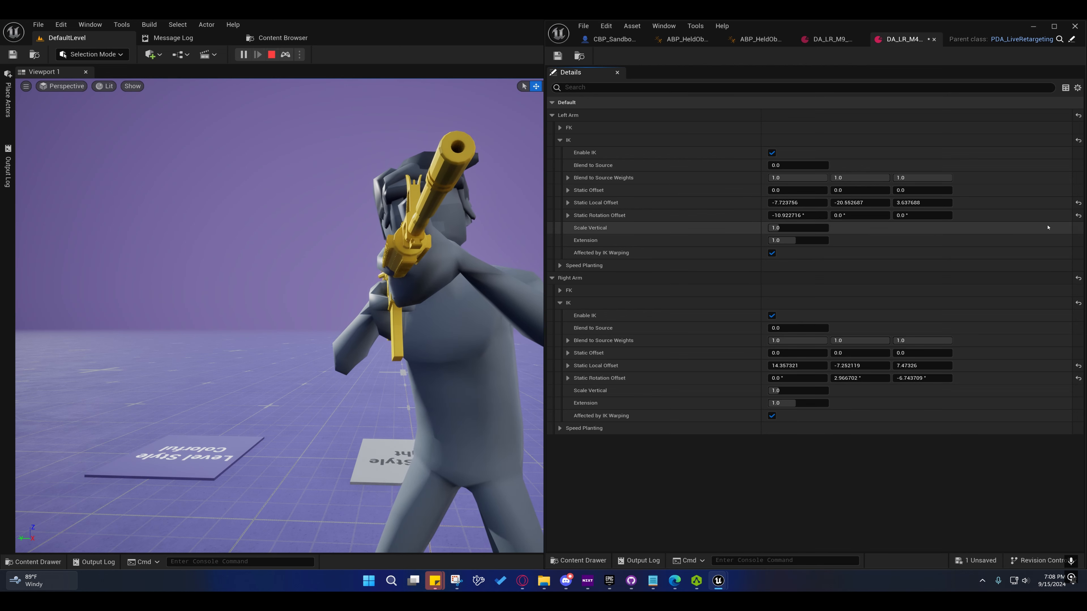
{"action": "left_click", "coordinate": [1078, 215]}
Rotate the left hand around the rifle with a Static Rotation Offset of 0.0°, -40.228224°, 23.541393°
{"action": "left_click_drag", "start_coordinate": [903, 218], "coordinate": [913, 218]}
{"action": "left_click_drag", "start_coordinate": [839, 215], "coordinate": [831, 215]}
{"action": "left_click_drag", "start_coordinate": [787, 215], "coordinate": [790, 215]}
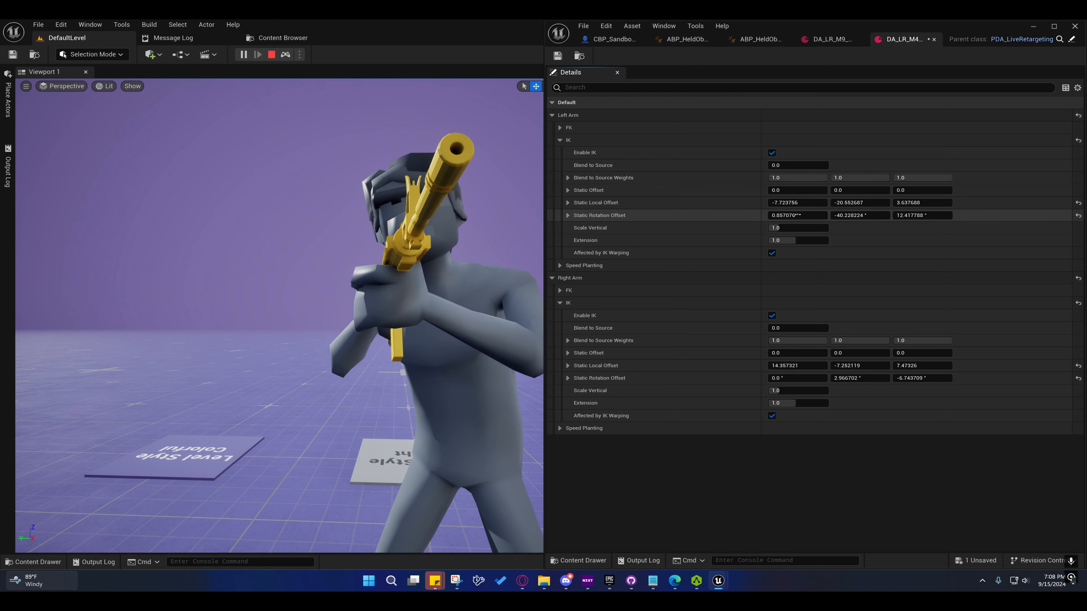
{"action": "left_click", "coordinate": [816, 215]}
{"action": "type", "text": "0"}
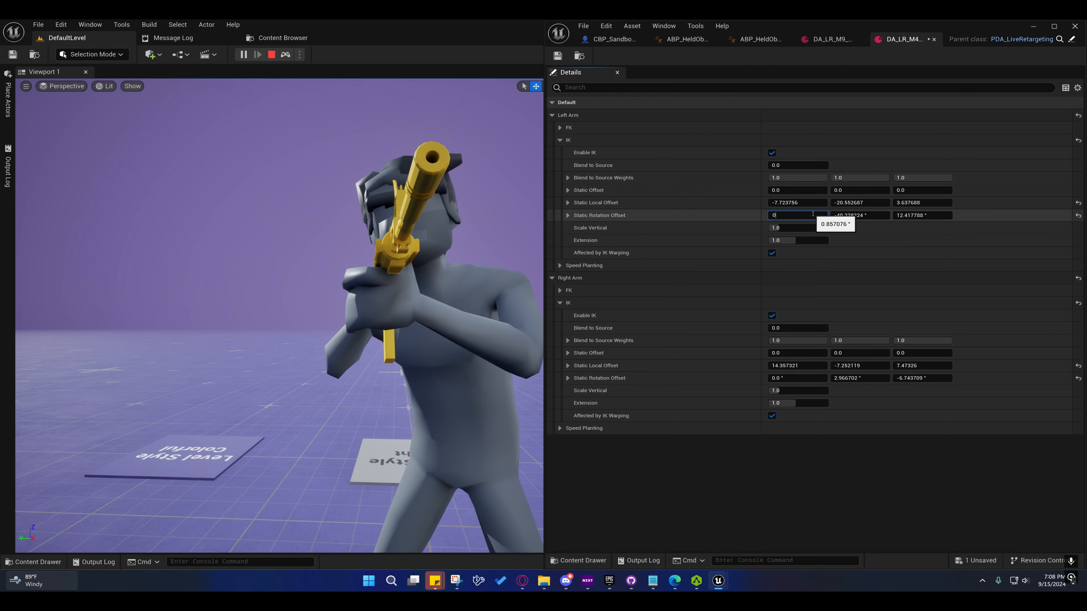
{"action": "key", "text": "Return"}
{"action": "left_click_drag", "start_coordinate": [920, 216], "coordinate": [925, 215]}
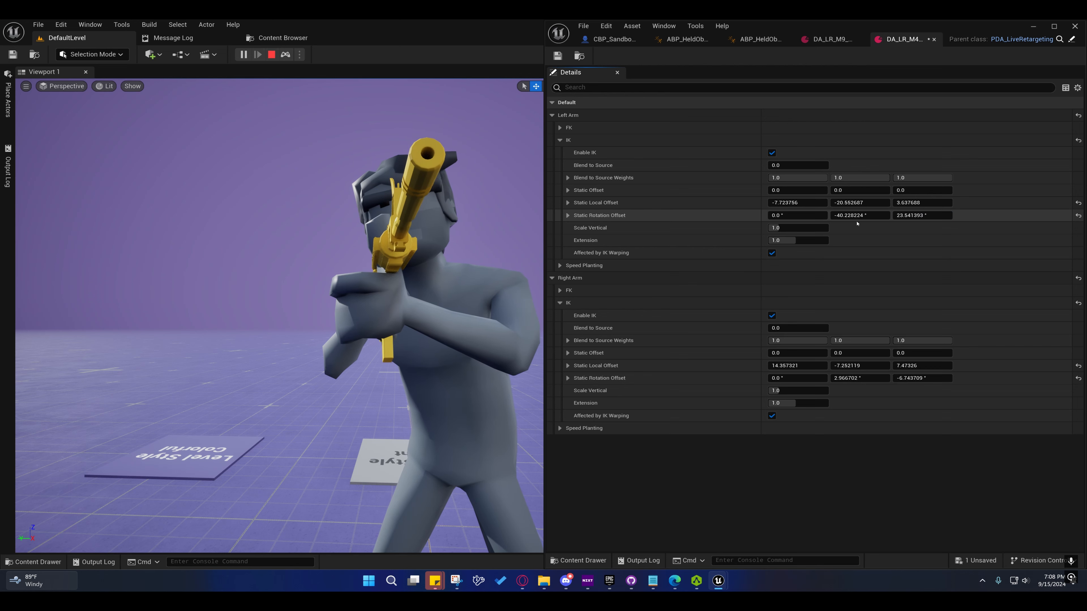
Refine the left arm's Static Local Offset to -20.879689, -20.310811, -0.702977 and save DA_LR_M4A1_Aiming
{"action": "left_click_drag", "start_coordinate": [798, 203], "coordinate": [795, 202]}
{"action": "left_click_drag", "start_coordinate": [860, 202], "coordinate": [915, 202]}
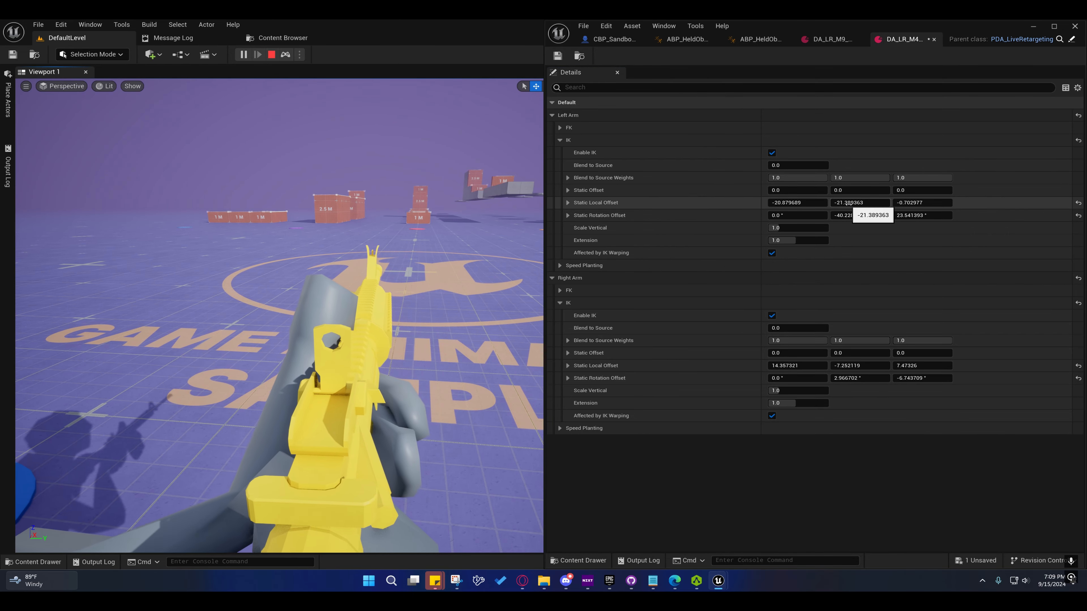
{"action": "left_click_drag", "start_coordinate": [858, 203], "coordinate": [864, 202]}
{"action": "key", "text": "ctrl+s"}
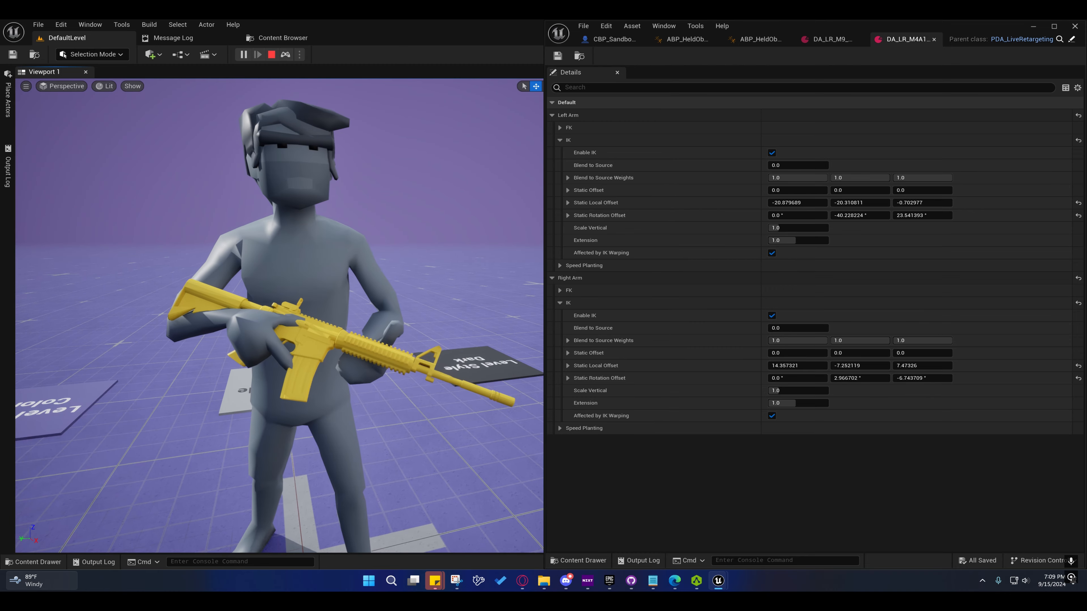
Open the DA_LR_M4A1_Ready data asset from the Synty M4A1 folder
{"action": "left_click", "coordinate": [561, 564]}
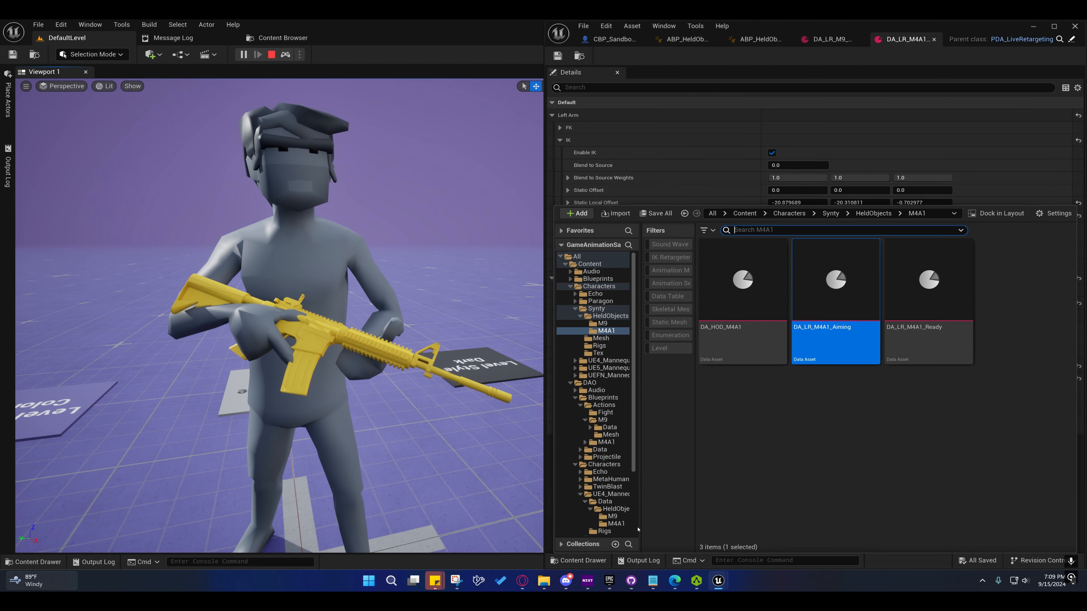
{"action": "double_click", "coordinate": [925, 296]}
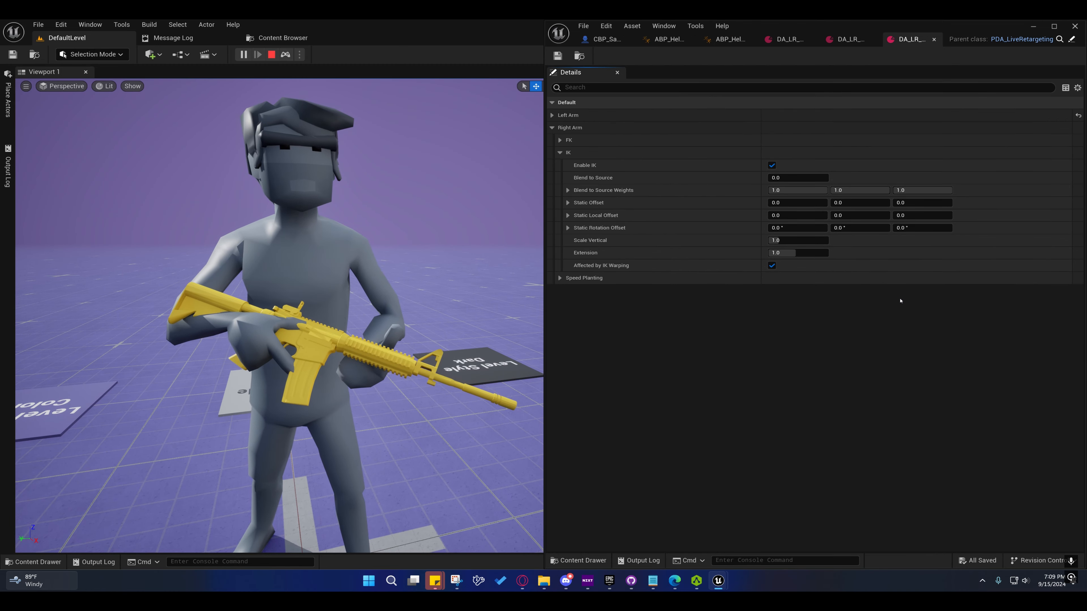